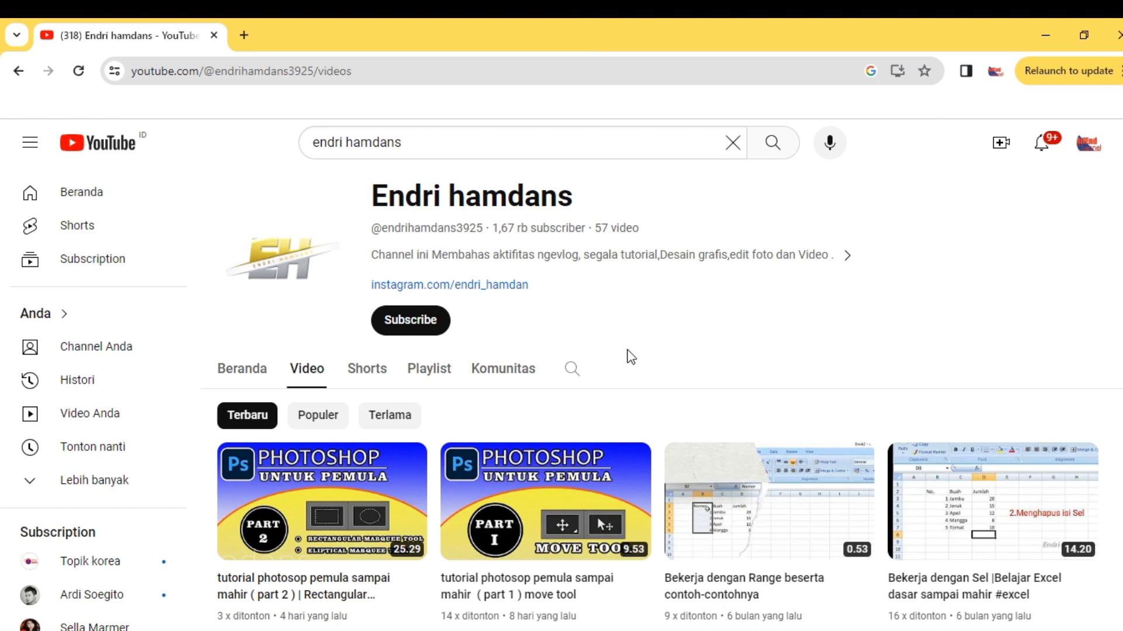
Subscribe to the open YouTube channel and set its notifications to all (Semua)
{"action": "left_click", "coordinate": [416, 321]}
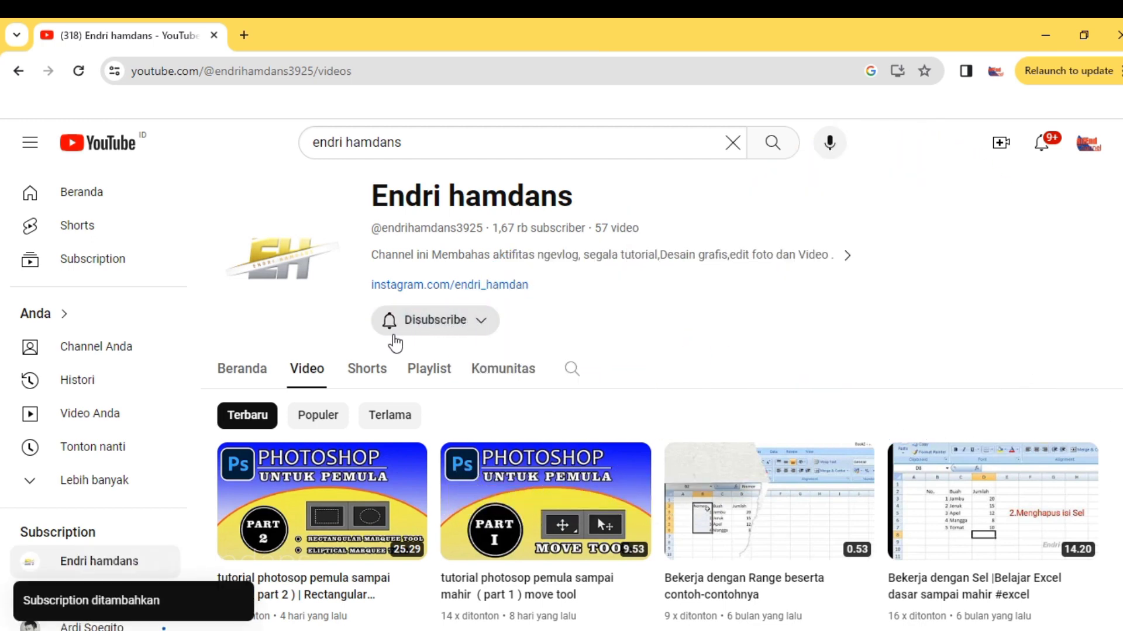
{"action": "left_click", "coordinate": [387, 326]}
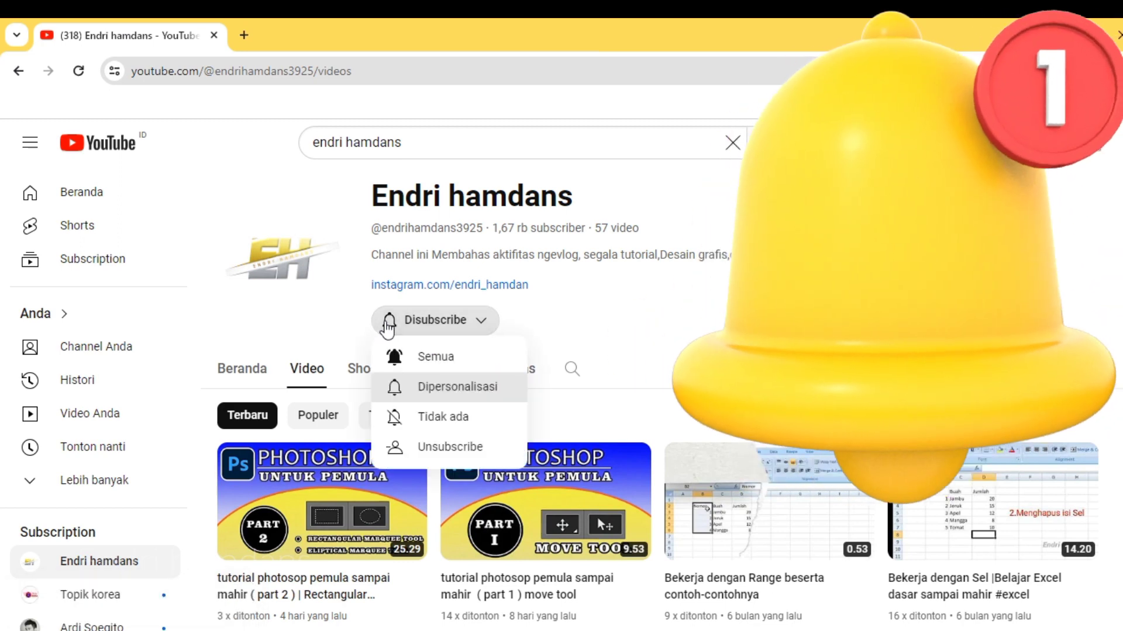
{"action": "left_click", "coordinate": [419, 355]}
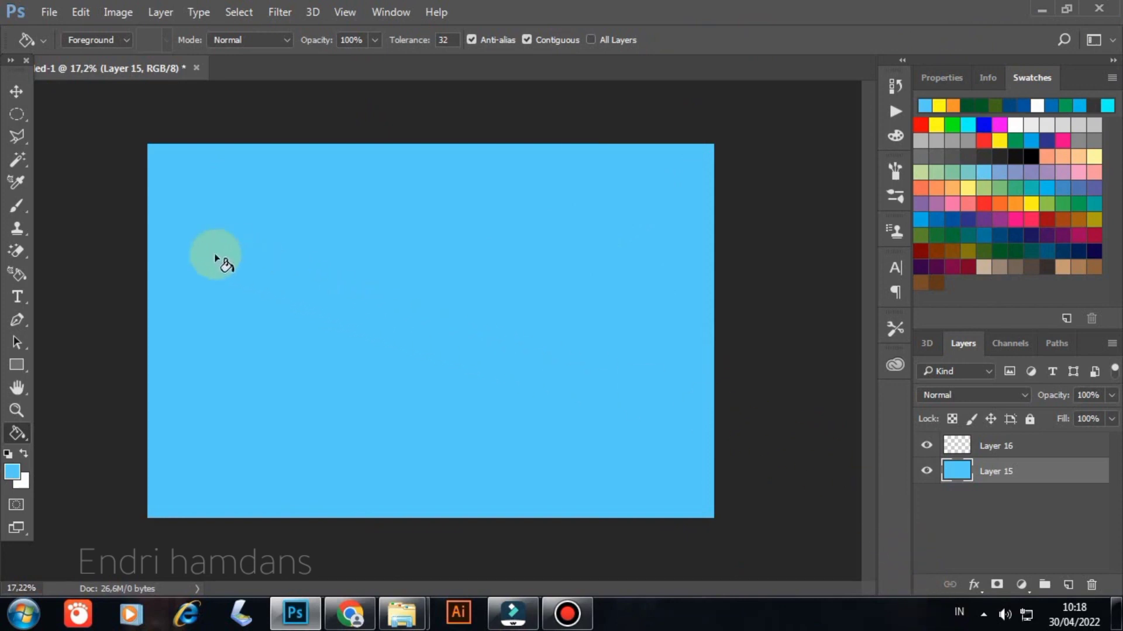
Switch to the Brush tool, set the brush hardness to 100%, and look through the preset brushes
{"action": "left_click", "coordinate": [19, 208]}
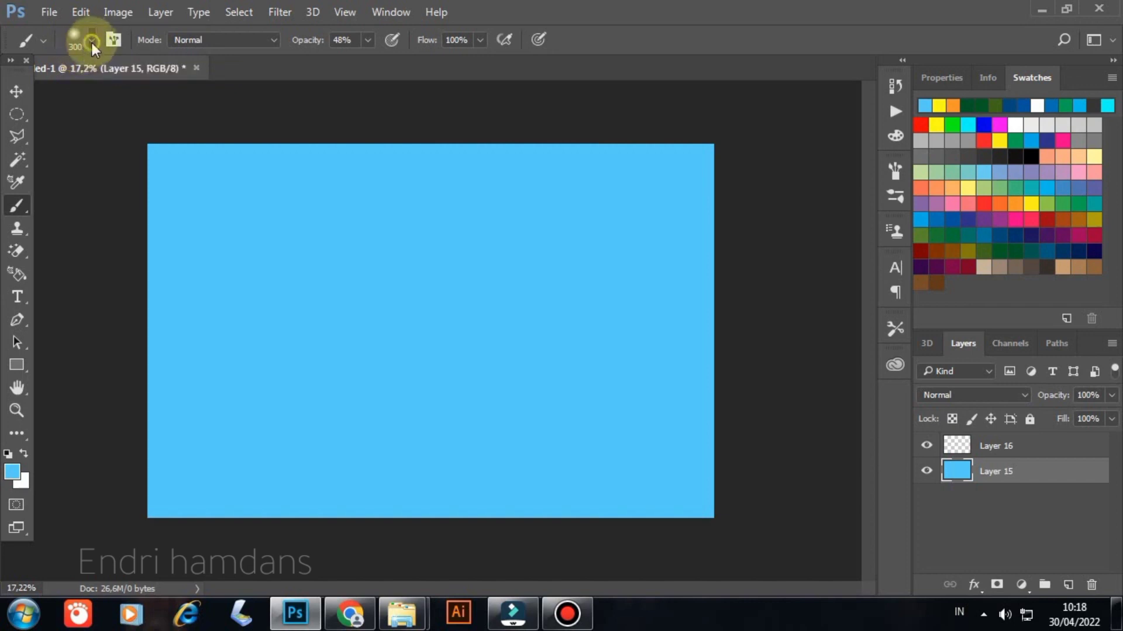
{"action": "left_click", "coordinate": [92, 41]}
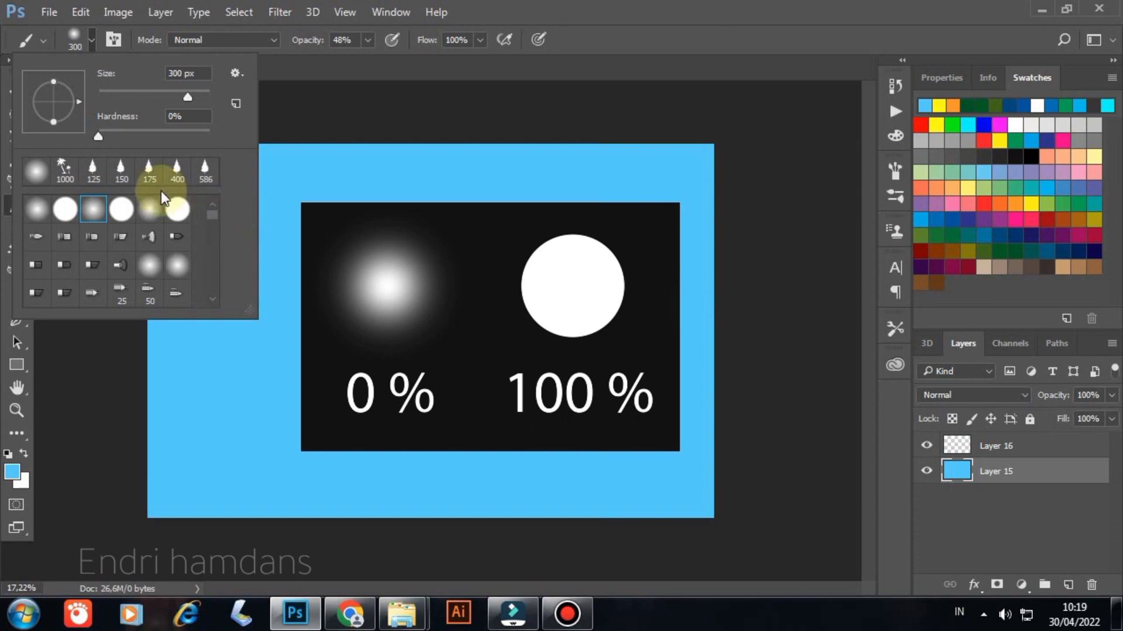
{"action": "left_click_drag", "start_coordinate": [98, 138], "coordinate": [198, 138]}
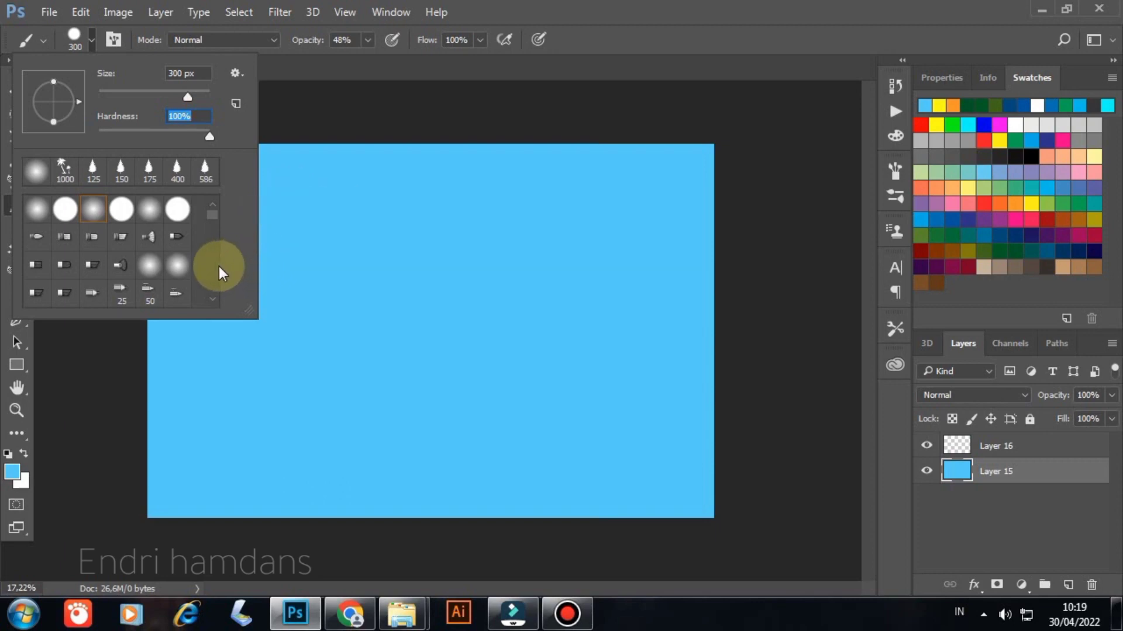
{"action": "scroll", "coordinate": [92, 272], "scroll_direction": "down", "scroll_amount": 1}
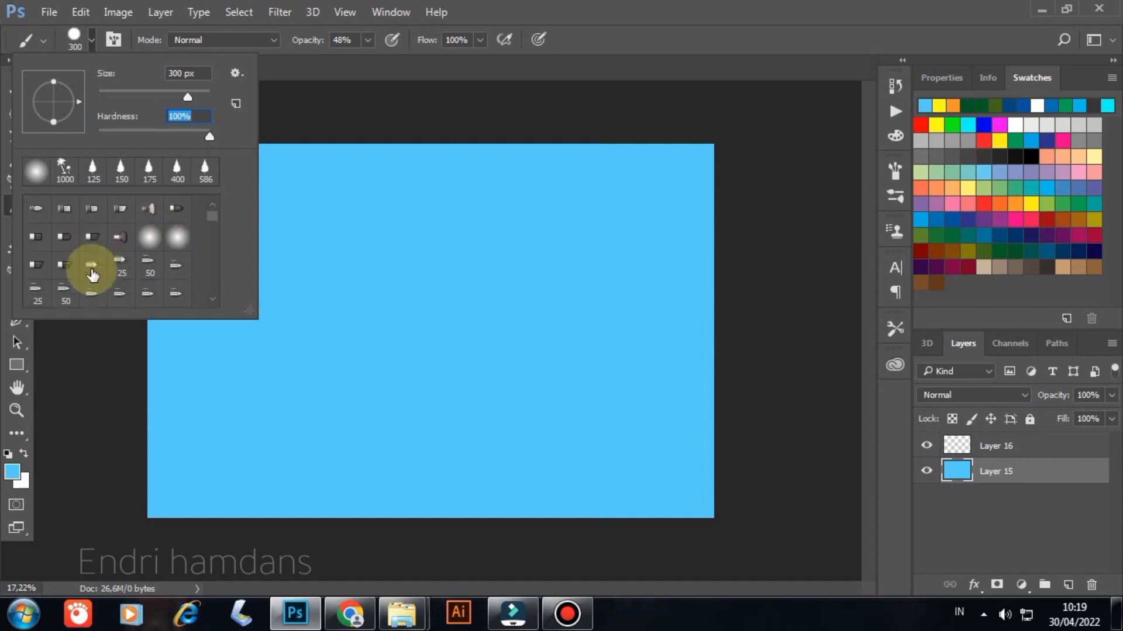
{"action": "scroll", "coordinate": [92, 273], "scroll_direction": "down", "scroll_amount": 1}
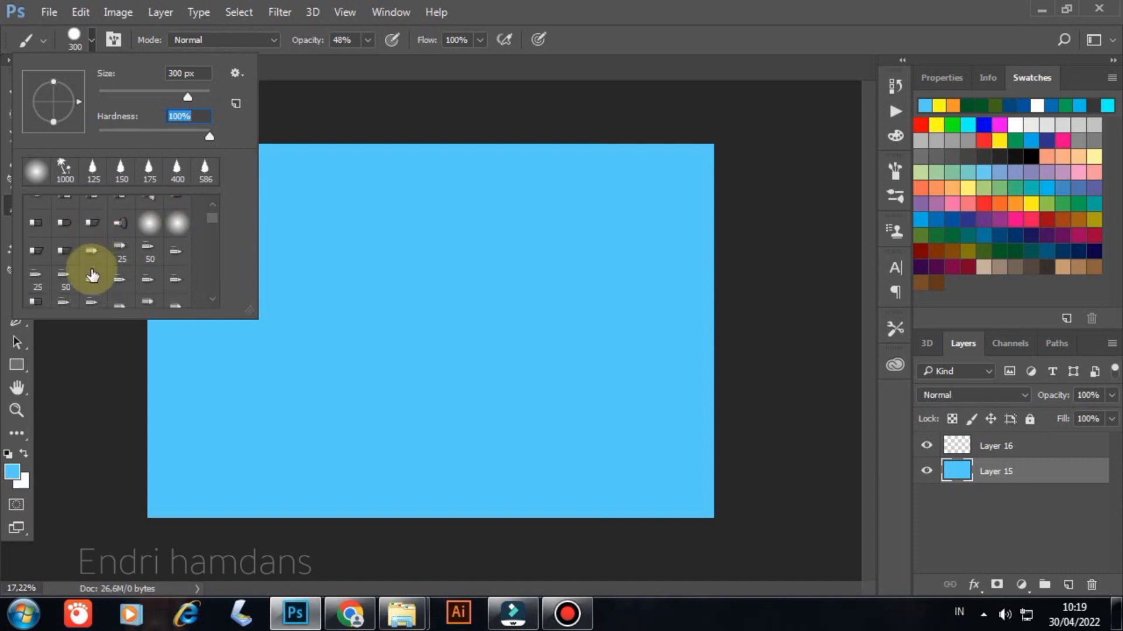
{"action": "scroll", "coordinate": [93, 273], "scroll_direction": "up", "scroll_amount": 2}
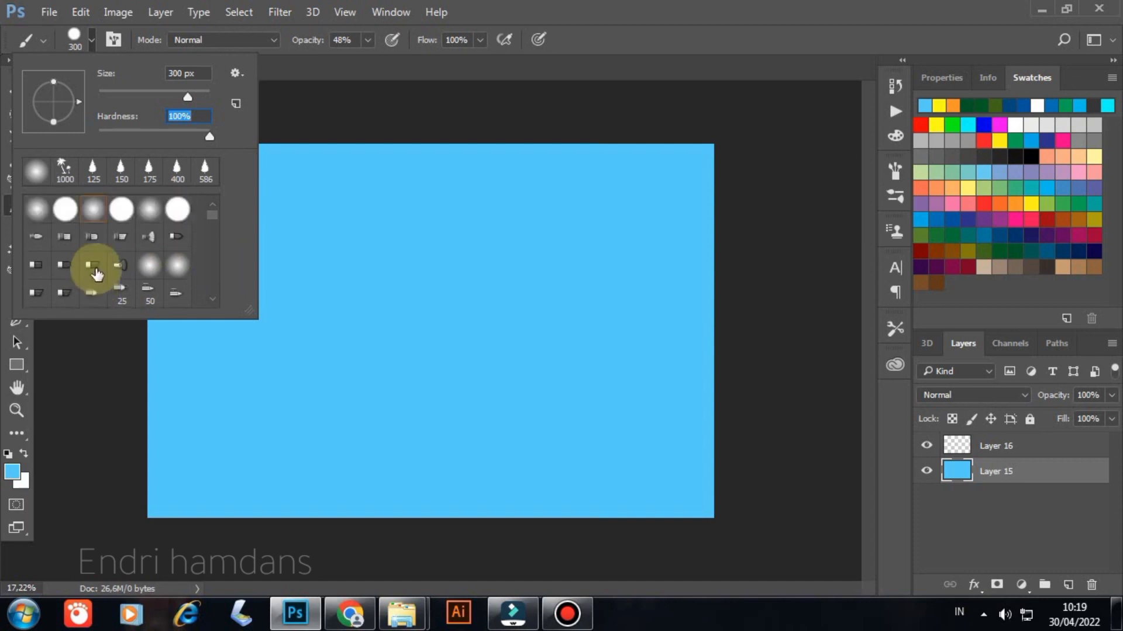
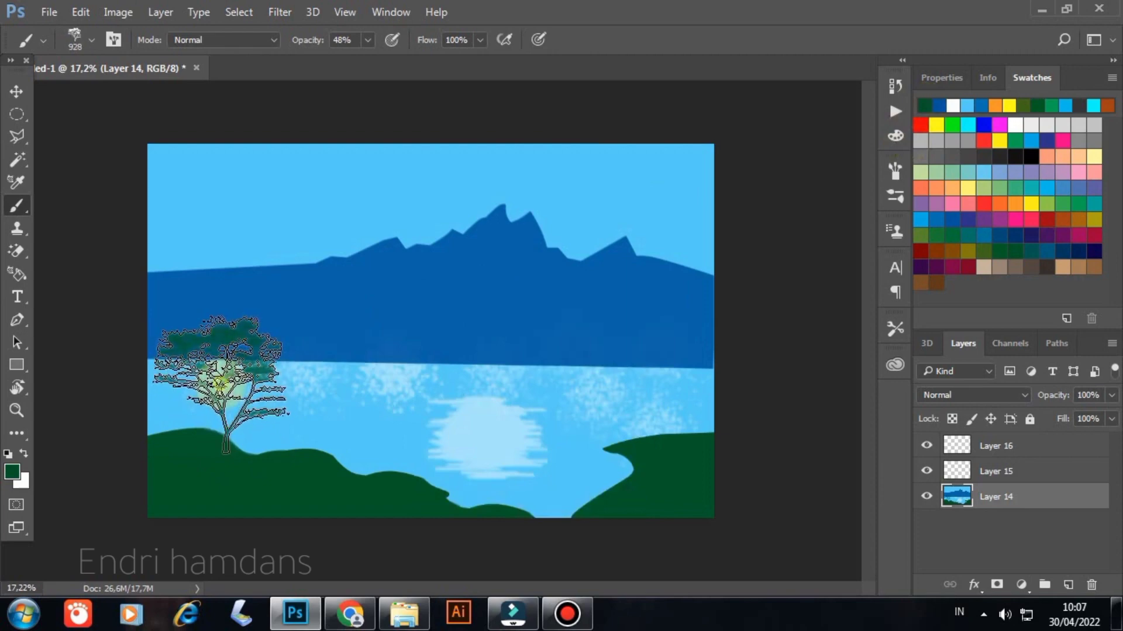
Stamp a dark green tree on the left shore, beside the existing tree, with the 640 px tree brush
{"action": "right_click", "coordinate": [418, 541]}
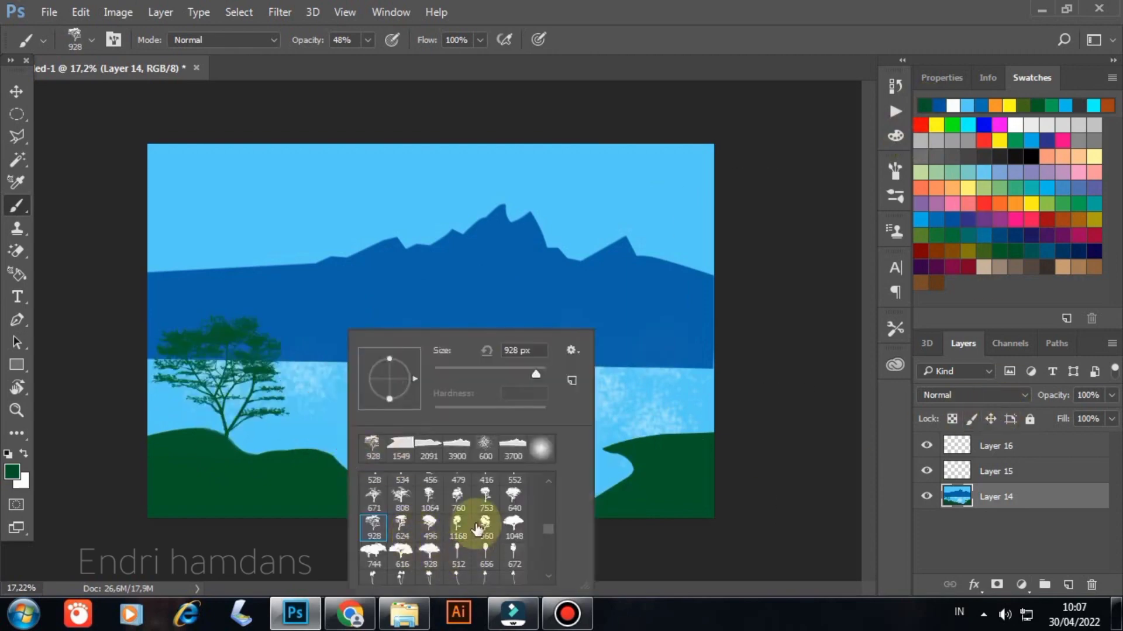
{"action": "left_click", "coordinate": [513, 497]}
{"action": "left_click", "coordinate": [319, 422]}
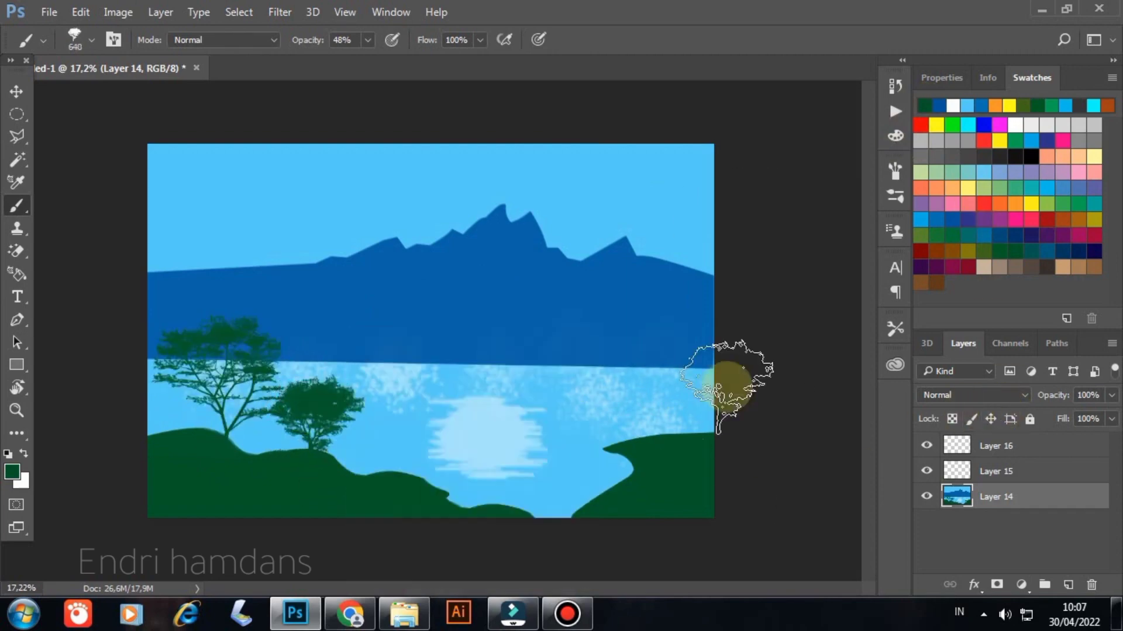
Stamp white clouds across the sky with the 1331 px cloud brush
{"action": "right_click", "coordinate": [526, 374]}
{"action": "scroll", "coordinate": [592, 535], "scroll_direction": "down", "scroll_amount": 3}
{"action": "scroll", "coordinate": [592, 535], "scroll_direction": "down", "scroll_amount": 3}
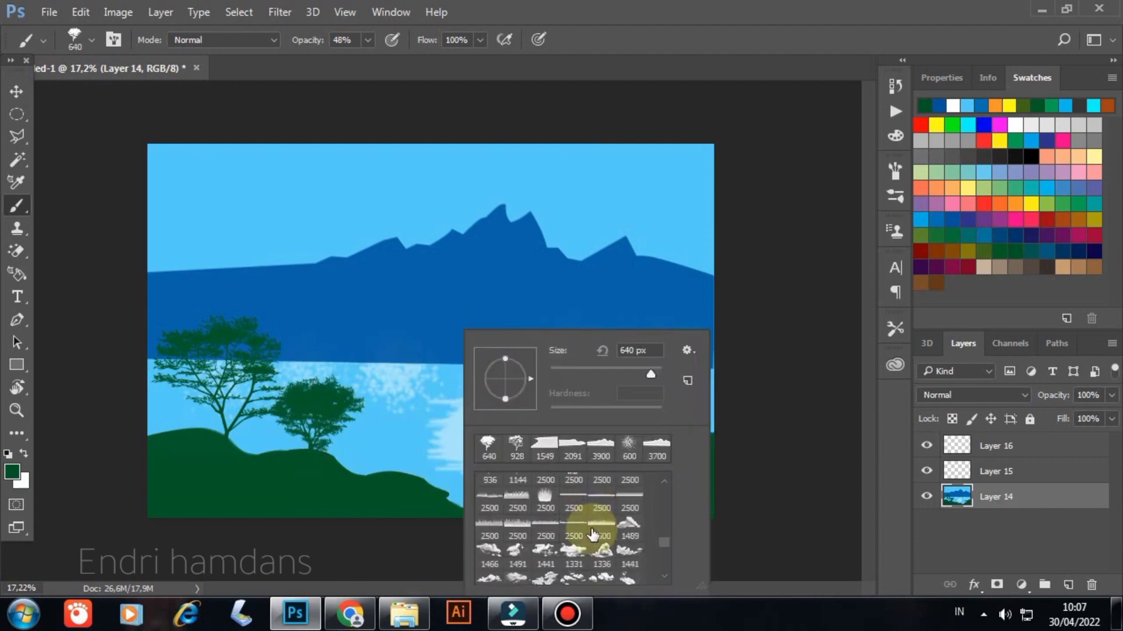
{"action": "left_click", "coordinate": [572, 510]}
{"action": "left_click", "coordinate": [956, 104]}
{"action": "left_click", "coordinate": [238, 150]}
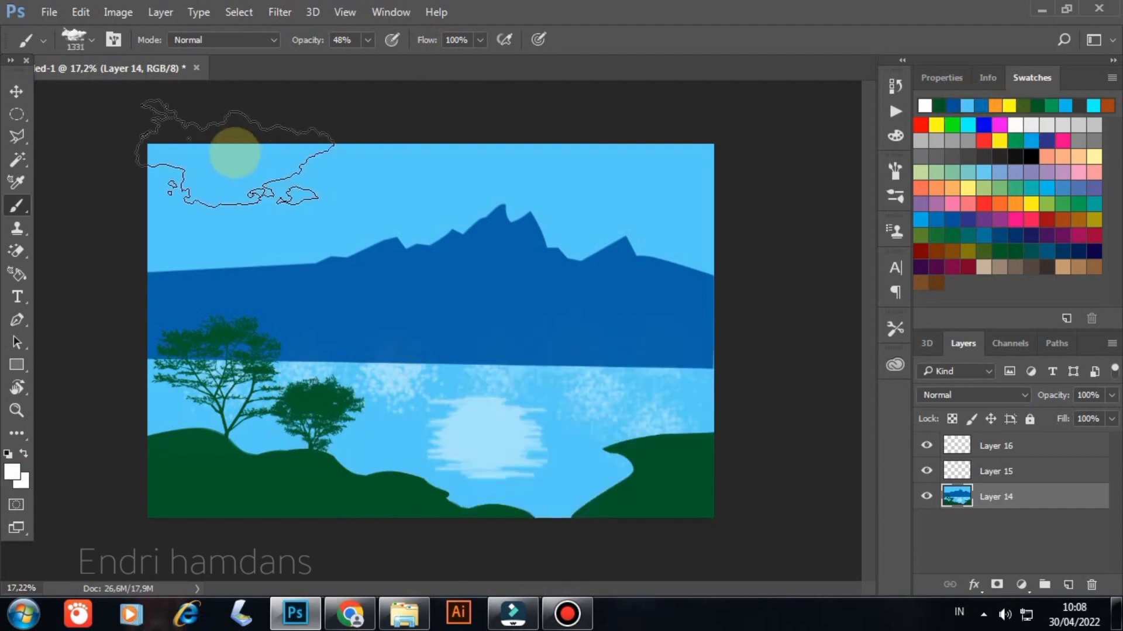
{"action": "left_click", "coordinate": [426, 117]}
{"action": "left_click", "coordinate": [639, 188]}
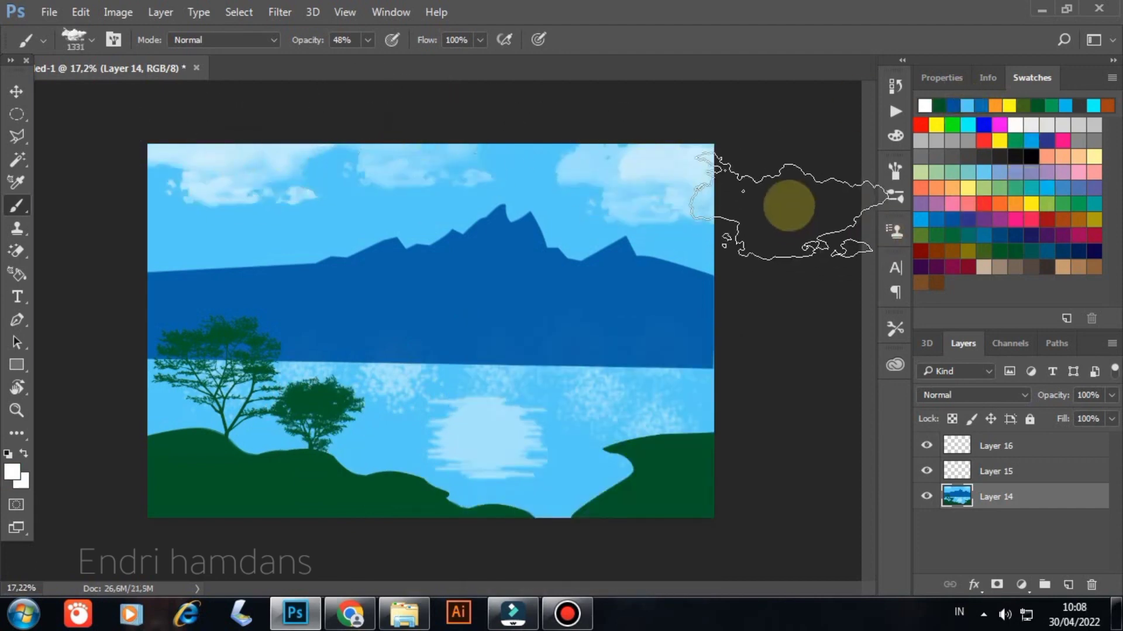
Stamp two olive-green conifers on the right shore with the 586 px conifer brush
{"action": "scroll", "coordinate": [503, 252], "scroll_direction": "up", "scroll_amount": 1}
{"action": "right_click", "coordinate": [576, 416]}
{"action": "scroll", "coordinate": [503, 526], "scroll_direction": "down", "scroll_amount": 3}
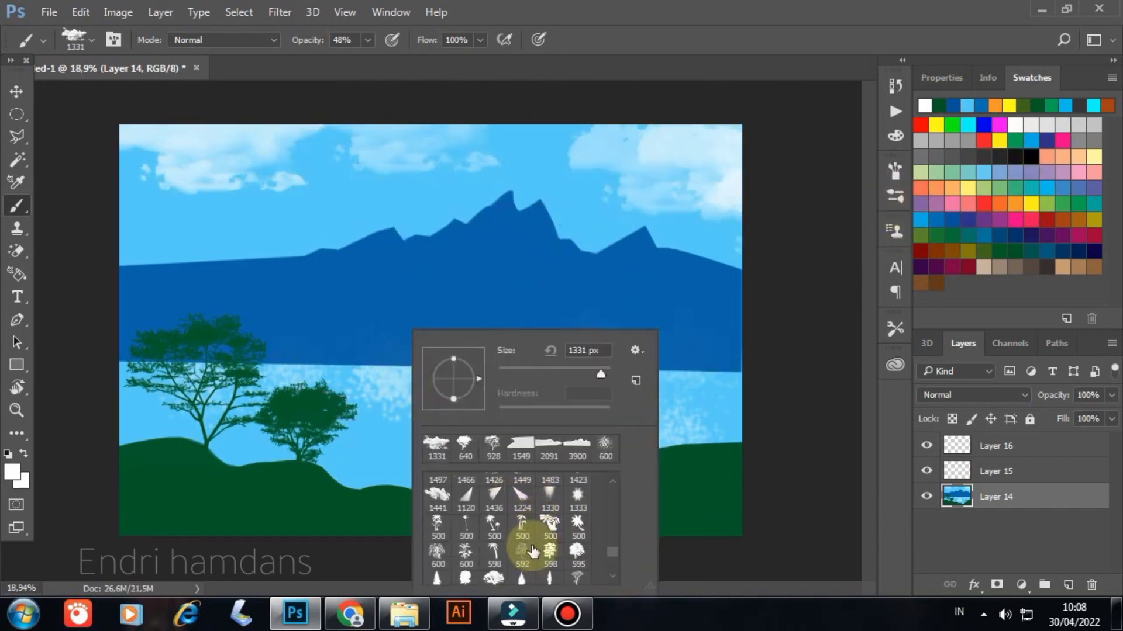
{"action": "left_click", "coordinate": [521, 564]}
{"action": "left_click", "coordinate": [1042, 105]}
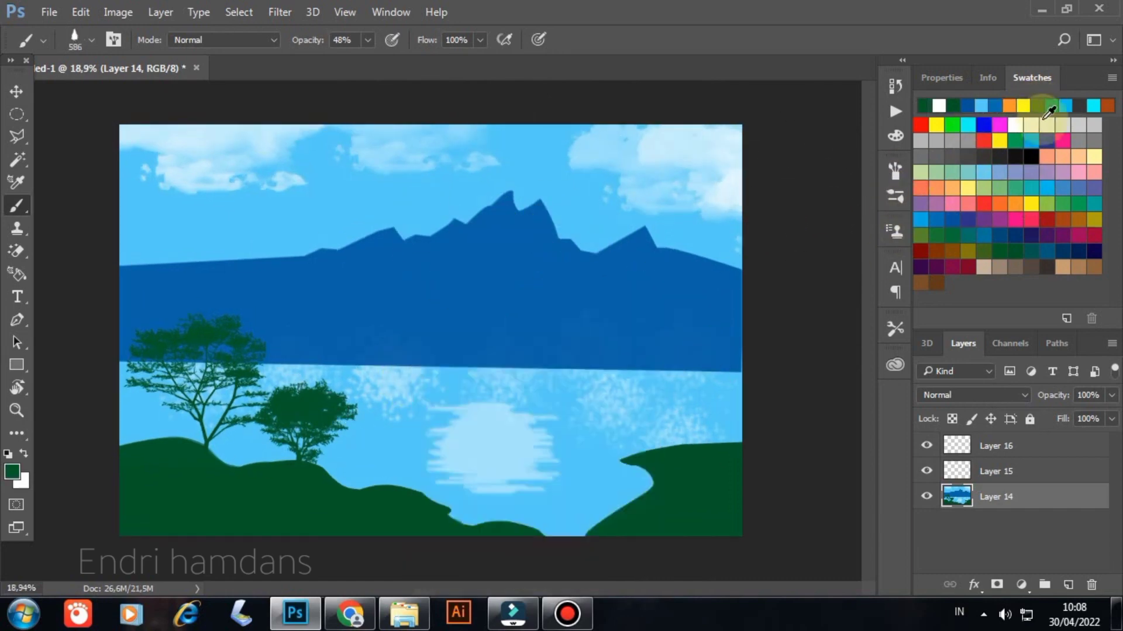
{"action": "left_click", "coordinate": [983, 251]}
{"action": "left_click", "coordinate": [715, 406]}
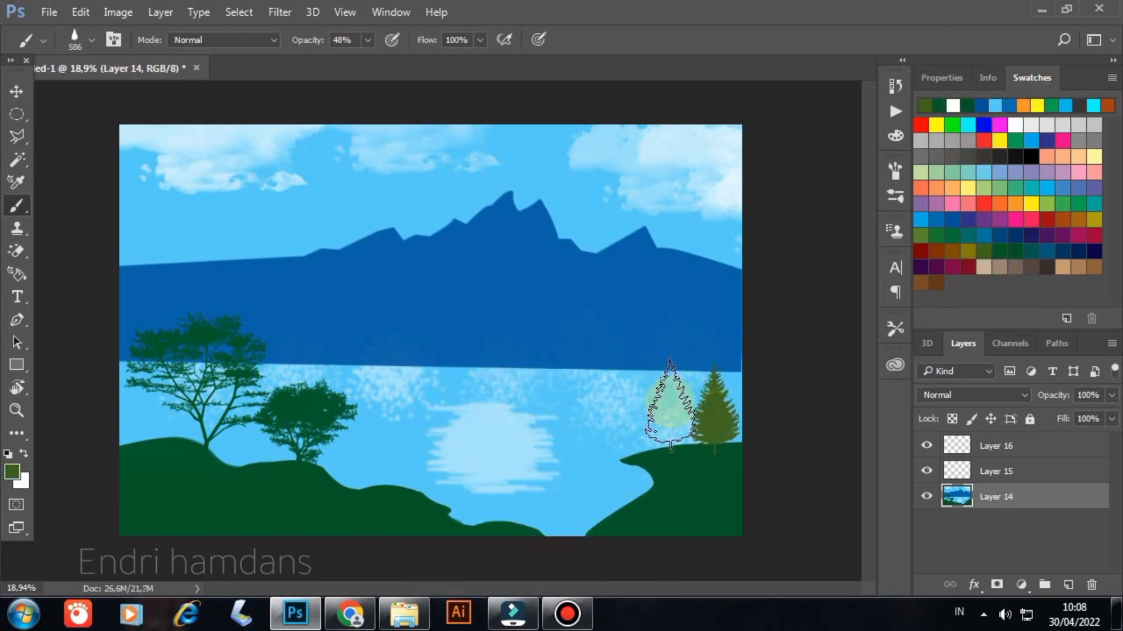
{"action": "left_click", "coordinate": [670, 406]}
Stamp two smaller dark green conifers on the left shore with the conifer brush at 400 px
{"action": "right_click", "coordinate": [419, 453]}
{"action": "key", "text": "Escape"}
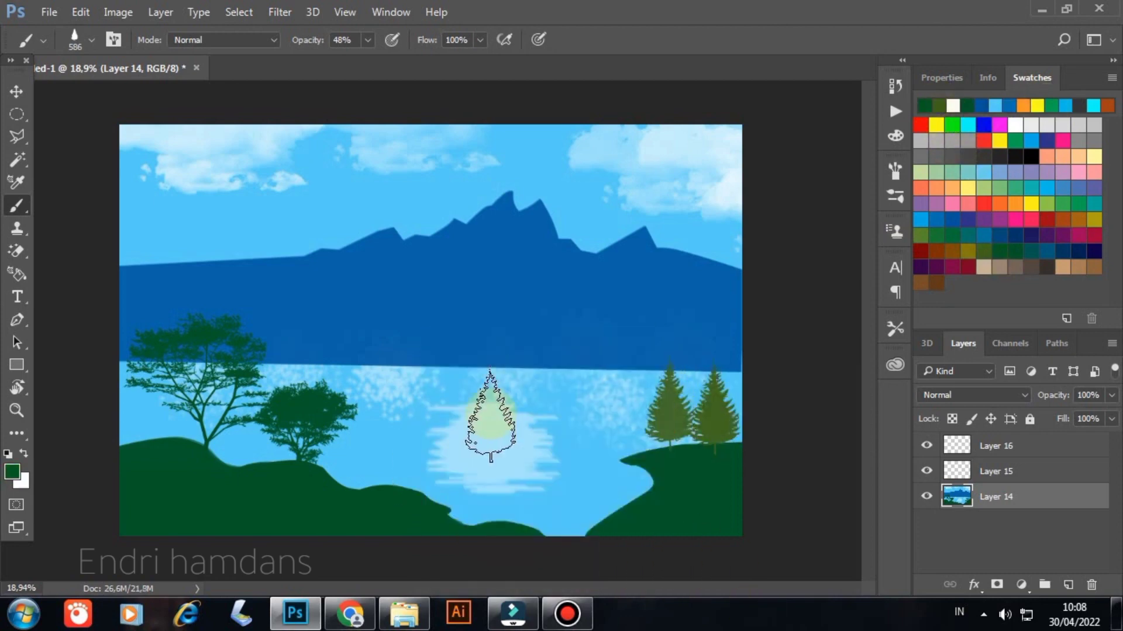
{"action": "left_click", "coordinate": [410, 456]}
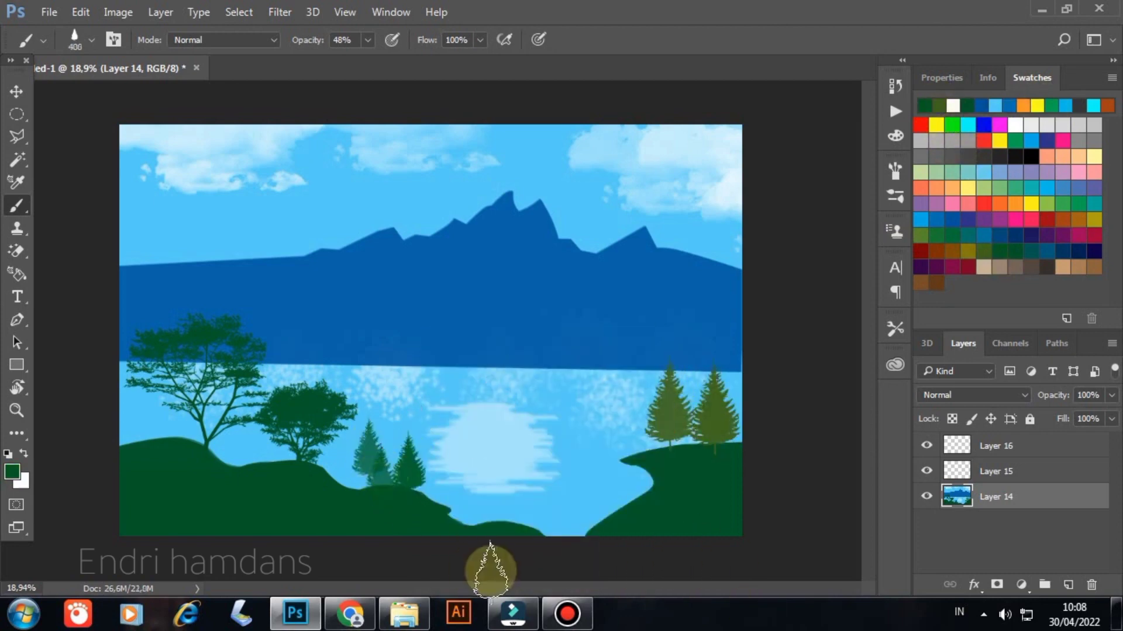
{"action": "left_click", "coordinate": [363, 453]}
Paint a row of tiny dark blue conifers along the far shoreline at the foot of the mountains, reducing the brush to 125 px
{"action": "scroll", "coordinate": [491, 459], "scroll_direction": "up", "scroll_amount": 1}
{"action": "key", "text": "bracketleft"}
{"action": "key", "text": "bracketleft"}
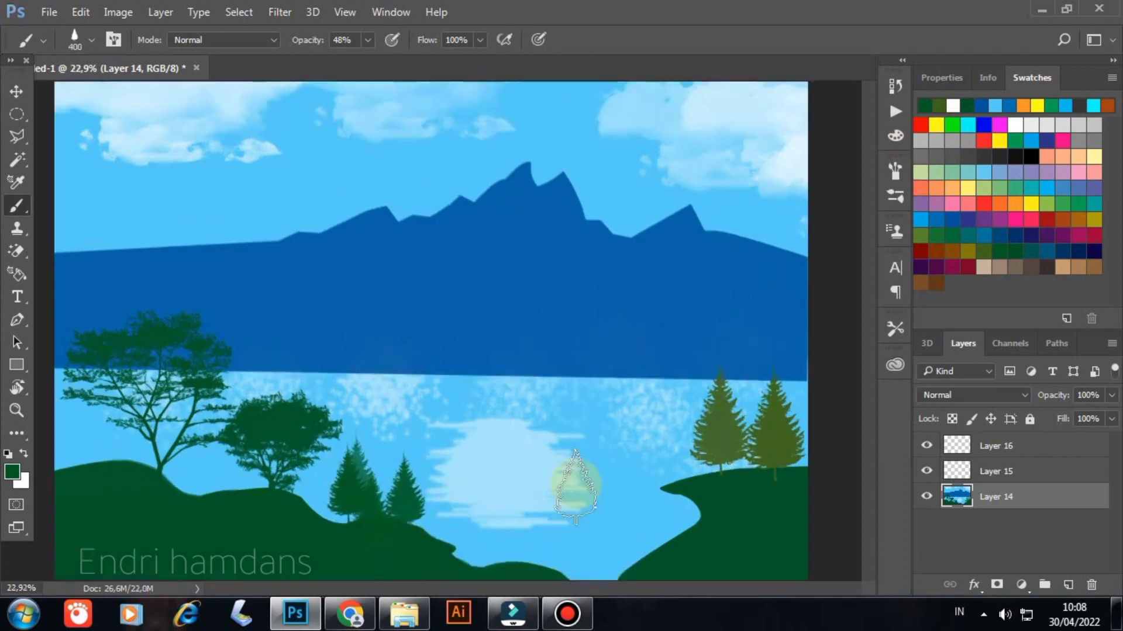
{"action": "left_click", "coordinate": [981, 106]}
{"action": "left_click", "coordinate": [1001, 236]}
{"action": "key", "text": "bracketleft"}
{"action": "key", "text": "bracketleft"}
{"action": "key", "text": "bracketleft"}
{"action": "mouse_move", "coordinate": [766, 361]}
{"action": "left_mouse_down"}
{"action": "mouse_move", "coordinate": [604, 363]}
{"action": "mouse_move", "coordinate": [623, 366]}
{"action": "left_mouse_up"}
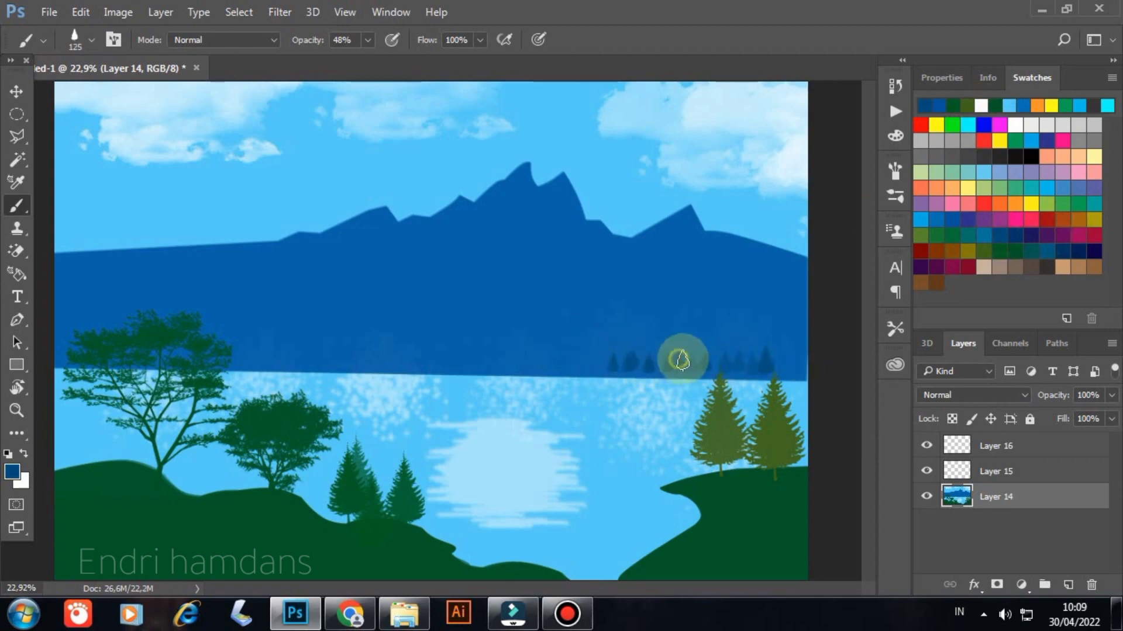
Stamp dark green palm trees on the right shore with the palm brush enlarged to 1000 px
{"action": "right_click", "coordinate": [514, 375]}
{"action": "scroll", "coordinate": [620, 547], "scroll_direction": "down", "scroll_amount": 4}
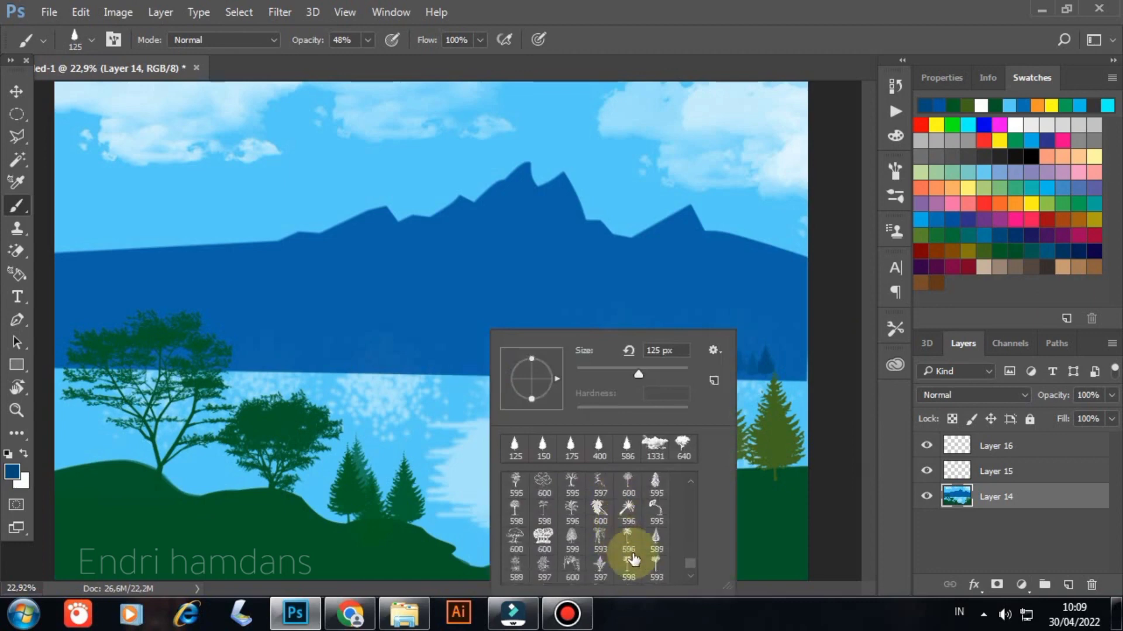
{"action": "scroll", "coordinate": [643, 552], "scroll_direction": "up", "scroll_amount": 3}
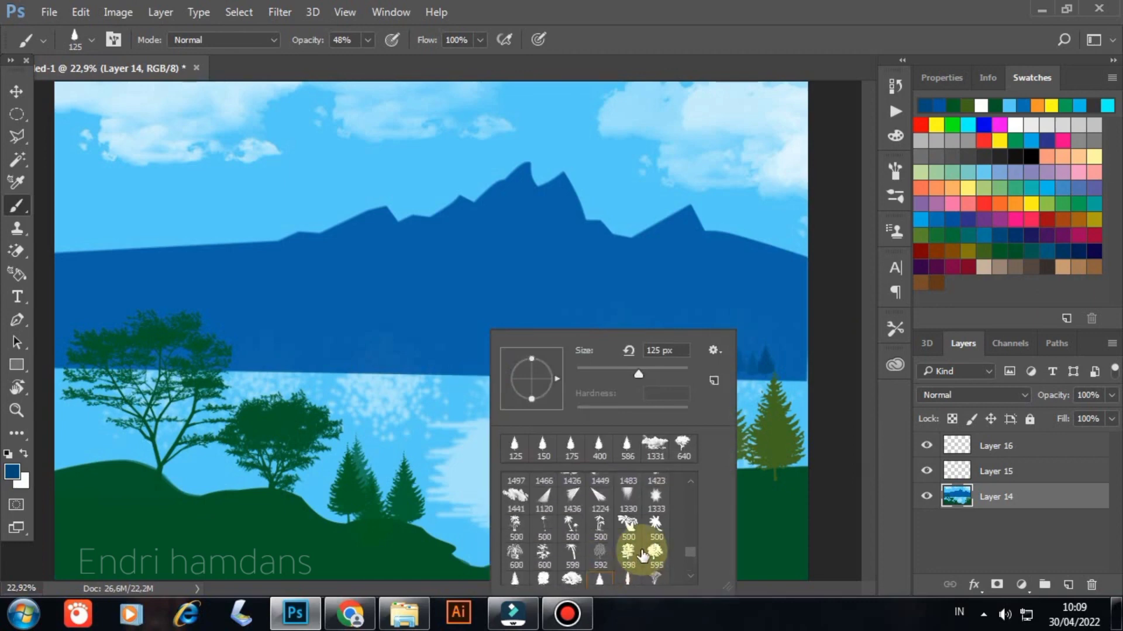
{"action": "left_click", "coordinate": [572, 527]}
{"action": "left_click", "coordinate": [968, 107]}
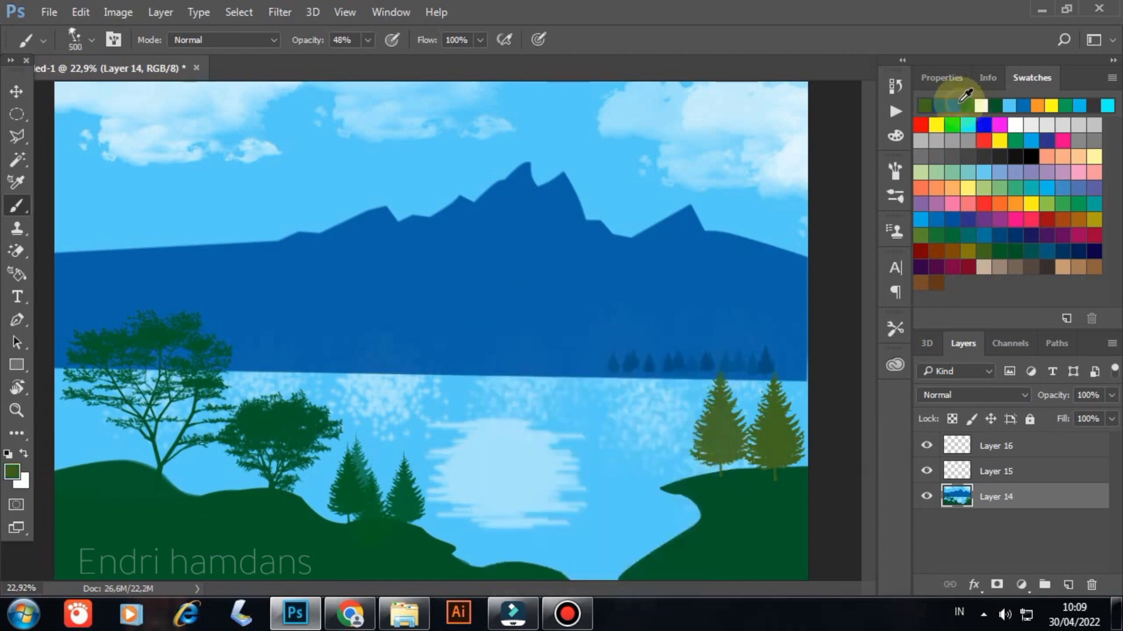
{"action": "right_click", "coordinate": [713, 377]}
{"action": "left_click", "coordinate": [977, 235]}
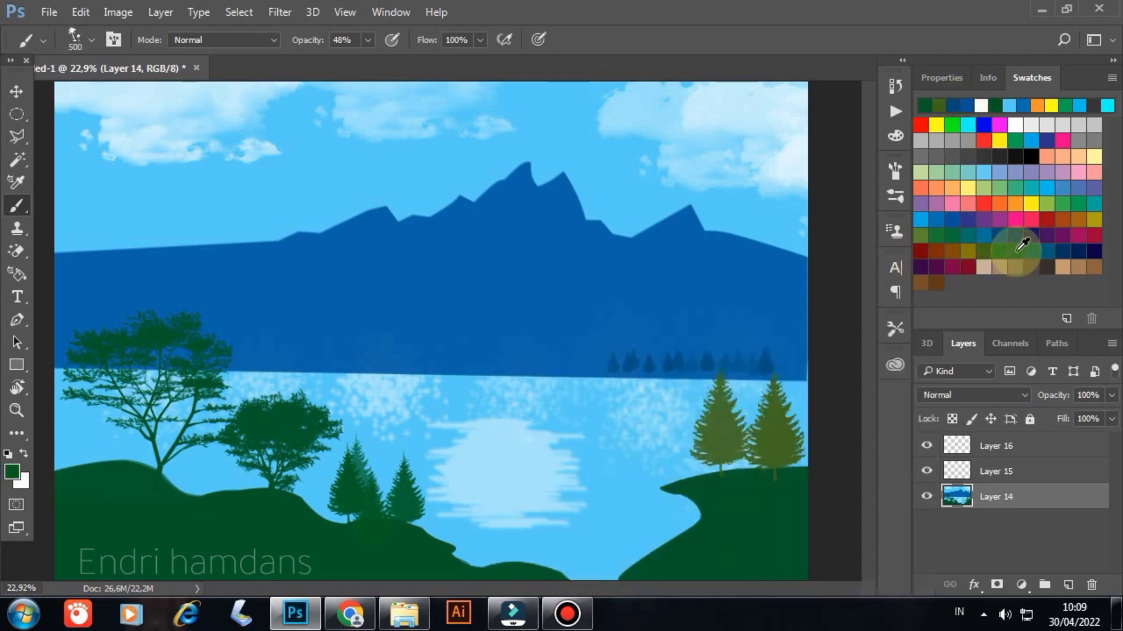
{"action": "key", "text": "bracketright"}
{"action": "key", "text": "bracketright"}
{"action": "key", "text": "bracketright"}
{"action": "key", "text": "bracketright"}
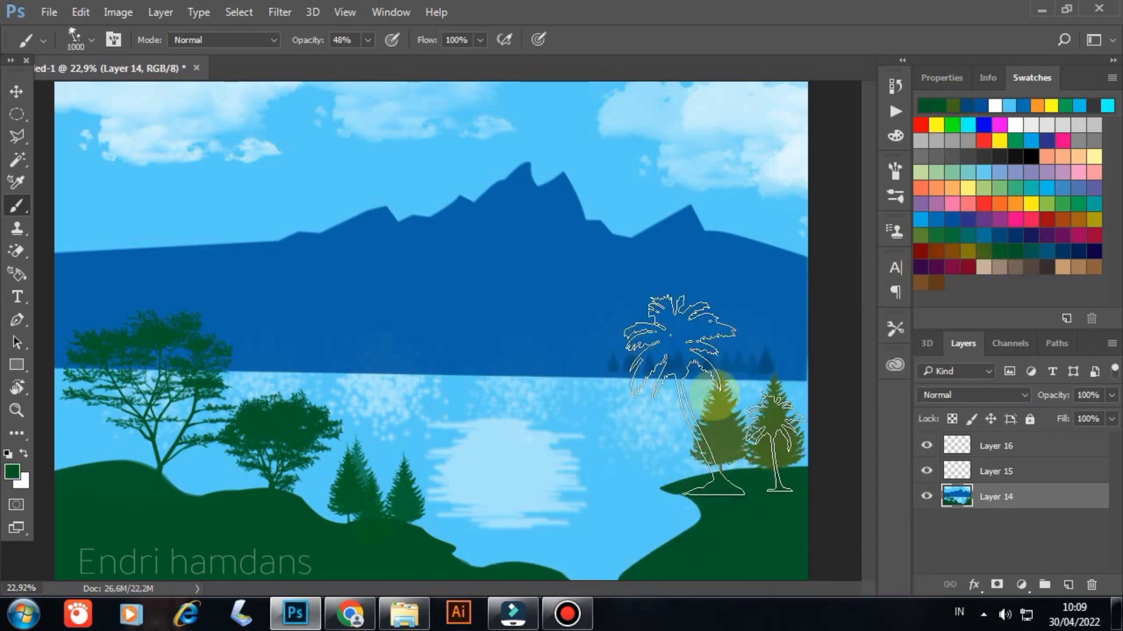
{"action": "left_click", "coordinate": [675, 389]}
{"action": "key", "text": "bracketright"}
Paint an orange sun above the mountain peak with a soft round brush at 300 px and 0% hardness
{"action": "scroll", "coordinate": [430, 328], "scroll_direction": "down", "scroll_amount": 2}
{"action": "right_click", "coordinate": [442, 278]}
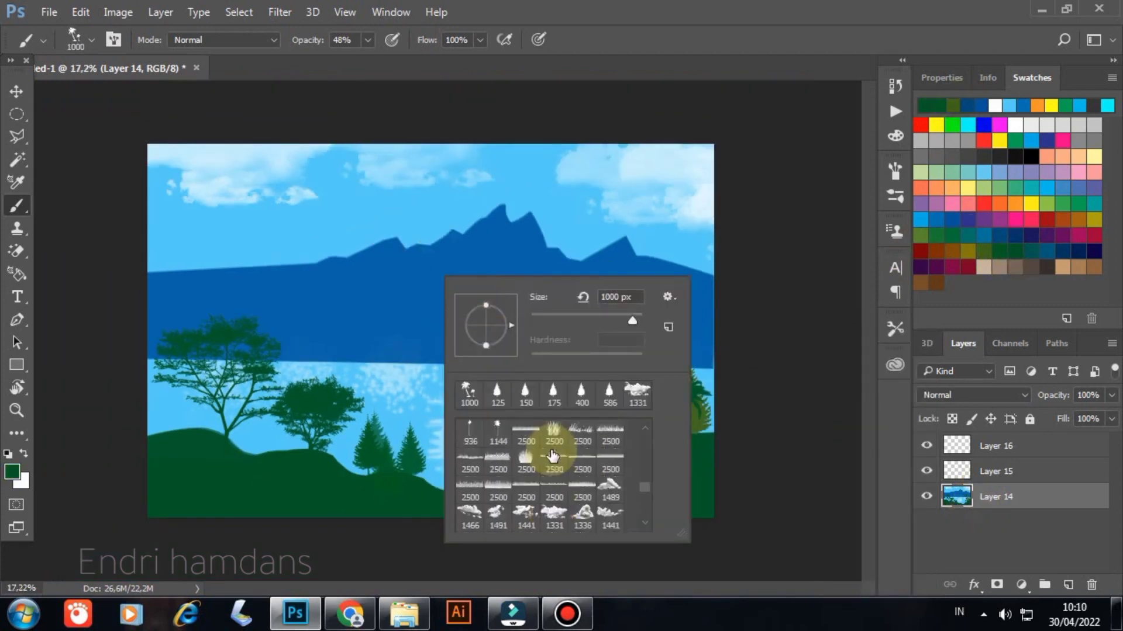
{"action": "left_click", "coordinate": [526, 433]}
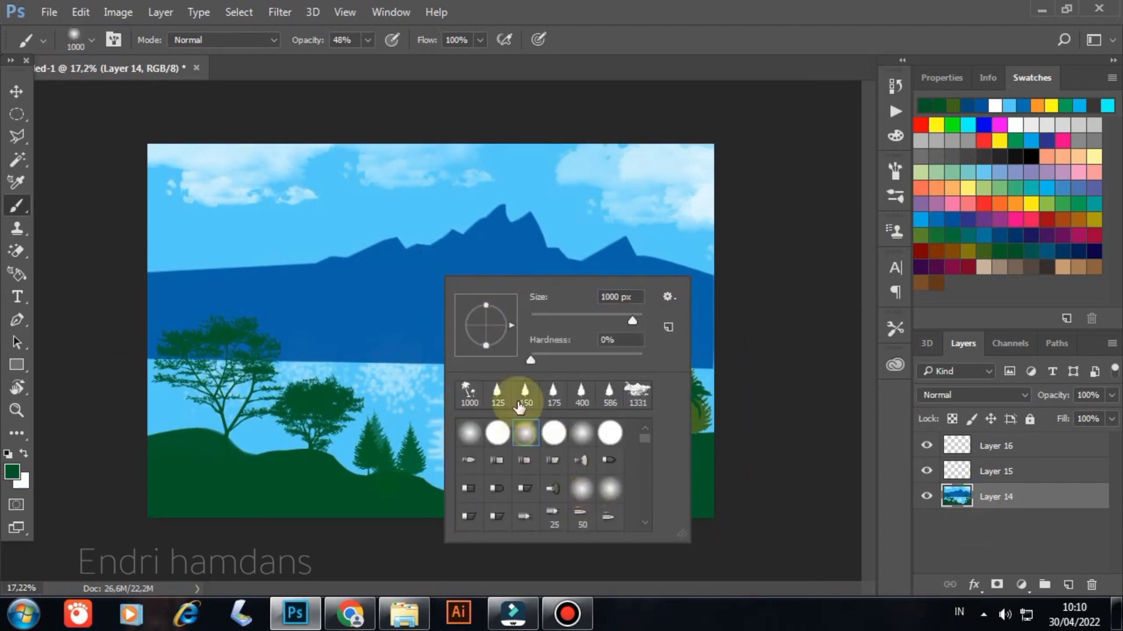
{"action": "left_click", "coordinate": [1038, 103]}
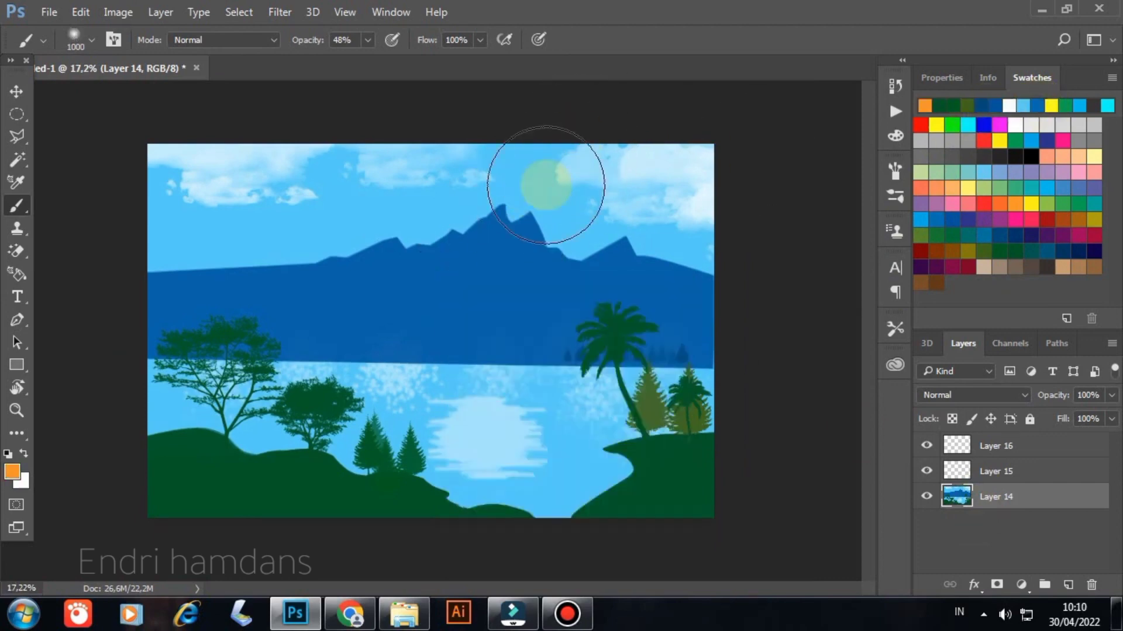
{"action": "key", "text": "bracketleft"}
{"action": "key", "text": "bracketleft"}
{"action": "key", "text": "bracketleft"}
{"action": "key", "text": "bracketleft"}
{"action": "key", "text": "bracketleft"}
{"action": "key", "text": "bracketleft"}
{"action": "key", "text": "bracketleft"}
{"action": "left_click", "coordinate": [519, 169]}
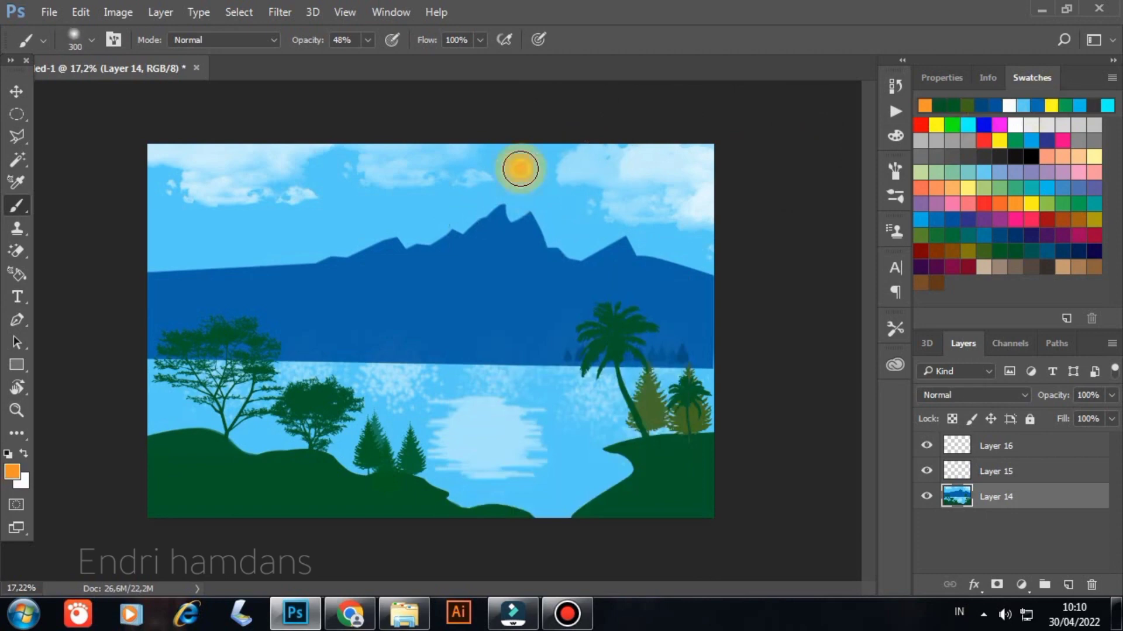
Paint yellow over the orange sun with the same soft brush
{"action": "left_click", "coordinate": [936, 124]}
{"action": "left_click", "coordinate": [519, 169]}
{"action": "key", "text": "ctrl+plus"}
{"action": "key", "text": "ctrl+minus"}
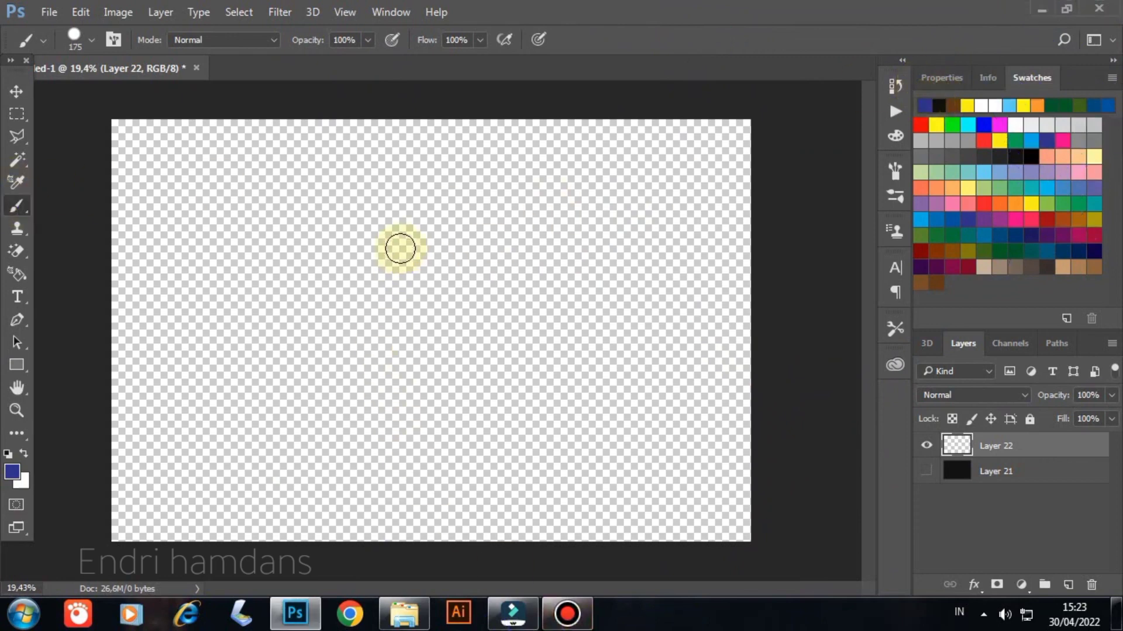
Paint a stick figure's round head in dark blue on Layer 22 with a hard brush at 500 px
{"action": "key", "text": "bracketright"}
{"action": "key", "text": "bracketright"}
{"action": "key", "text": "bracketright"}
{"action": "key", "text": "bracketright"}
{"action": "left_click", "coordinate": [396, 206]}
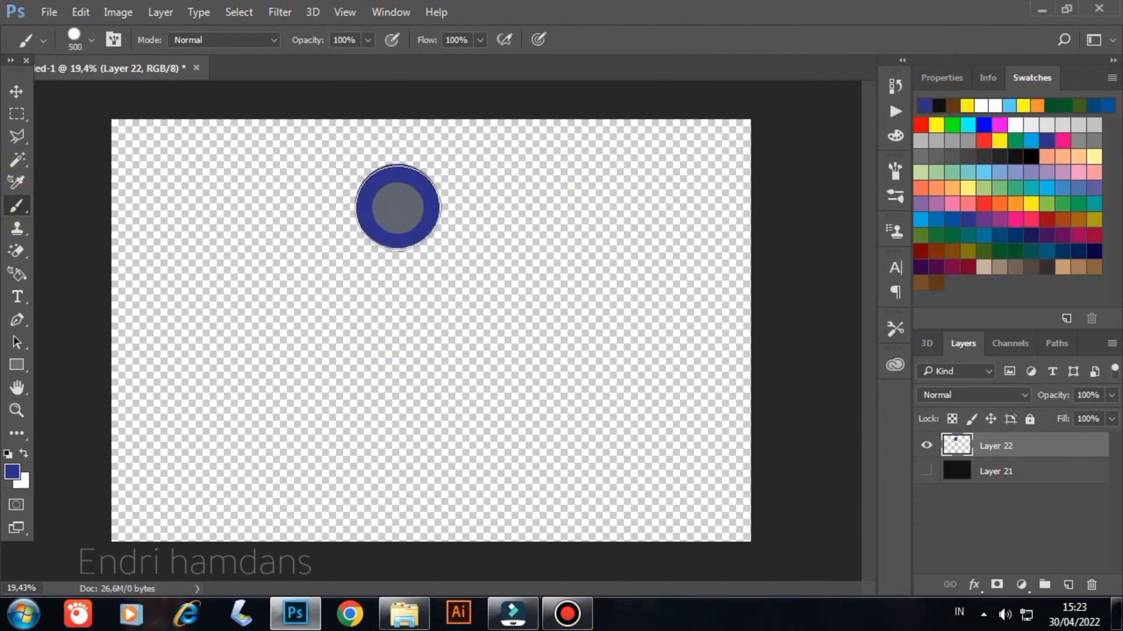
Paint the stick figure's body, arms and legs in dark blue below the head with the brush reduced to 200 px
{"action": "key", "text": "bracketleft"}
{"action": "key", "text": "bracketleft"}
{"action": "key", "text": "bracketleft"}
{"action": "key", "text": "bracketleft"}
{"action": "key", "text": "bracketleft"}
{"action": "key", "text": "bracketleft"}
{"action": "mouse_move", "coordinate": [399, 240]}
{"action": "left_mouse_down"}
{"action": "mouse_move", "coordinate": [398, 355]}
{"action": "mouse_move", "coordinate": [541, 258]}
{"action": "mouse_move", "coordinate": [330, 314]}
{"action": "mouse_move", "coordinate": [301, 287]}
{"action": "left_mouse_up"}
{"action": "mouse_move", "coordinate": [399, 351]}
{"action": "left_mouse_down"}
{"action": "mouse_move", "coordinate": [410, 455]}
{"action": "mouse_move", "coordinate": [465, 503]}
{"action": "mouse_move", "coordinate": [534, 459]}
{"action": "left_mouse_up"}
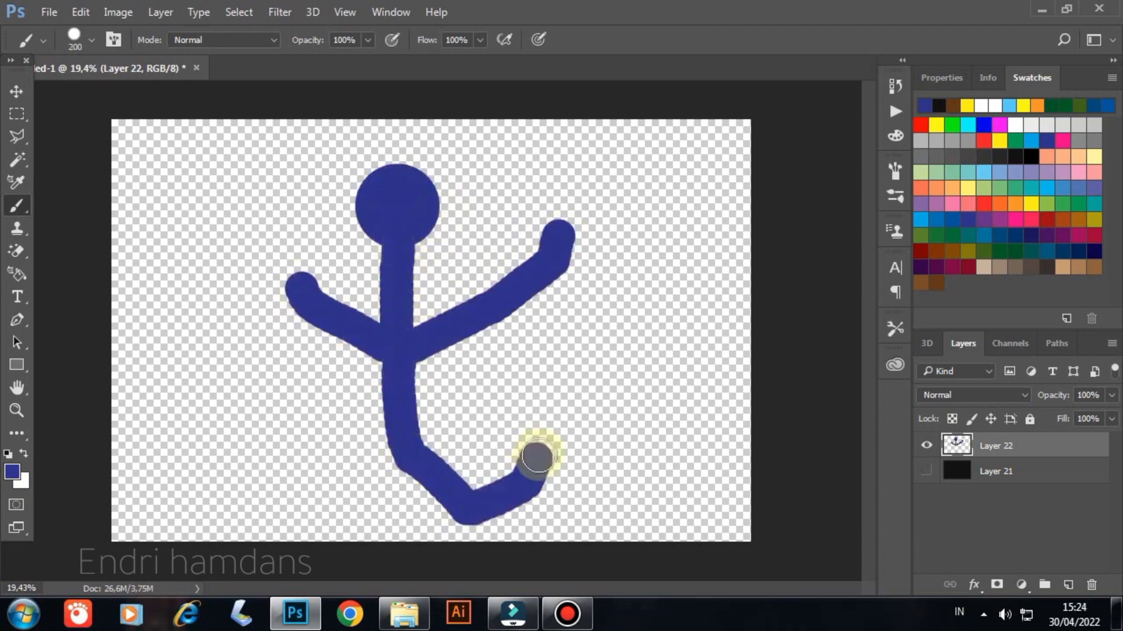
{"action": "mouse_move", "coordinate": [400, 453]}
{"action": "left_mouse_down"}
{"action": "mouse_move", "coordinate": [333, 464]}
{"action": "mouse_move", "coordinate": [317, 445]}
{"action": "left_mouse_up"}
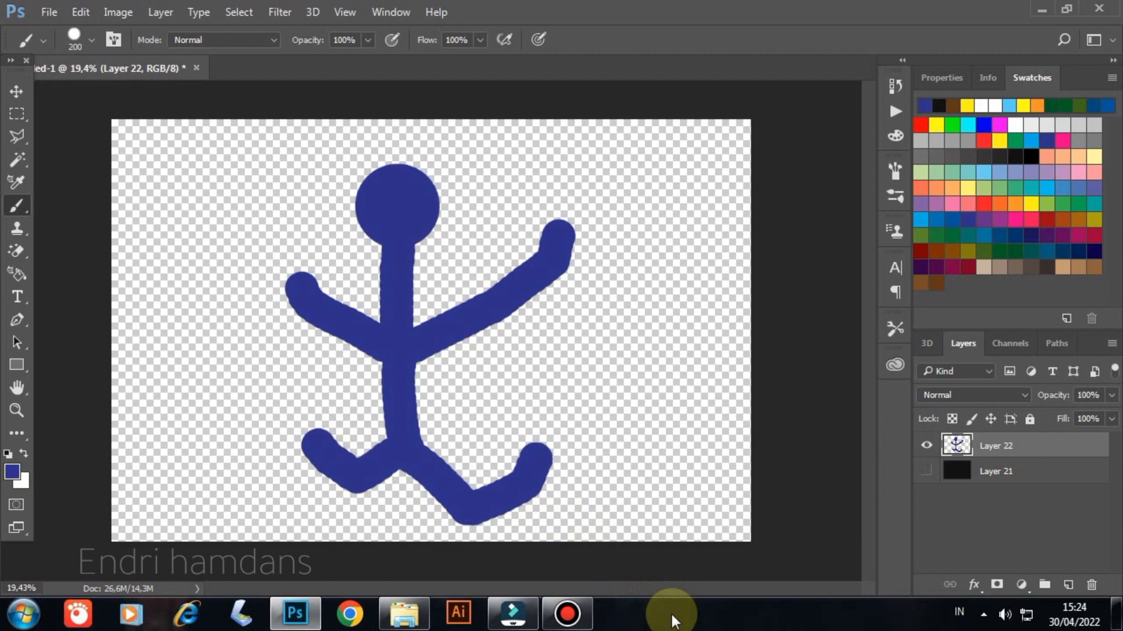
Define the painted stick figure as a brush preset named "brush 001"
{"action": "left_click", "coordinate": [80, 12]}
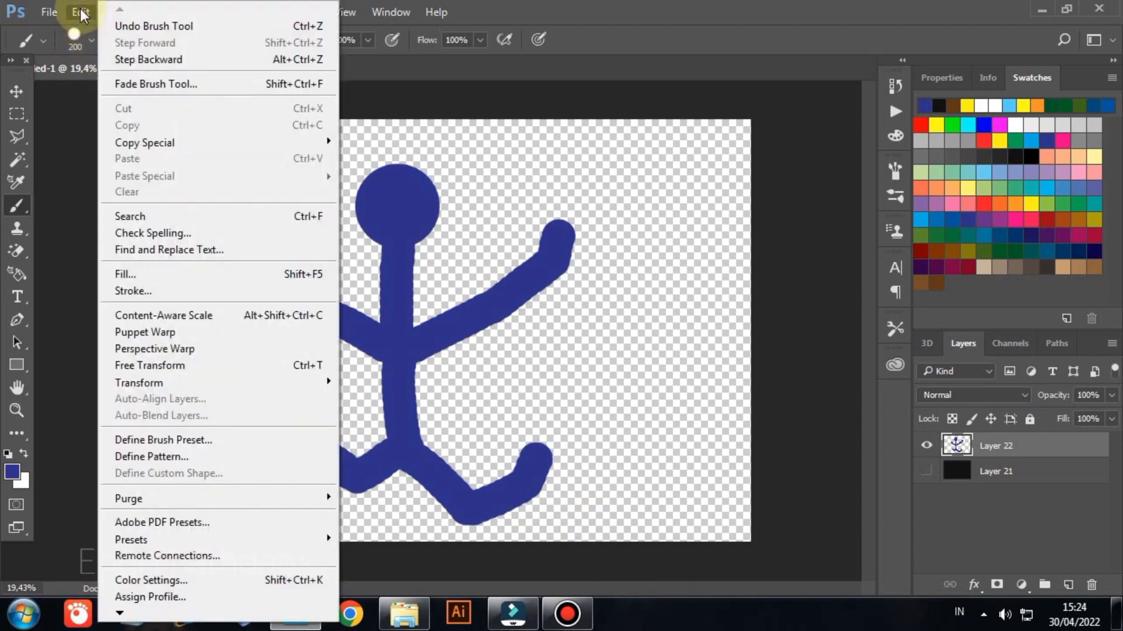
{"action": "left_click", "coordinate": [182, 443]}
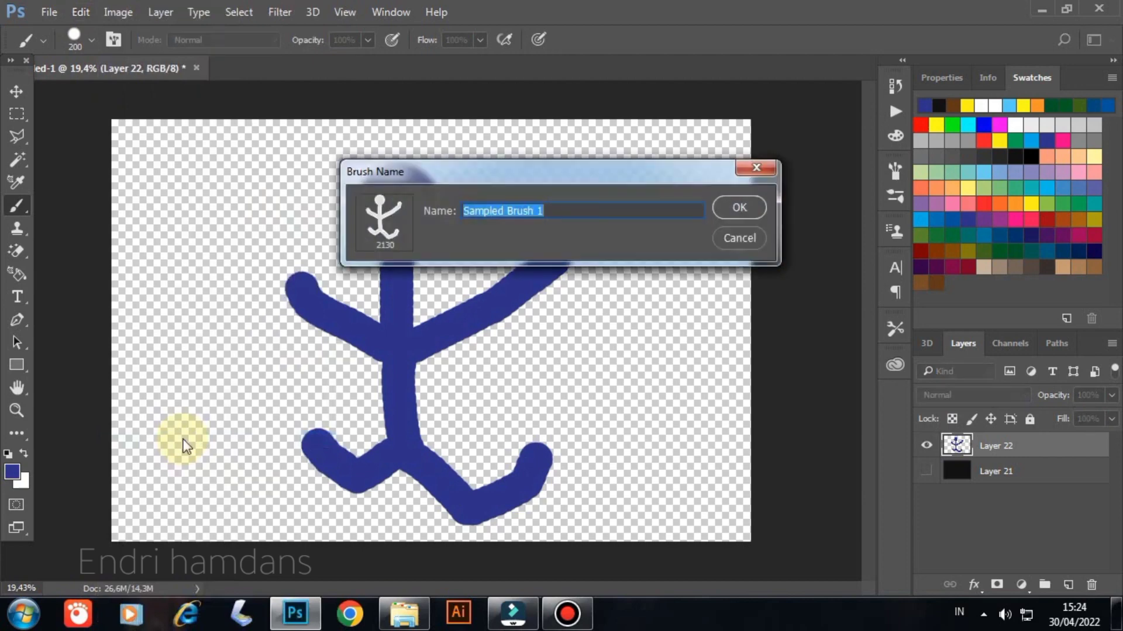
{"action": "type", "text": "b"}
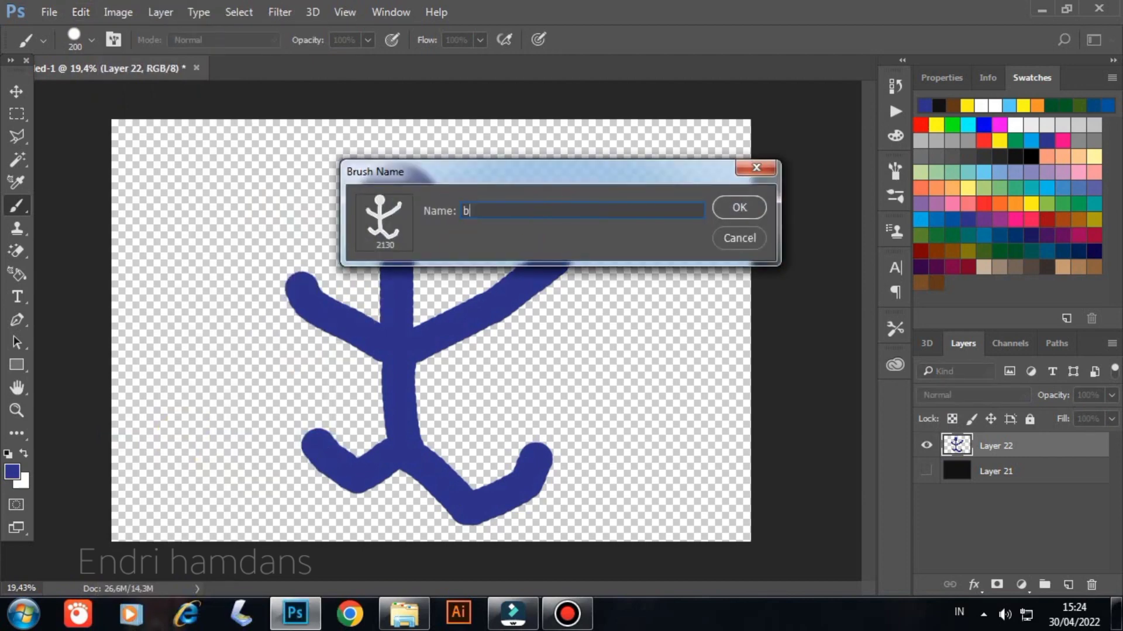
{"action": "type", "text": "rush 001"}
{"action": "left_click", "coordinate": [737, 207]}
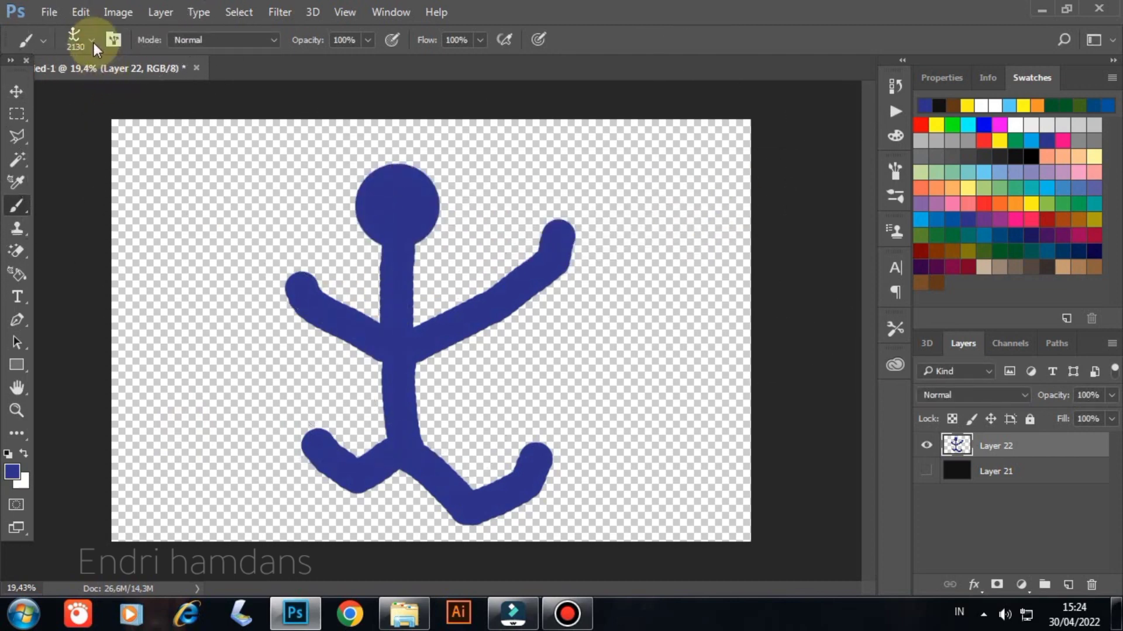
{"action": "left_click", "coordinate": [74, 37]}
Hide Layer 22, show the black Layer 21 and make it the active layer
{"action": "left_click", "coordinate": [928, 448]}
{"action": "left_click", "coordinate": [927, 471]}
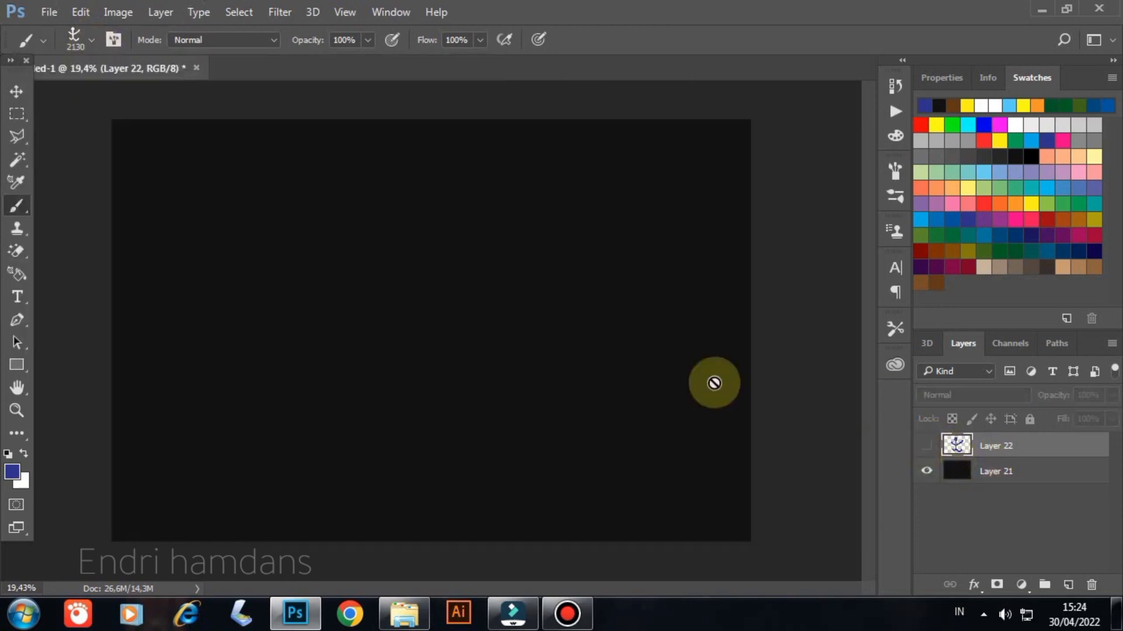
{"action": "left_click", "coordinate": [965, 472]}
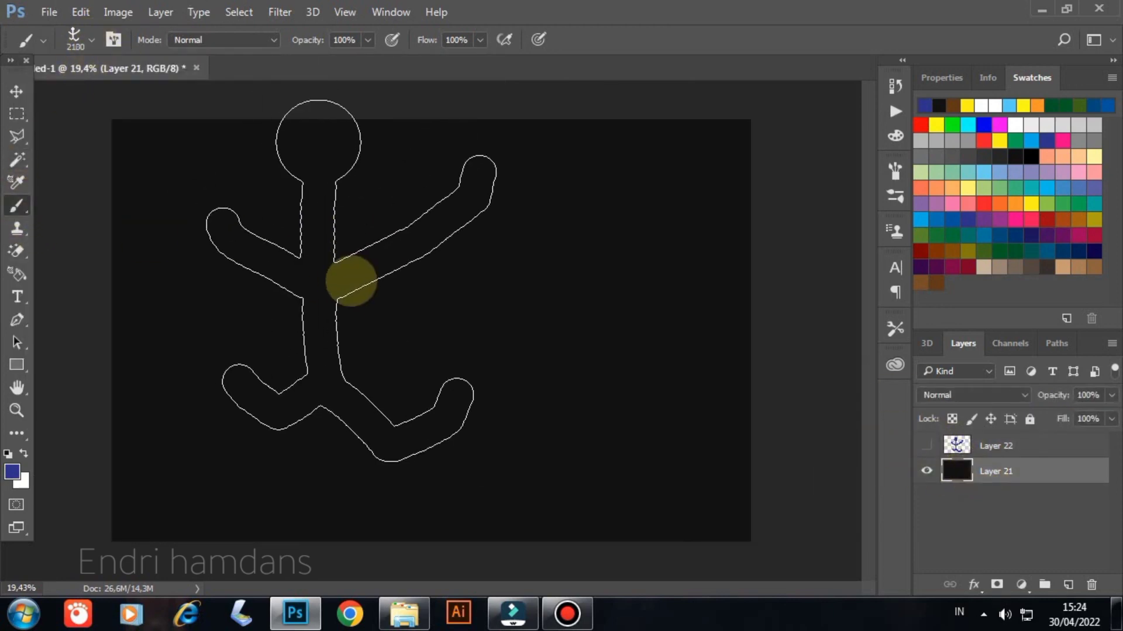
Stamp a row of four light blue stick figures across Layer 21 with the custom brush reduced to 500 px
{"action": "key", "text": "bracketleft"}
{"action": "key", "text": "bracketleft"}
{"action": "key", "text": "bracketleft"}
{"action": "key", "text": "bracketleft"}
{"action": "key", "text": "bracketleft"}
{"action": "key", "text": "bracketleft"}
{"action": "key", "text": "bracketleft"}
{"action": "left_click", "coordinate": [1009, 105]}
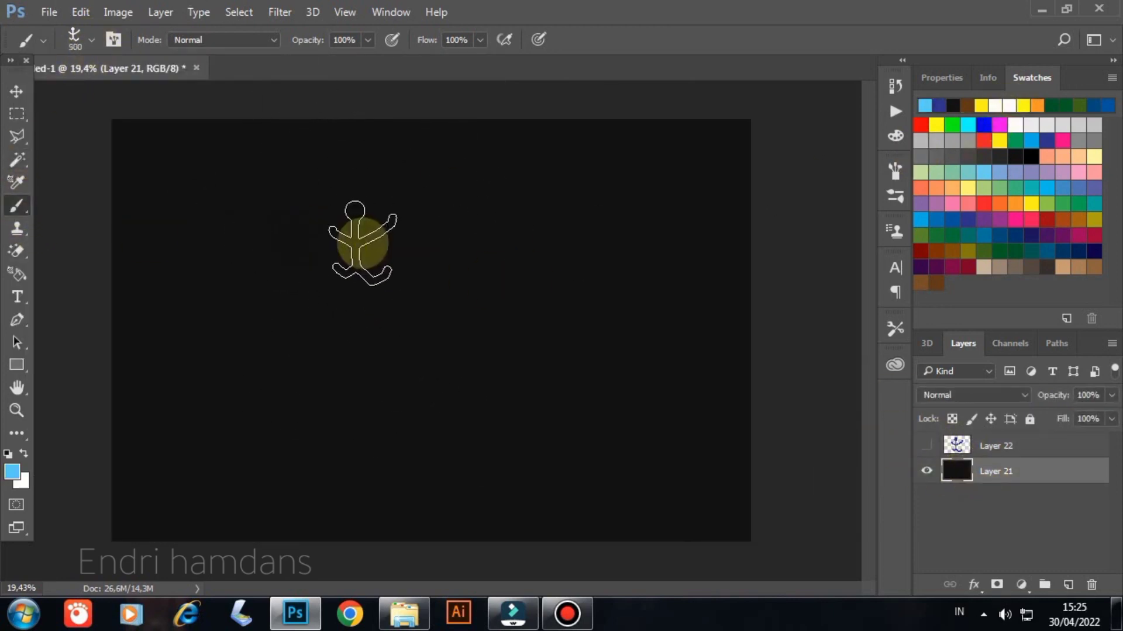
{"action": "left_click", "coordinate": [294, 240]}
{"action": "left_click", "coordinate": [391, 245]}
{"action": "left_click", "coordinate": [467, 245]}
{"action": "left_click", "coordinate": [520, 251]}
Stamp four yellow stick figures in a second row below the light blue ones
{"action": "left_click", "coordinate": [936, 124]}
{"action": "left_click", "coordinate": [277, 335]}
{"action": "left_click", "coordinate": [368, 346]}
{"action": "left_click", "coordinate": [497, 358]}
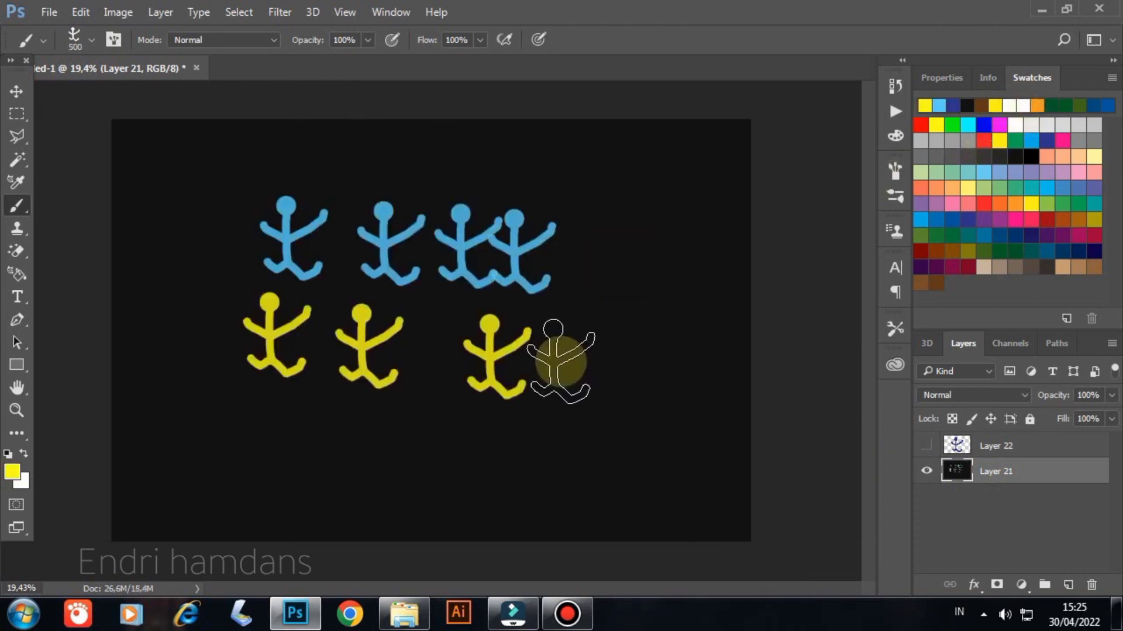
{"action": "left_click", "coordinate": [561, 361]}
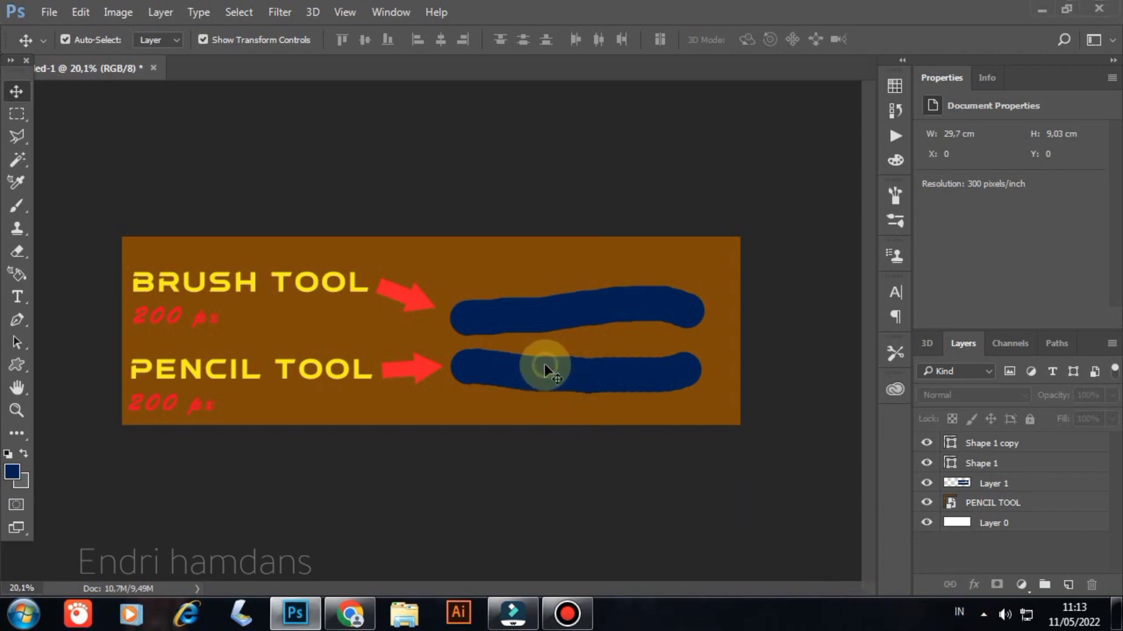
Compare the edges of the 200 px Brush Tool and Pencil Tool strokes up close
{"action": "scroll", "coordinate": [544, 363], "scroll_direction": "up", "scroll_amount": 5}
{"action": "scroll", "coordinate": [542, 360], "scroll_direction": "up", "scroll_amount": 4}
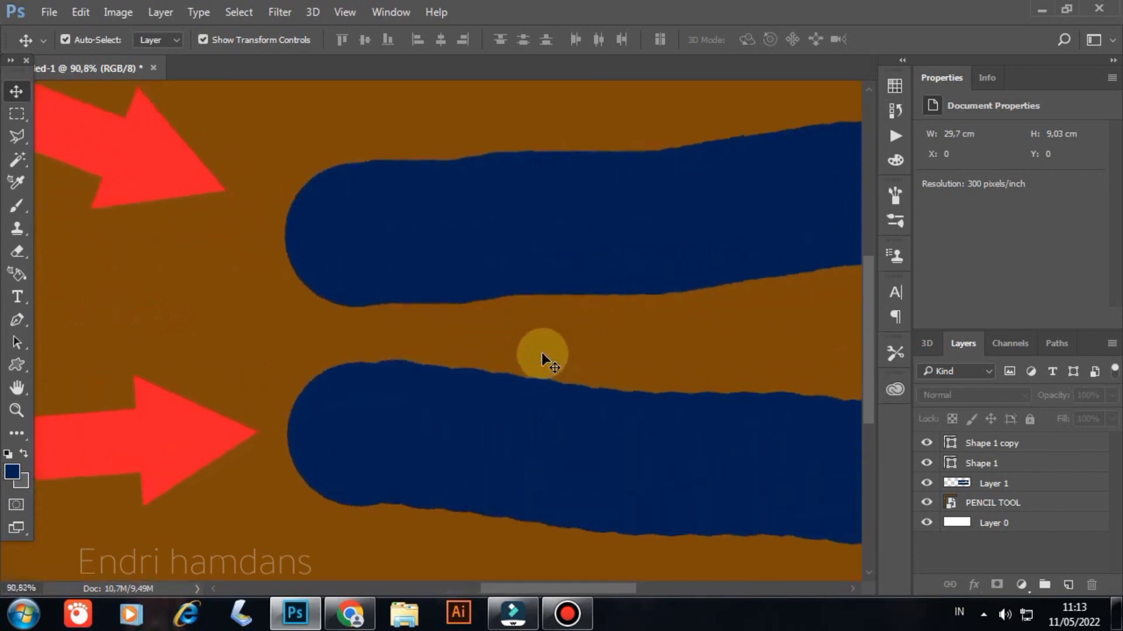
{"action": "scroll", "coordinate": [541, 354], "scroll_direction": "up", "scroll_amount": 2}
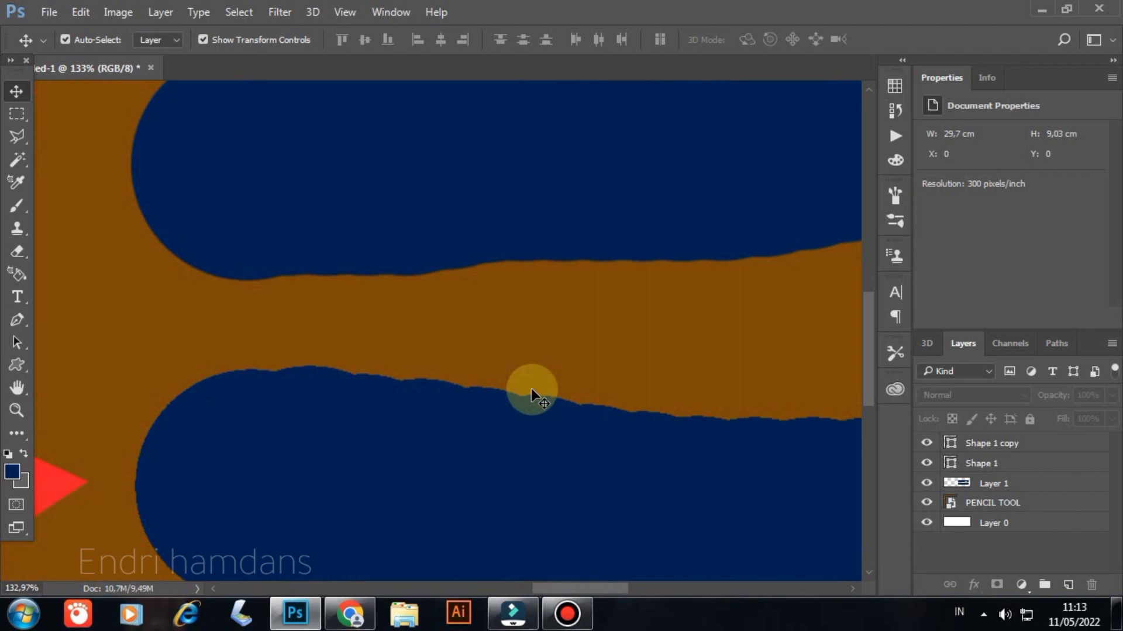
{"action": "scroll", "coordinate": [532, 390], "scroll_direction": "down", "scroll_amount": 5}
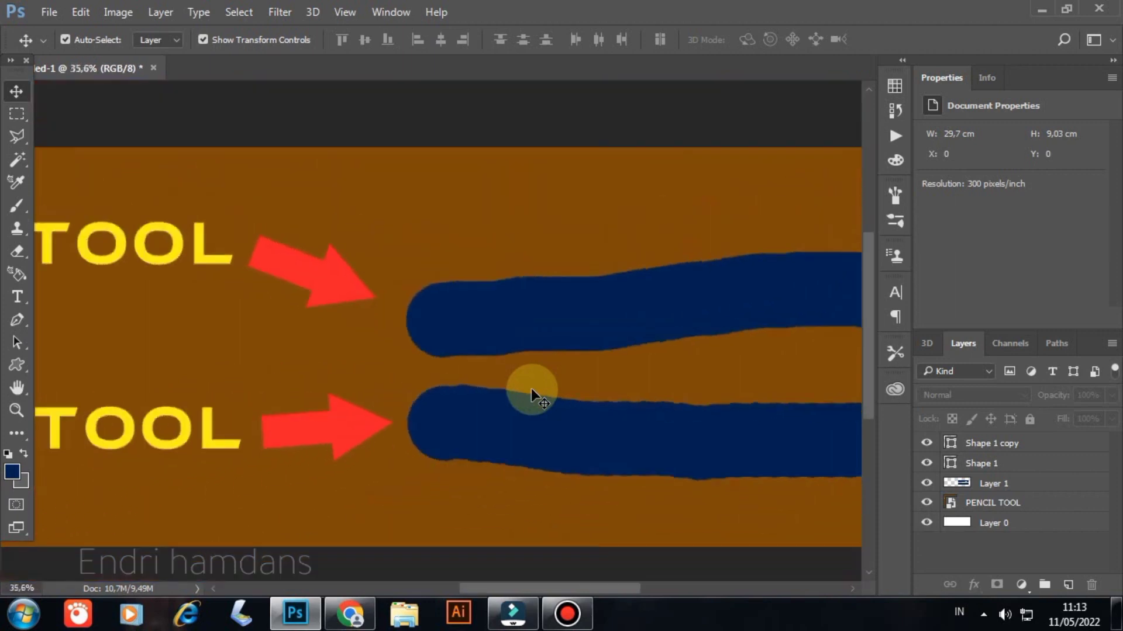
{"action": "scroll", "coordinate": [531, 388], "scroll_direction": "down", "scroll_amount": 1}
{"action": "scroll", "coordinate": [531, 389], "scroll_direction": "down", "scroll_amount": 1}
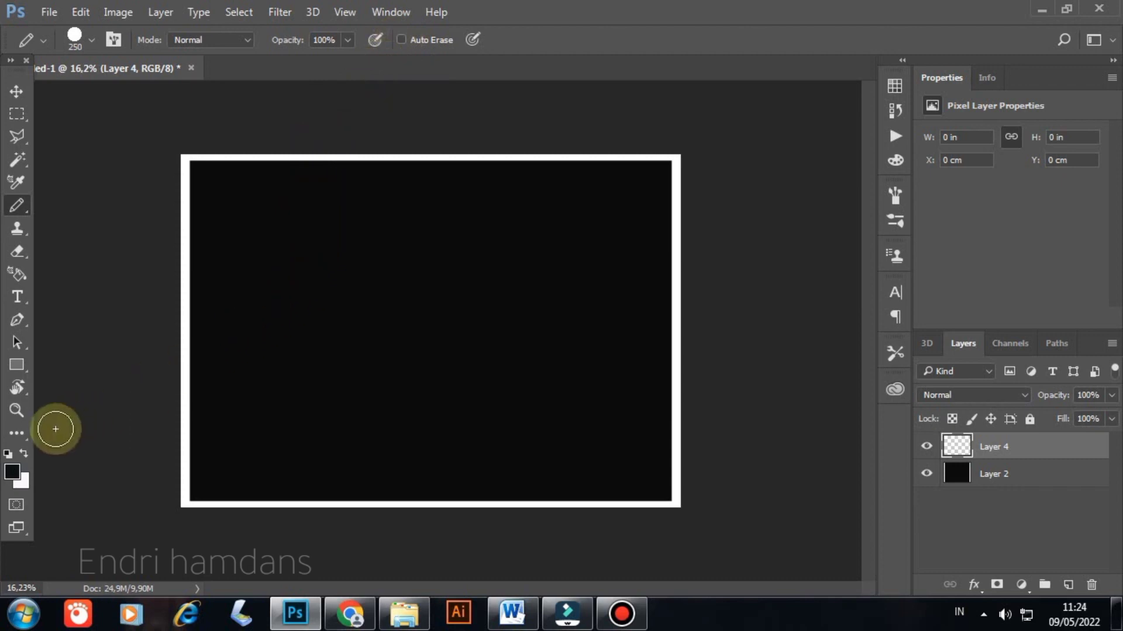
Set the foreground color to pinkish red f90941
{"action": "left_click", "coordinate": [12, 475]}
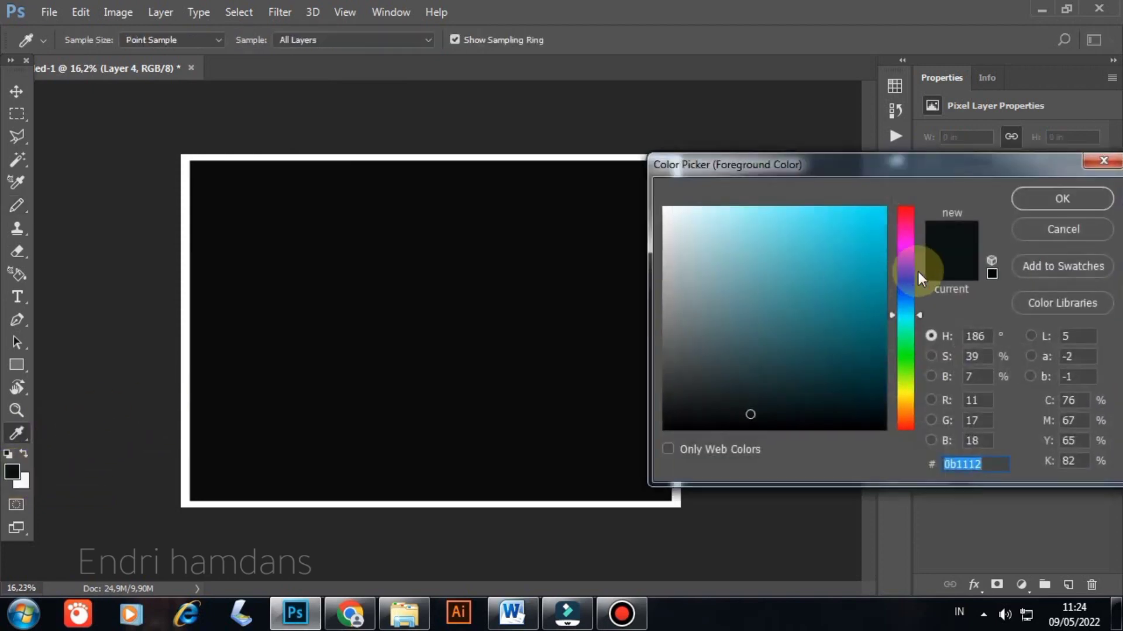
{"action": "left_click", "coordinate": [910, 216]}
{"action": "left_click", "coordinate": [878, 212]}
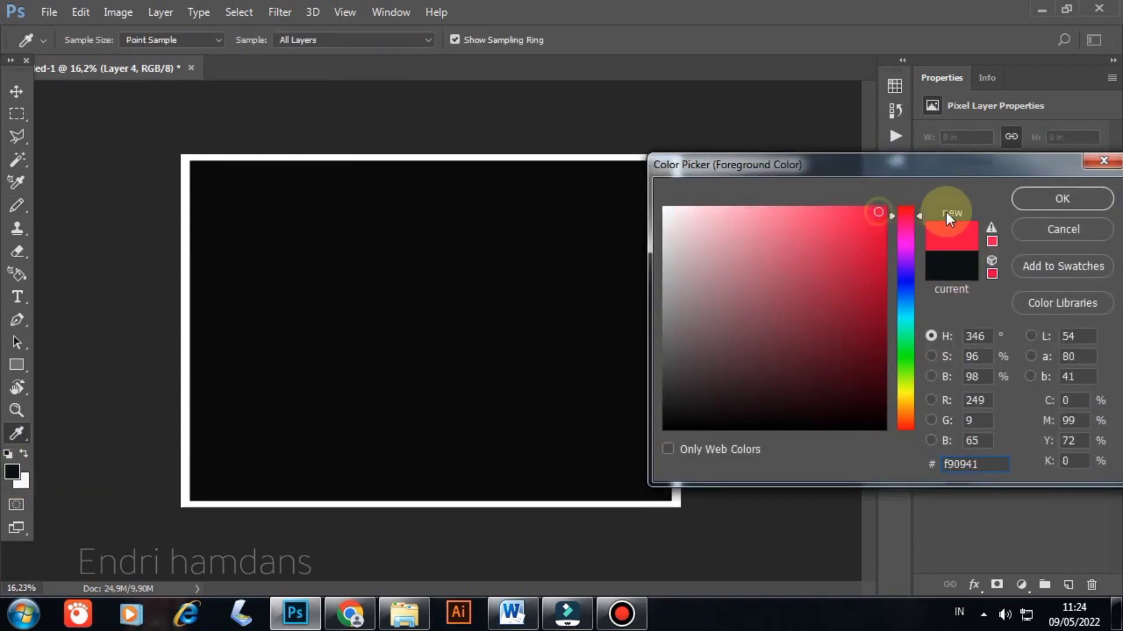
{"action": "left_click", "coordinate": [1019, 199]}
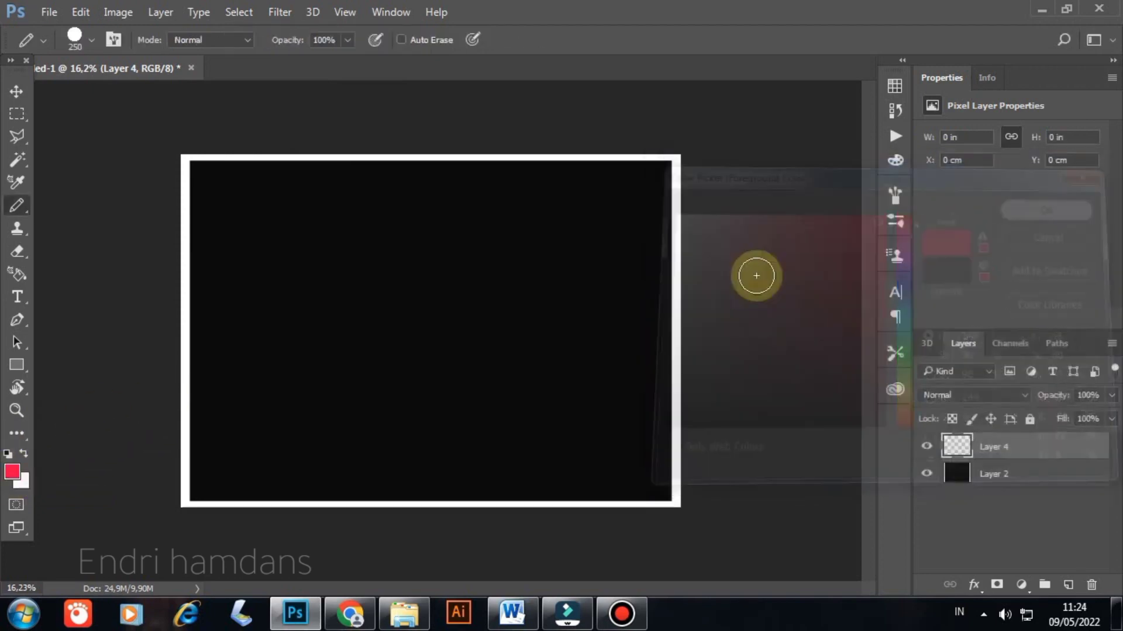
Set the background color to a medium green
{"action": "left_click", "coordinate": [23, 484]}
{"action": "left_click", "coordinate": [910, 359]}
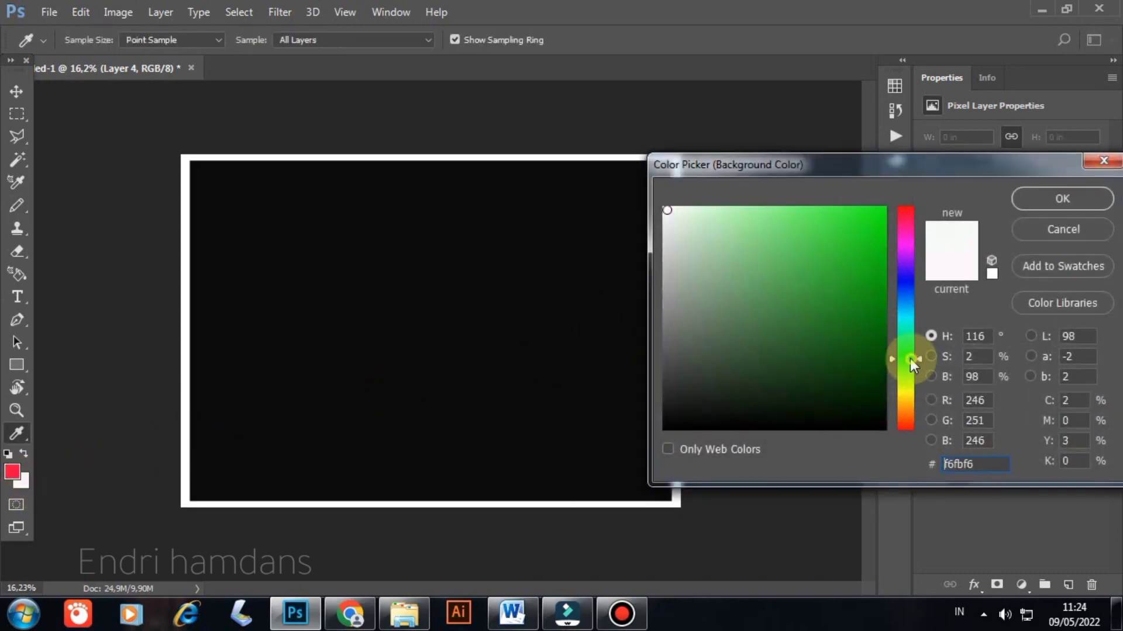
{"action": "left_click", "coordinate": [883, 275]}
{"action": "left_click", "coordinate": [1028, 193]}
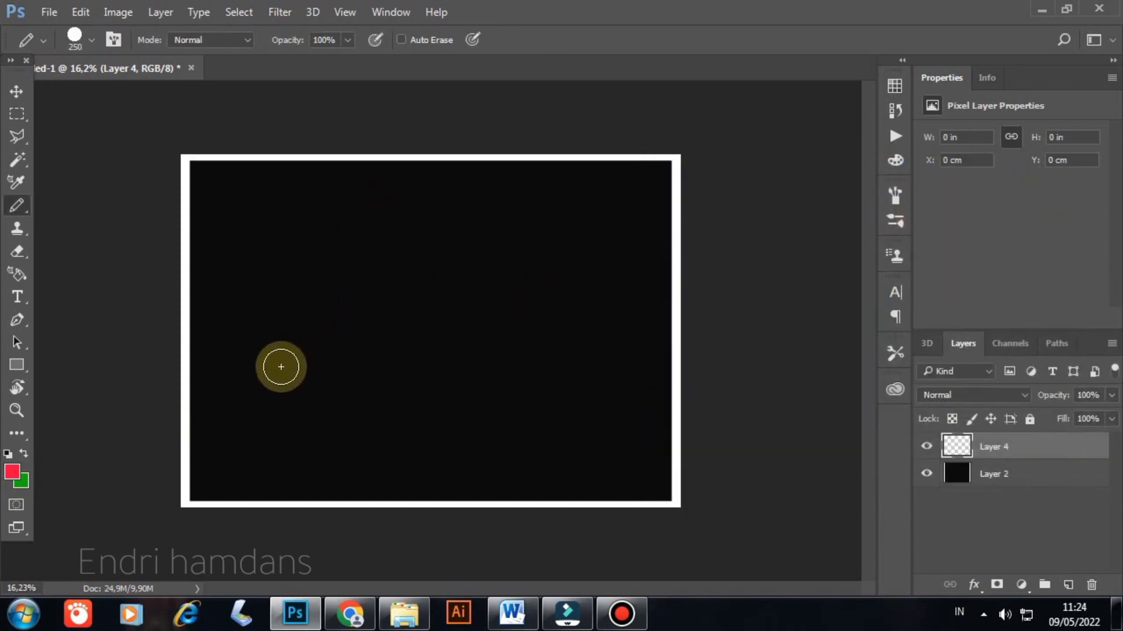
Draw four slanted red strokes side by side on Layer 4 with the Pencil Tool at 175 px
{"action": "key", "text": "bracketleft"}
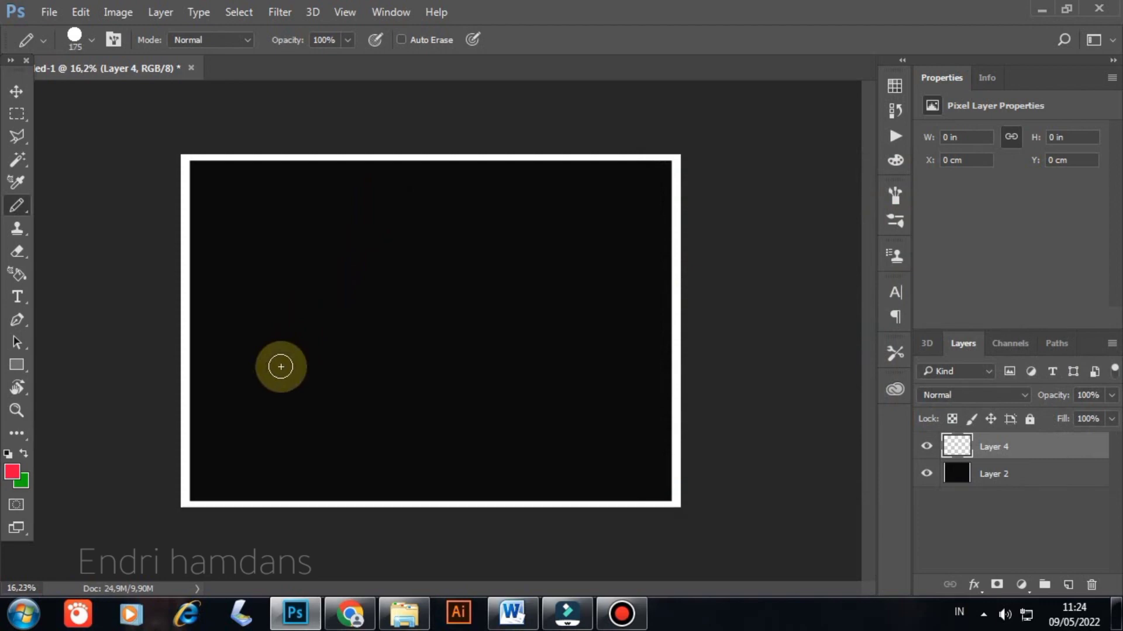
{"action": "mouse_move", "coordinate": [281, 367]}
{"action": "left_mouse_down"}
{"action": "mouse_move", "coordinate": [357, 249]}
{"action": "mouse_move", "coordinate": [393, 260]}
{"action": "mouse_move", "coordinate": [345, 368]}
{"action": "left_mouse_up"}
{"action": "left_click_drag", "start_coordinate": [450, 261], "coordinate": [397, 393]}
{"action": "left_click_drag", "start_coordinate": [514, 275], "coordinate": [470, 391]}
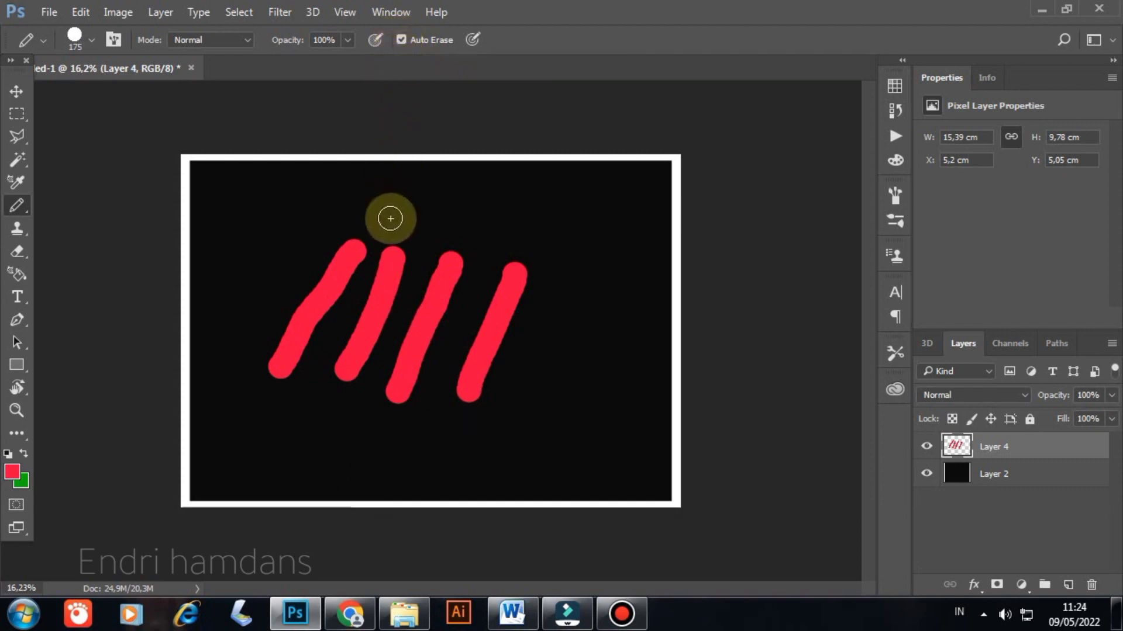
With Auto Erase on, draw one red and one green diagonal pencil stroke across the leftmost red strokes
{"action": "left_click", "coordinate": [300, 251]}
{"action": "mouse_move", "coordinate": [300, 251]}
{"action": "left_mouse_down"}
{"action": "mouse_move", "coordinate": [343, 327]}
{"action": "mouse_move", "coordinate": [333, 320]}
{"action": "left_mouse_up"}
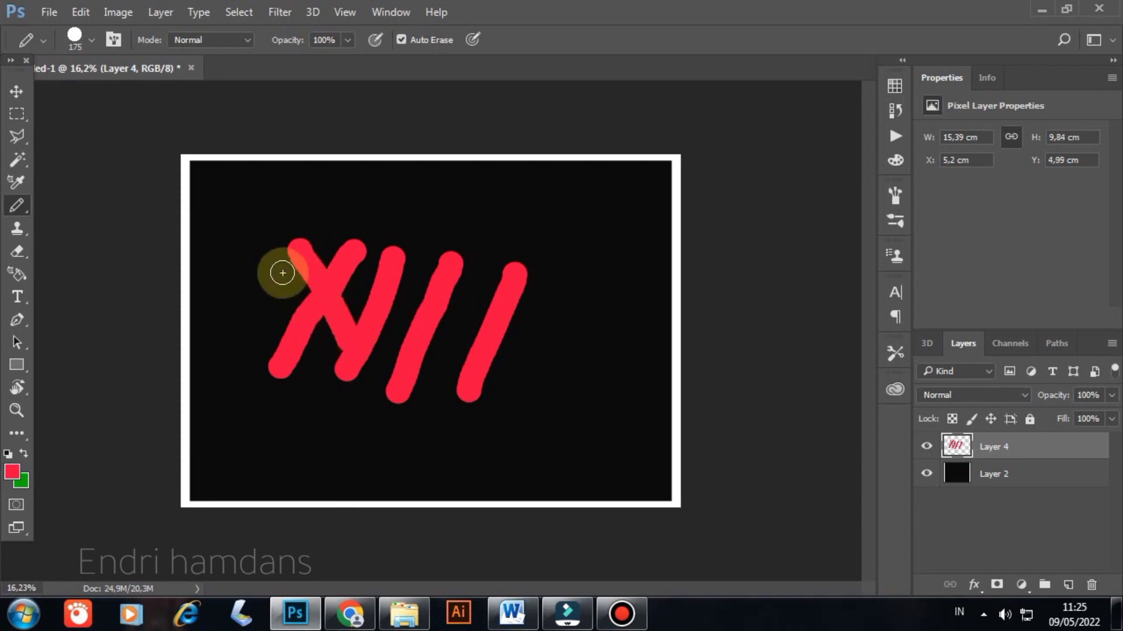
{"action": "left_click", "coordinate": [281, 271]}
{"action": "left_click", "coordinate": [282, 270]}
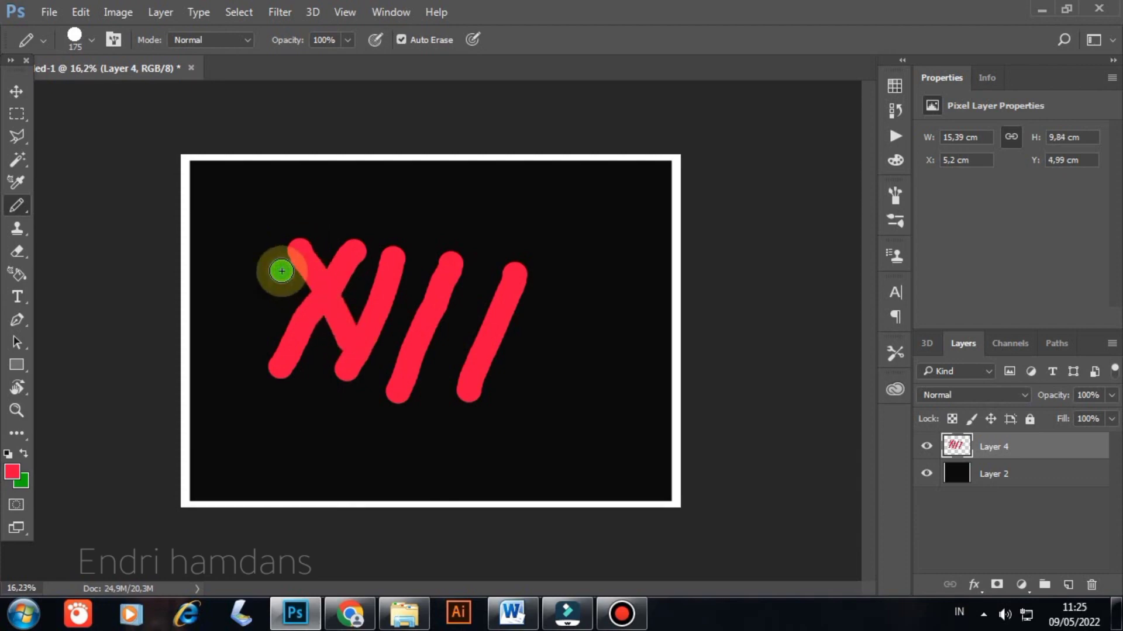
{"action": "left_click_drag", "start_coordinate": [281, 271], "coordinate": [330, 380]}
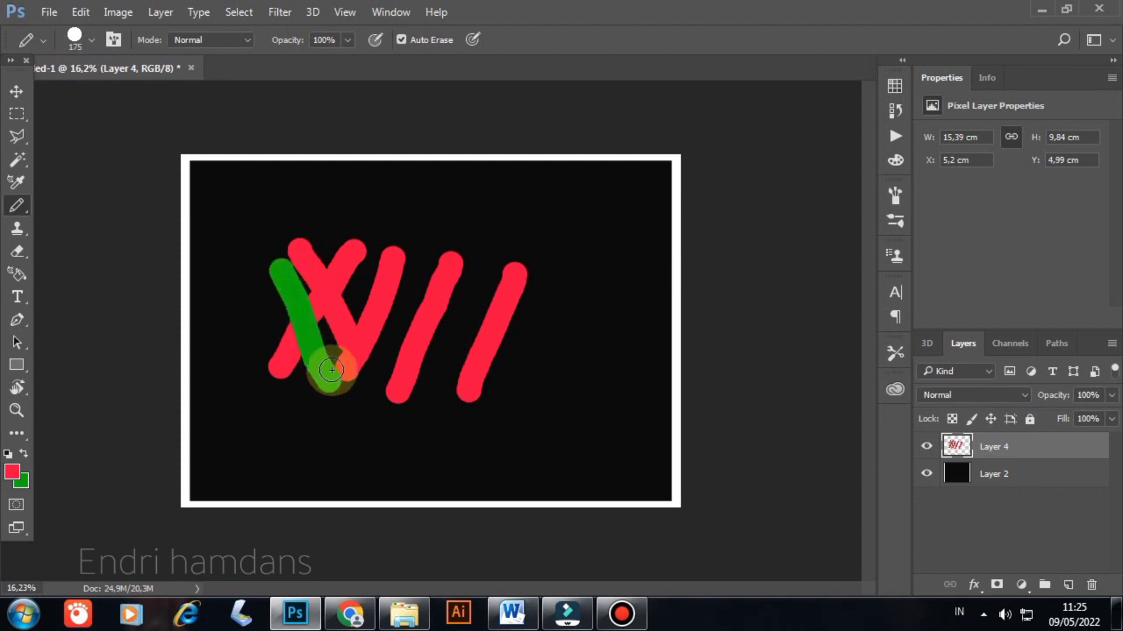
Cross the remaining slanted strokes with more Auto Erase pencil strokes, starting some on empty canvas and others on red
{"action": "left_click_drag", "start_coordinate": [354, 250], "coordinate": [439, 363]}
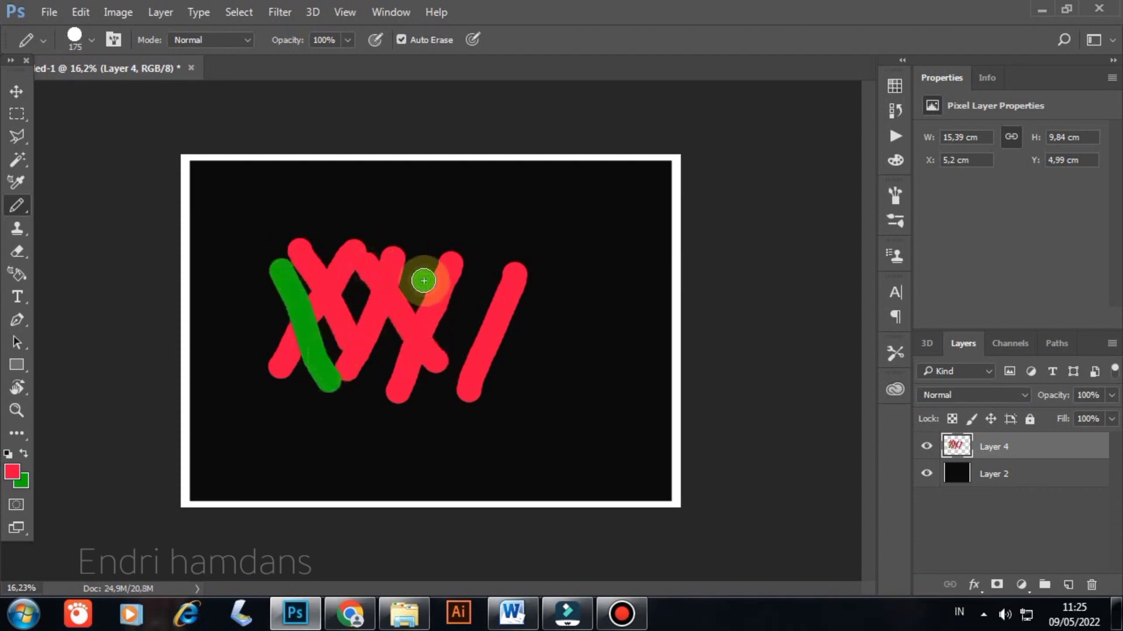
{"action": "left_click_drag", "start_coordinate": [421, 280], "coordinate": [495, 379]}
{"action": "left_click_drag", "start_coordinate": [458, 281], "coordinate": [524, 376]}
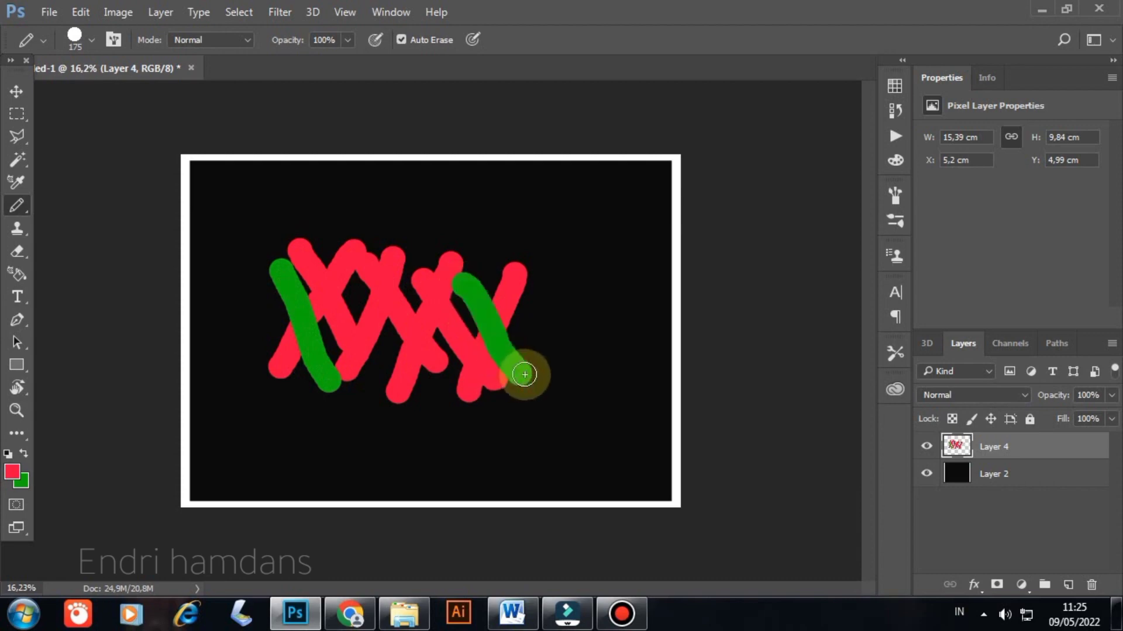
{"action": "left_click_drag", "start_coordinate": [347, 293], "coordinate": [418, 368]}
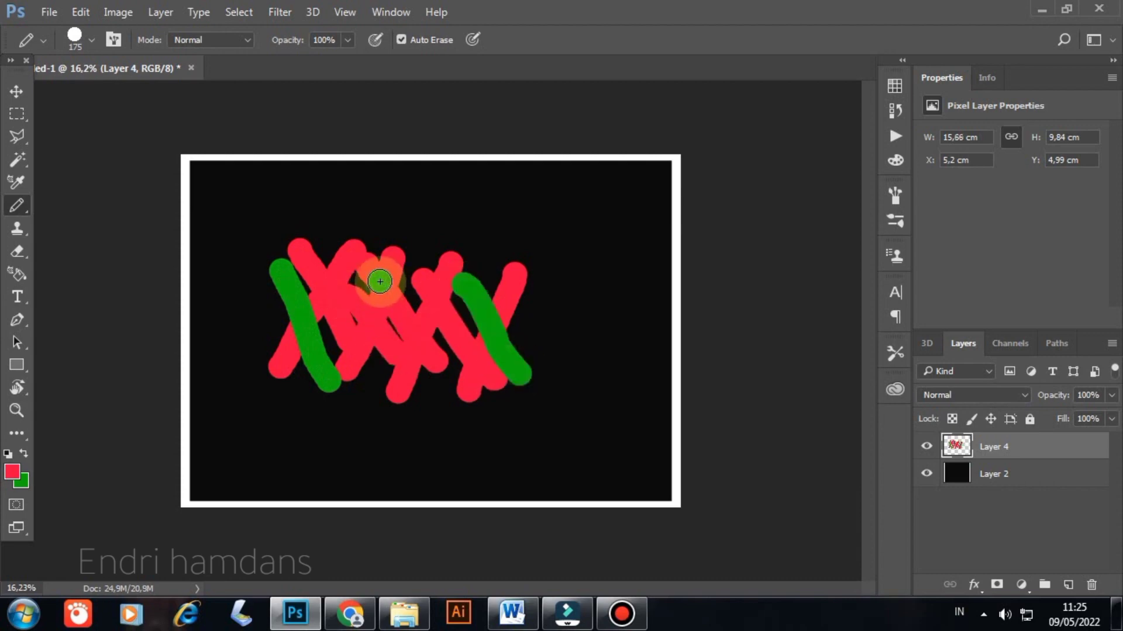
{"action": "left_click_drag", "start_coordinate": [380, 282], "coordinate": [448, 435]}
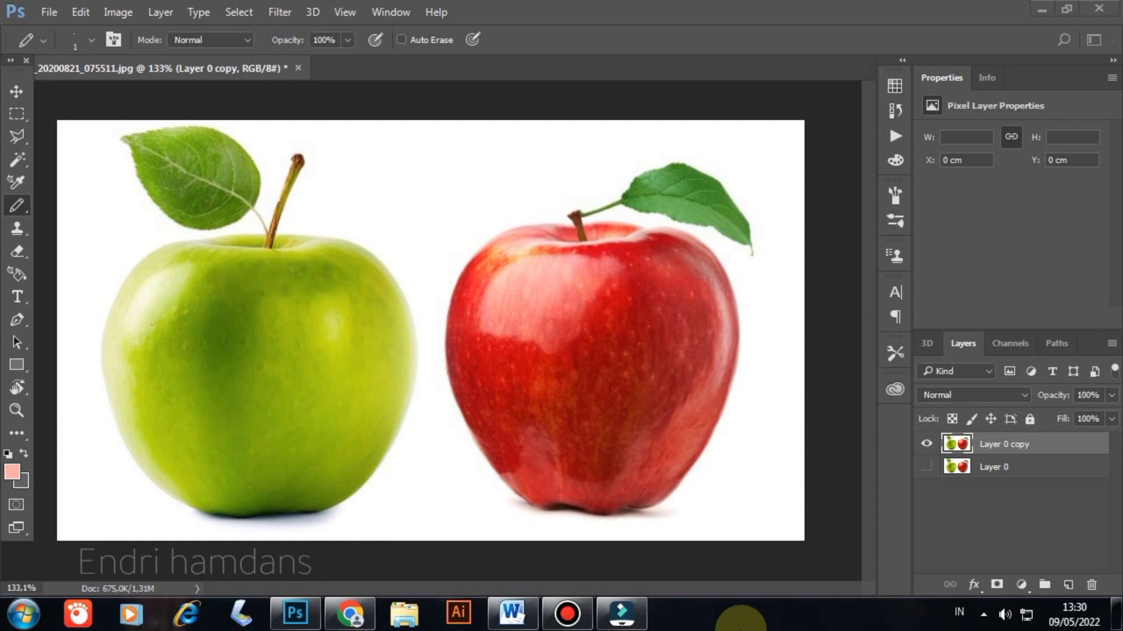
Activate the Color Replacement Tool on the apple photo with its mode set to Color
{"action": "right_click", "coordinate": [22, 202]}
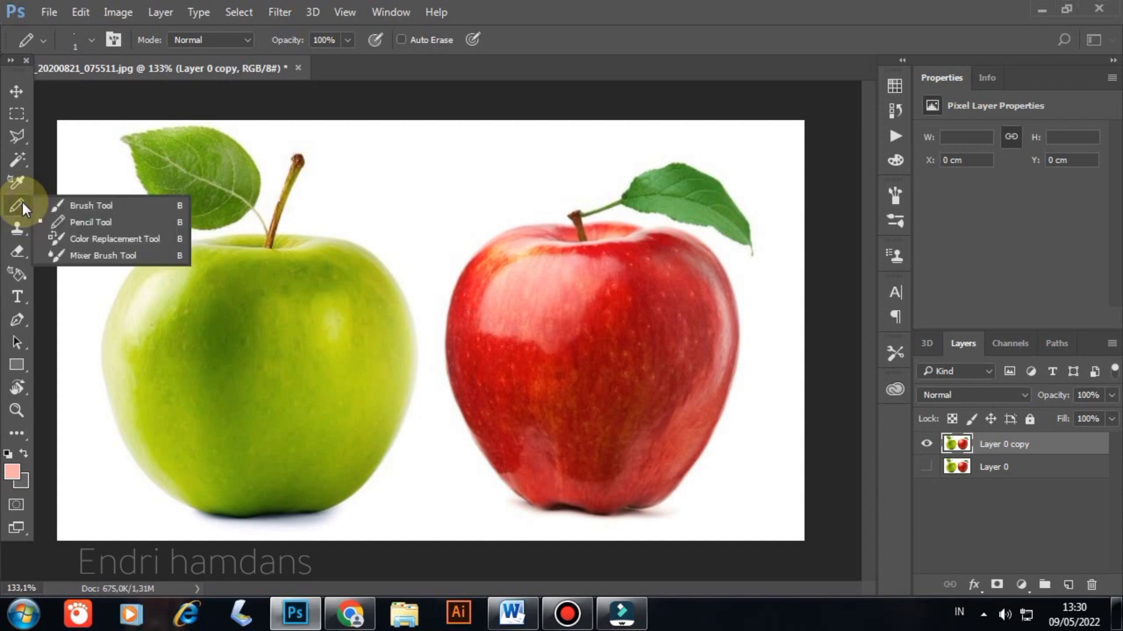
{"action": "left_click", "coordinate": [54, 236]}
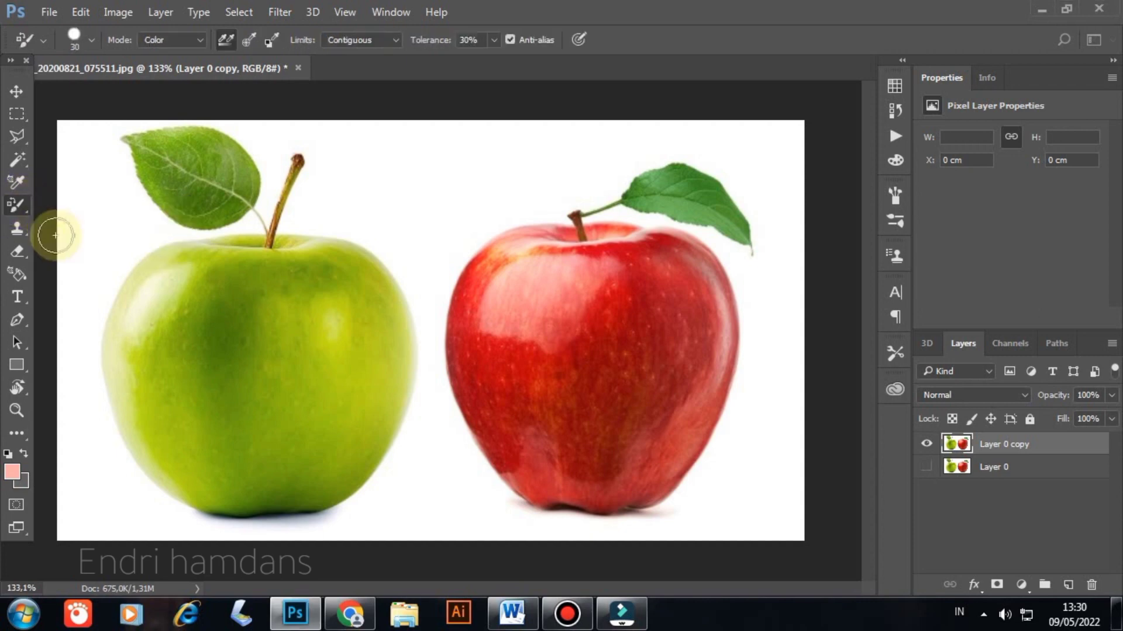
{"action": "left_click", "coordinate": [201, 39]}
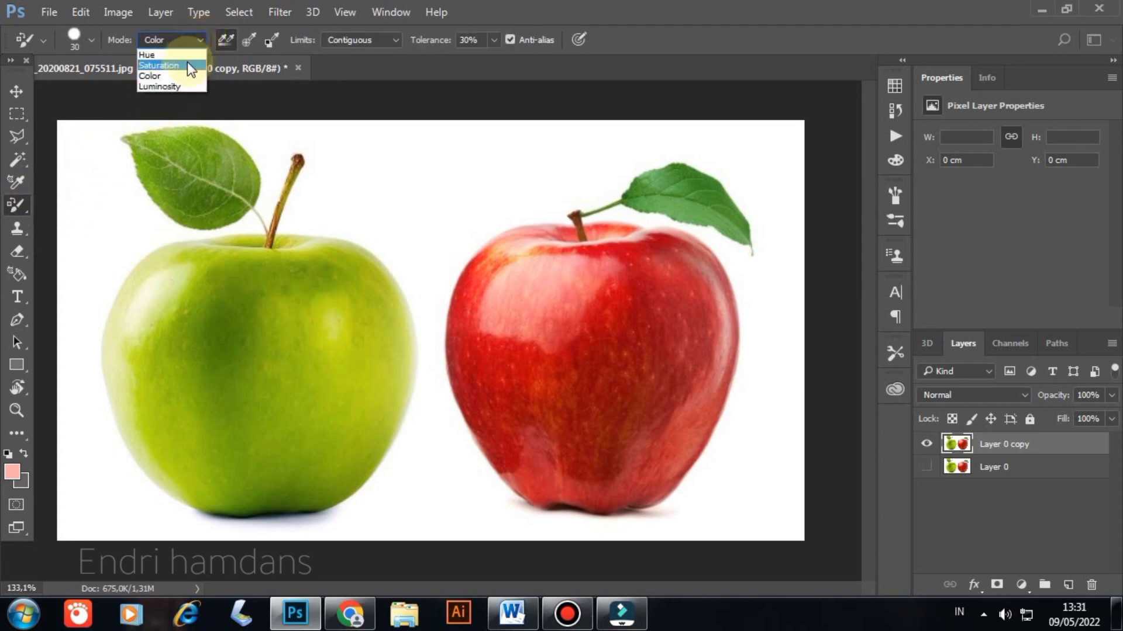
{"action": "left_click", "coordinate": [179, 74]}
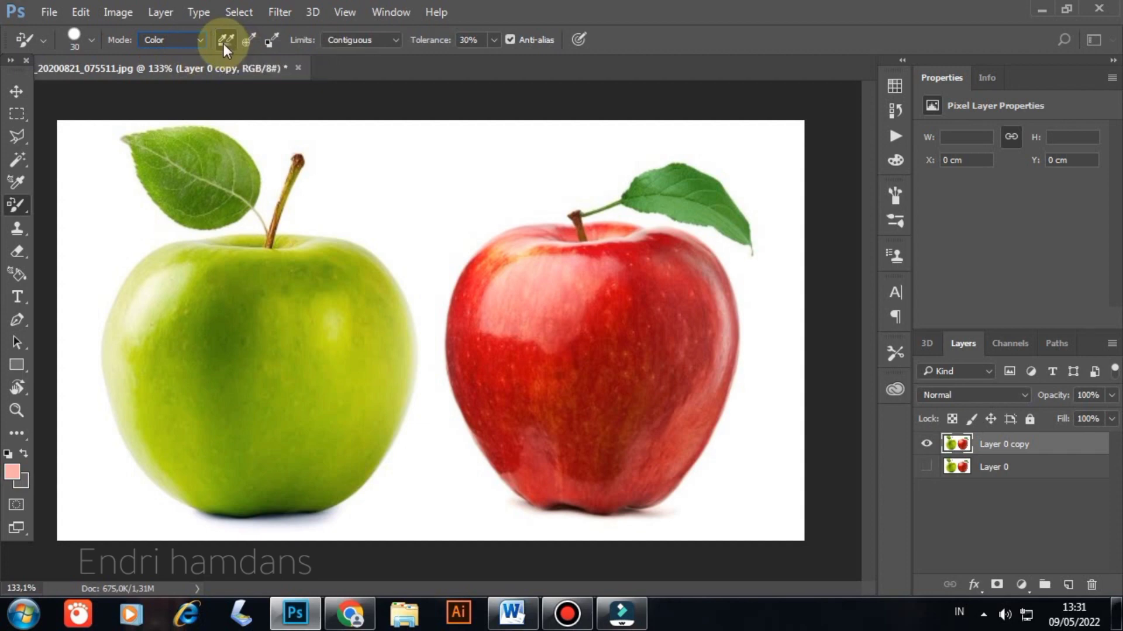
Set the foreground color to yellow faec09
{"action": "left_click", "coordinate": [16, 473]}
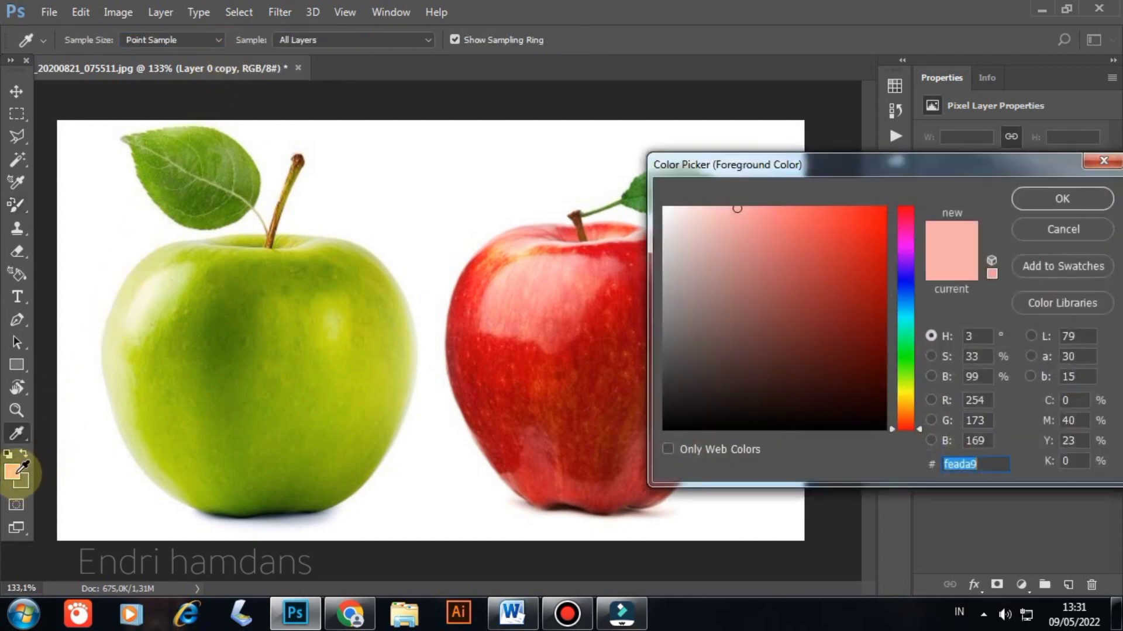
{"action": "left_click", "coordinate": [906, 396]}
{"action": "left_click", "coordinate": [878, 211]}
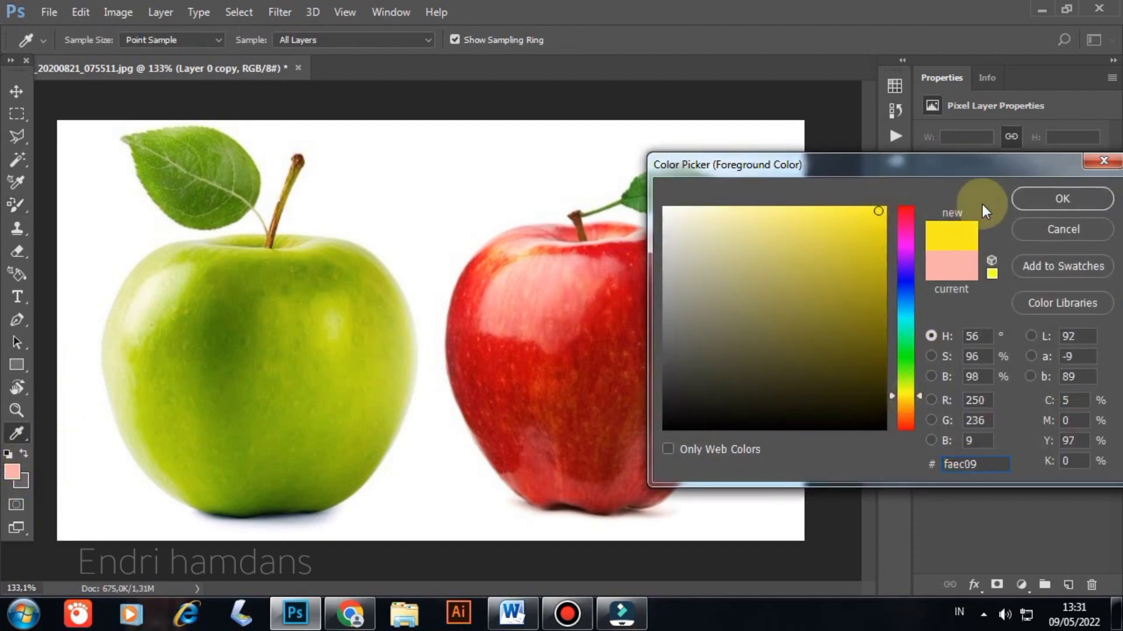
{"action": "left_click", "coordinate": [1037, 195]}
Recolor the green apple's body yellow with Color Replacement strokes, covering it from the upper edge down to the base and right side
{"action": "key", "text": "b"}
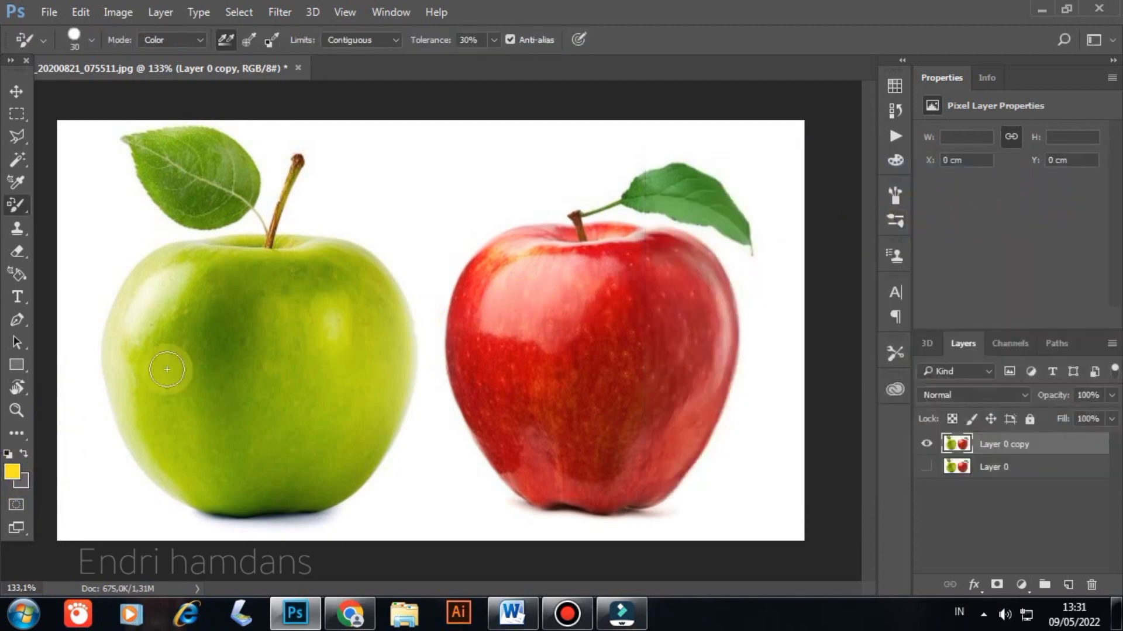
{"action": "mouse_move", "coordinate": [166, 370]}
{"action": "left_mouse_down"}
{"action": "mouse_move", "coordinate": [122, 372]}
{"action": "mouse_move", "coordinate": [171, 340]}
{"action": "mouse_move", "coordinate": [204, 342]}
{"action": "left_mouse_up"}
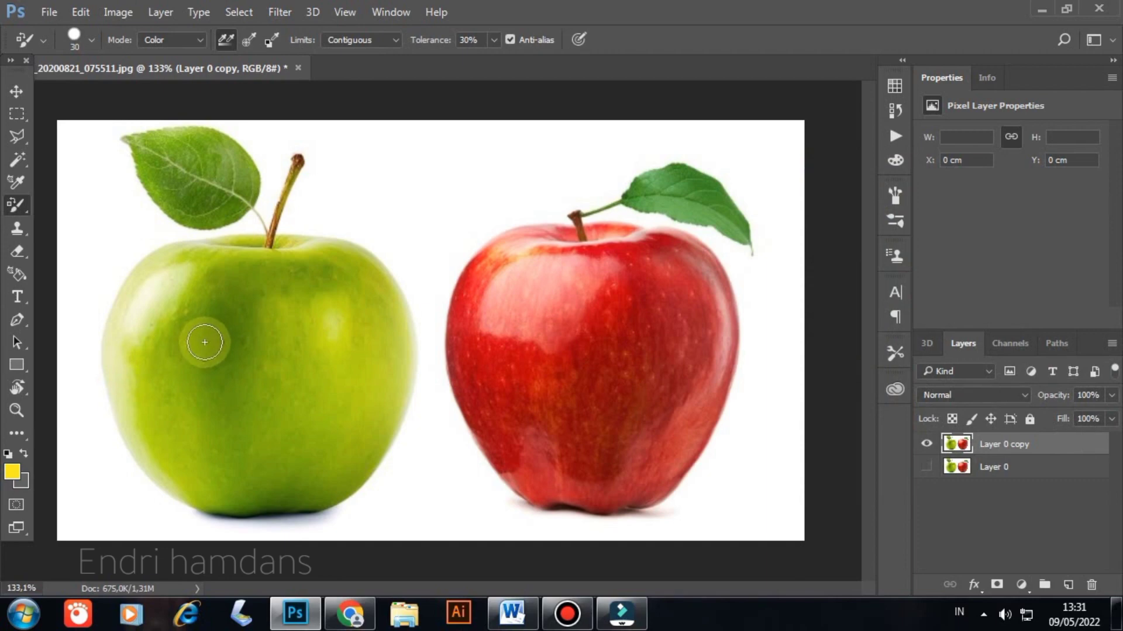
{"action": "mouse_move", "coordinate": [204, 342]}
{"action": "left_mouse_down"}
{"action": "mouse_move", "coordinate": [200, 324]}
{"action": "mouse_move", "coordinate": [189, 370]}
{"action": "left_mouse_up"}
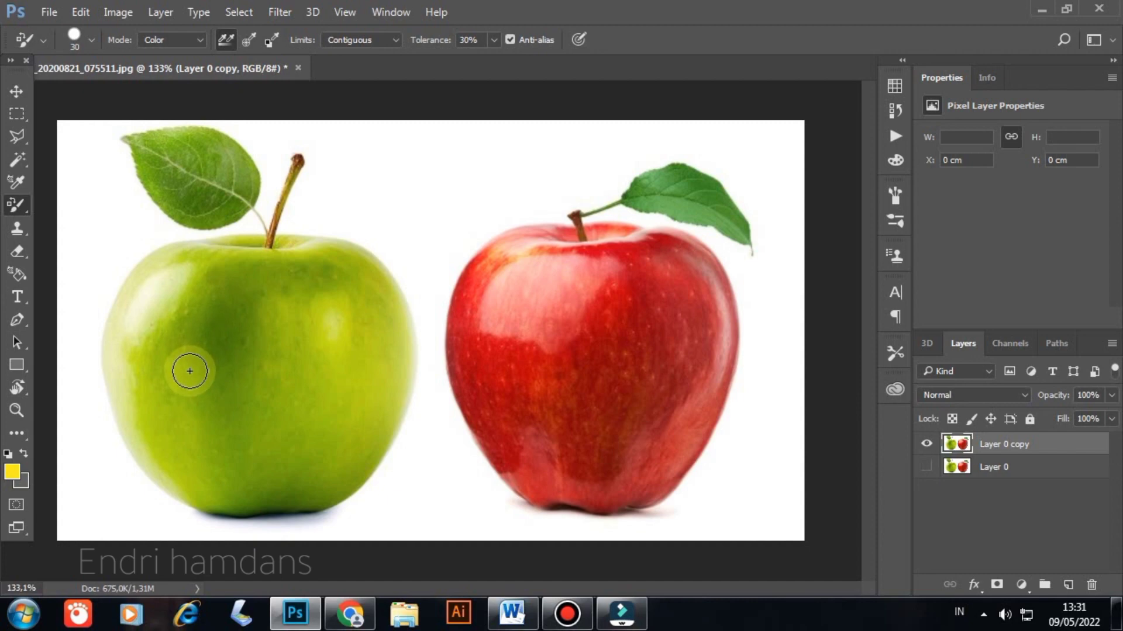
{"action": "left_click_drag", "start_coordinate": [190, 371], "coordinate": [185, 250]}
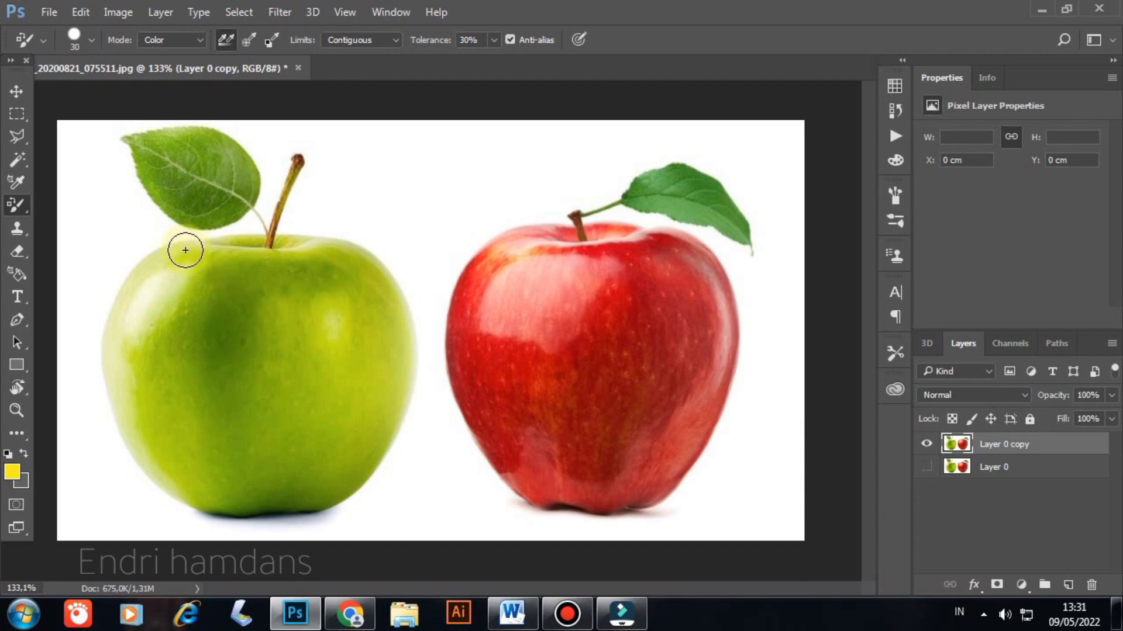
{"action": "mouse_move", "coordinate": [185, 251]}
{"action": "left_mouse_down"}
{"action": "mouse_move", "coordinate": [153, 267]}
{"action": "mouse_move", "coordinate": [243, 265]}
{"action": "mouse_move", "coordinate": [269, 245]}
{"action": "mouse_move", "coordinate": [269, 255]}
{"action": "mouse_move", "coordinate": [156, 266]}
{"action": "mouse_move", "coordinate": [106, 327]}
{"action": "mouse_move", "coordinate": [109, 390]}
{"action": "mouse_move", "coordinate": [137, 453]}
{"action": "mouse_move", "coordinate": [196, 504]}
{"action": "mouse_move", "coordinate": [150, 412]}
{"action": "mouse_move", "coordinate": [164, 451]}
{"action": "mouse_move", "coordinate": [146, 428]}
{"action": "mouse_move", "coordinate": [145, 444]}
{"action": "mouse_move", "coordinate": [130, 344]}
{"action": "mouse_move", "coordinate": [130, 384]}
{"action": "mouse_move", "coordinate": [127, 317]}
{"action": "mouse_move", "coordinate": [140, 289]}
{"action": "mouse_move", "coordinate": [144, 321]}
{"action": "mouse_move", "coordinate": [171, 269]}
{"action": "mouse_move", "coordinate": [131, 338]}
{"action": "mouse_move", "coordinate": [148, 304]}
{"action": "mouse_move", "coordinate": [132, 307]}
{"action": "mouse_move", "coordinate": [154, 268]}
{"action": "mouse_move", "coordinate": [134, 336]}
{"action": "mouse_move", "coordinate": [168, 290]}
{"action": "mouse_move", "coordinate": [157, 352]}
{"action": "mouse_move", "coordinate": [164, 322]}
{"action": "mouse_move", "coordinate": [191, 450]}
{"action": "left_mouse_up"}
{"action": "mouse_move", "coordinate": [206, 478]}
{"action": "left_mouse_down"}
{"action": "mouse_move", "coordinate": [222, 510]}
{"action": "mouse_move", "coordinate": [244, 510]}
{"action": "mouse_move", "coordinate": [335, 489]}
{"action": "mouse_move", "coordinate": [373, 446]}
{"action": "mouse_move", "coordinate": [404, 345]}
{"action": "mouse_move", "coordinate": [366, 256]}
{"action": "mouse_move", "coordinate": [383, 380]}
{"action": "mouse_move", "coordinate": [255, 493]}
{"action": "mouse_move", "coordinate": [199, 399]}
{"action": "mouse_move", "coordinate": [260, 435]}
{"action": "mouse_move", "coordinate": [326, 317]}
{"action": "mouse_move", "coordinate": [315, 351]}
{"action": "left_mouse_up"}
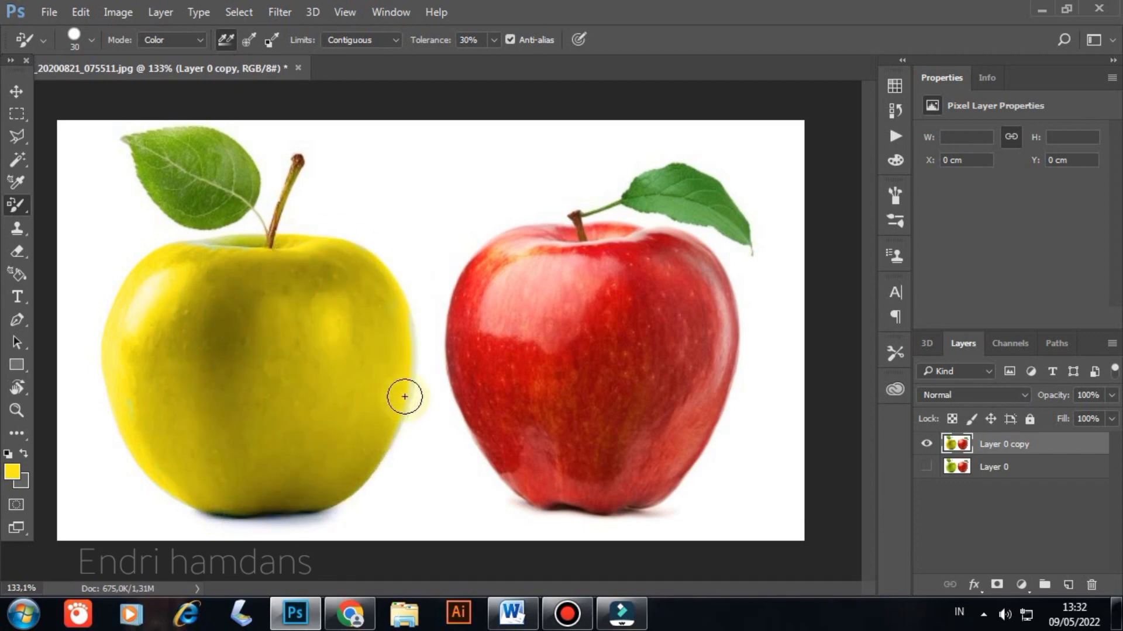
{"action": "scroll", "coordinate": [403, 387], "scroll_direction": "up", "scroll_amount": 3}
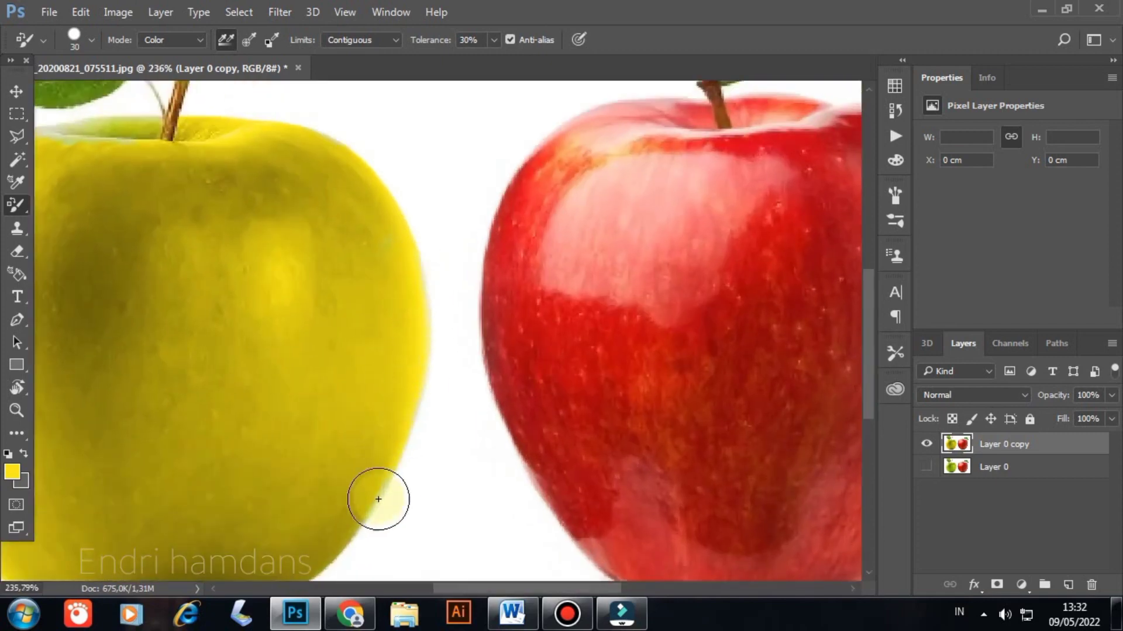
{"action": "scroll", "coordinate": [193, 279], "scroll_direction": "down", "scroll_amount": 4}
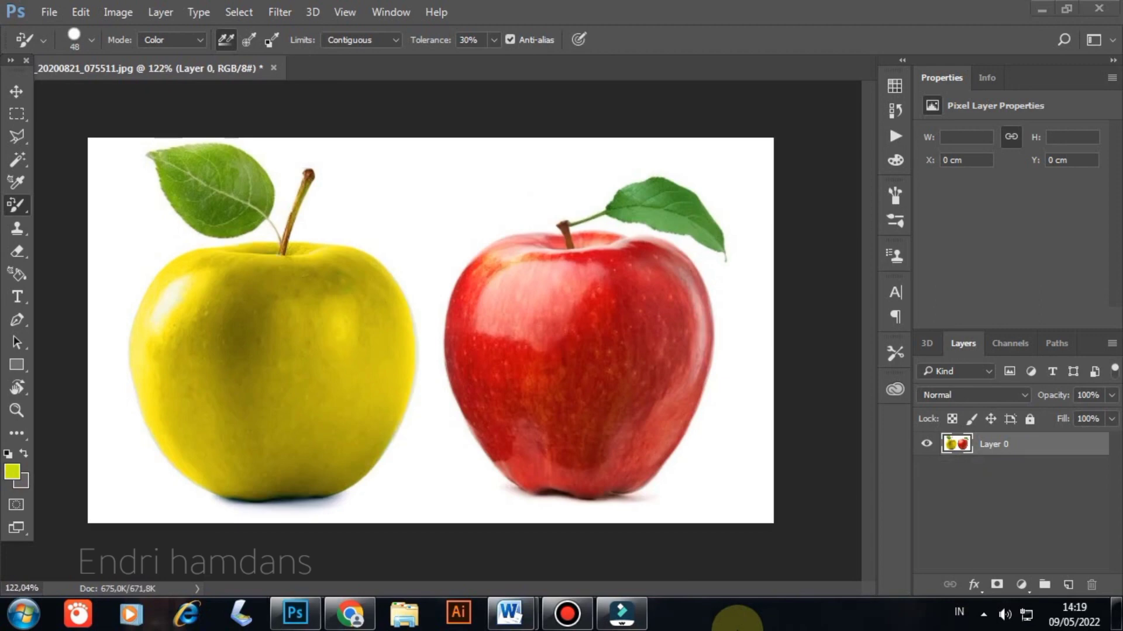
Try recoloring part of the red apple with sampling set to Once, and undo the stroke
{"action": "left_click", "coordinate": [248, 41]}
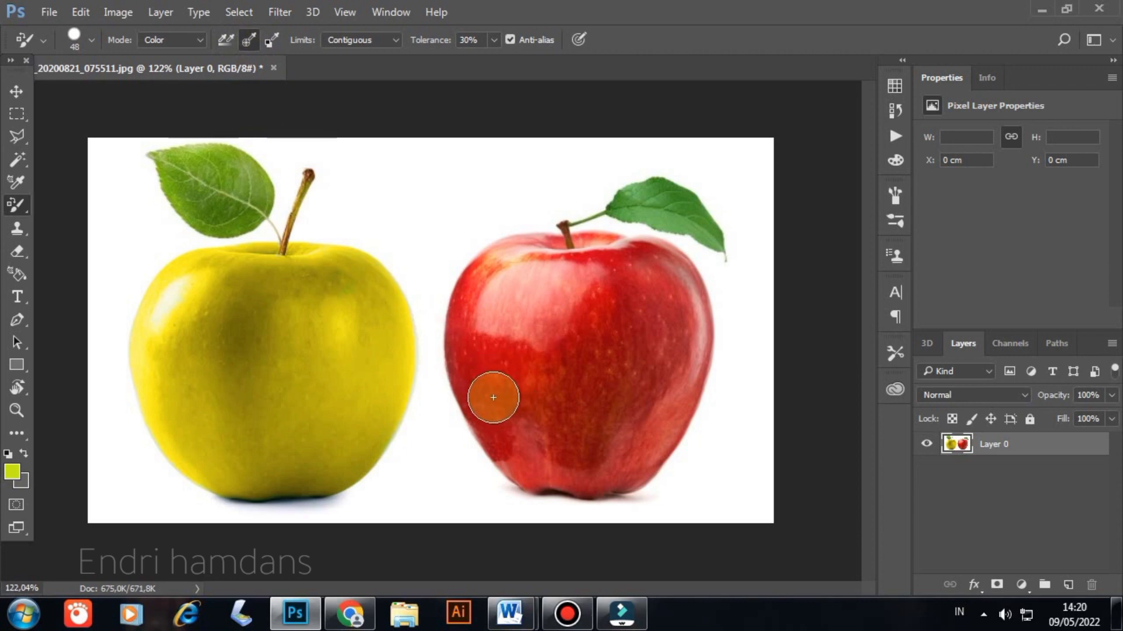
{"action": "mouse_move", "coordinate": [488, 389]}
{"action": "left_mouse_down"}
{"action": "mouse_move", "coordinate": [515, 367]}
{"action": "mouse_move", "coordinate": [515, 381]}
{"action": "mouse_move", "coordinate": [551, 358]}
{"action": "mouse_move", "coordinate": [584, 314]}
{"action": "mouse_move", "coordinate": [532, 300]}
{"action": "mouse_move", "coordinate": [542, 313]}
{"action": "mouse_move", "coordinate": [527, 293]}
{"action": "mouse_move", "coordinate": [522, 308]}
{"action": "mouse_move", "coordinate": [540, 287]}
{"action": "mouse_move", "coordinate": [557, 312]}
{"action": "mouse_move", "coordinate": [551, 330]}
{"action": "mouse_move", "coordinate": [578, 344]}
{"action": "mouse_move", "coordinate": [550, 383]}
{"action": "mouse_move", "coordinate": [550, 417]}
{"action": "mouse_move", "coordinate": [559, 377]}
{"action": "mouse_move", "coordinate": [522, 424]}
{"action": "mouse_move", "coordinate": [510, 402]}
{"action": "mouse_move", "coordinate": [512, 425]}
{"action": "mouse_move", "coordinate": [503, 409]}
{"action": "mouse_move", "coordinate": [512, 445]}
{"action": "mouse_move", "coordinate": [523, 439]}
{"action": "mouse_move", "coordinate": [482, 399]}
{"action": "mouse_move", "coordinate": [521, 373]}
{"action": "left_mouse_up"}
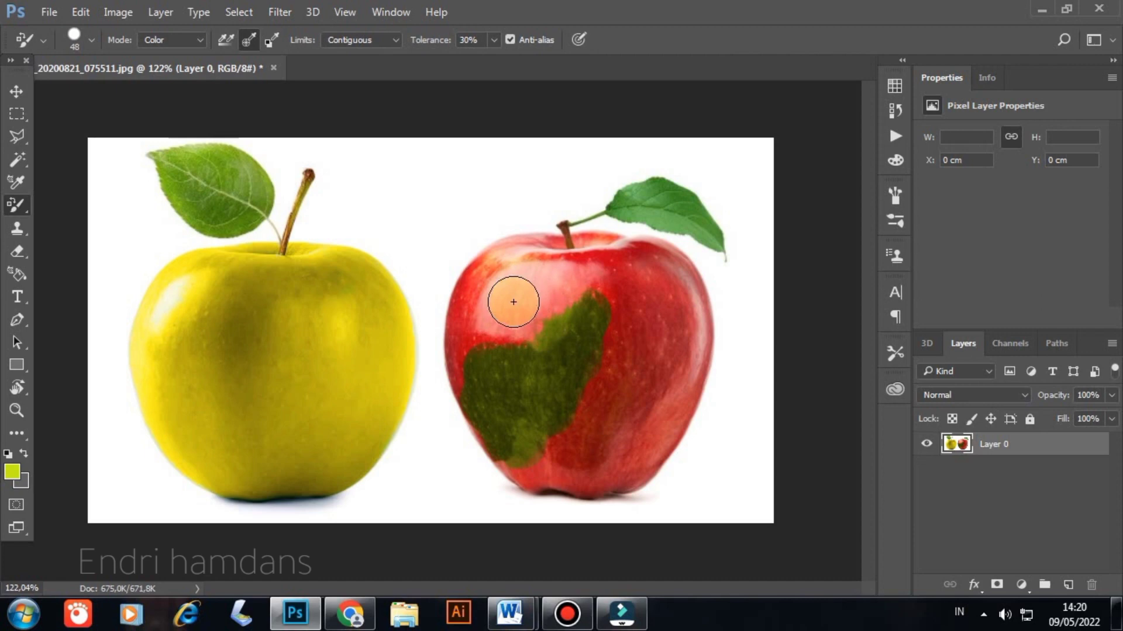
{"action": "key", "text": "ctrl+z"}
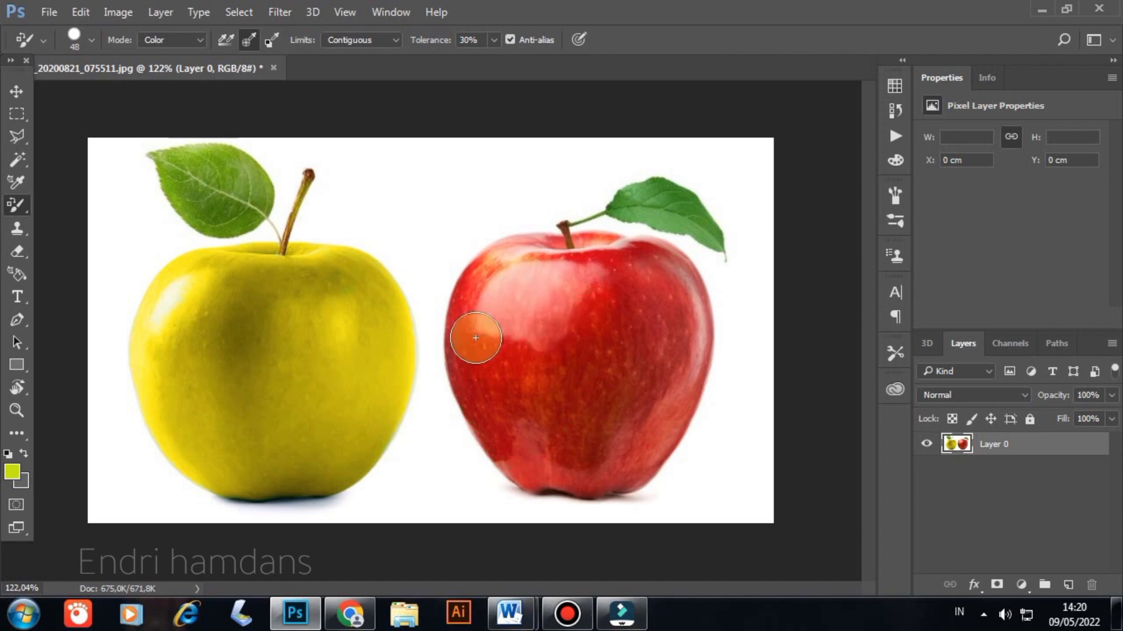
Switch sampling to Background Swatch and set the background color to red a20307, picked from the red apple
{"action": "left_click", "coordinate": [269, 44]}
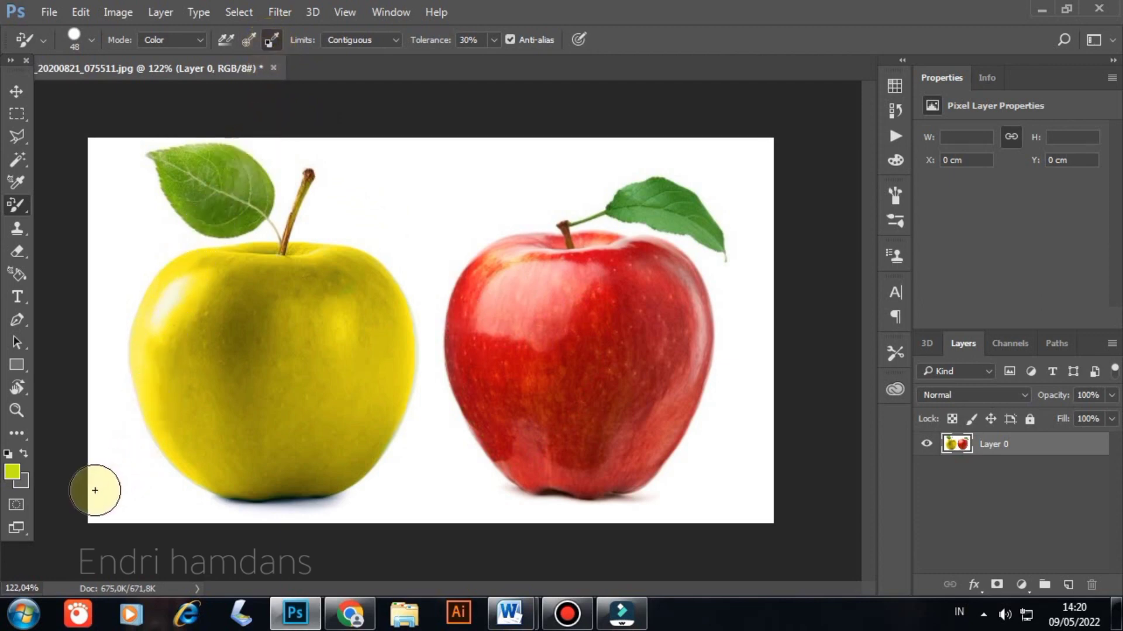
{"action": "left_click", "coordinate": [26, 483]}
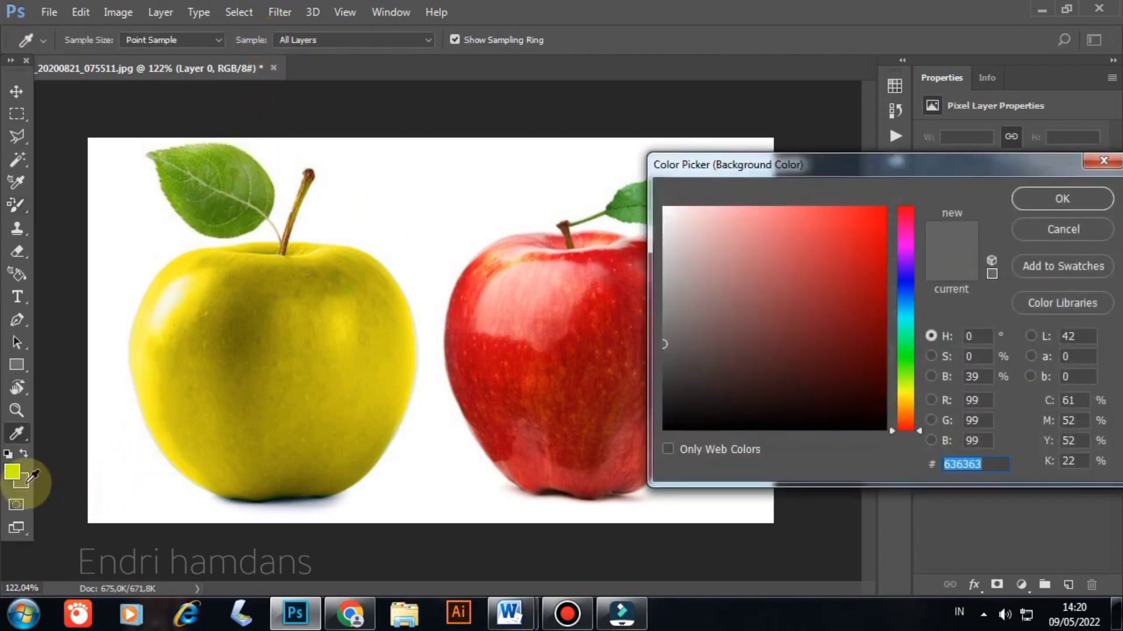
{"action": "left_click", "coordinate": [504, 390]}
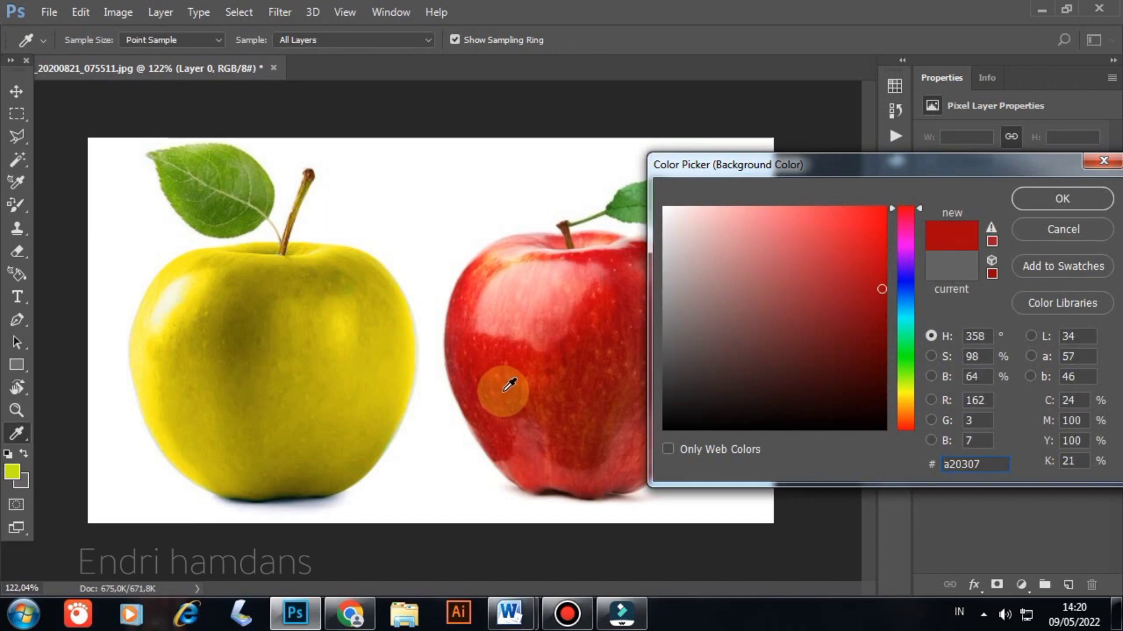
{"action": "left_click", "coordinate": [1078, 203]}
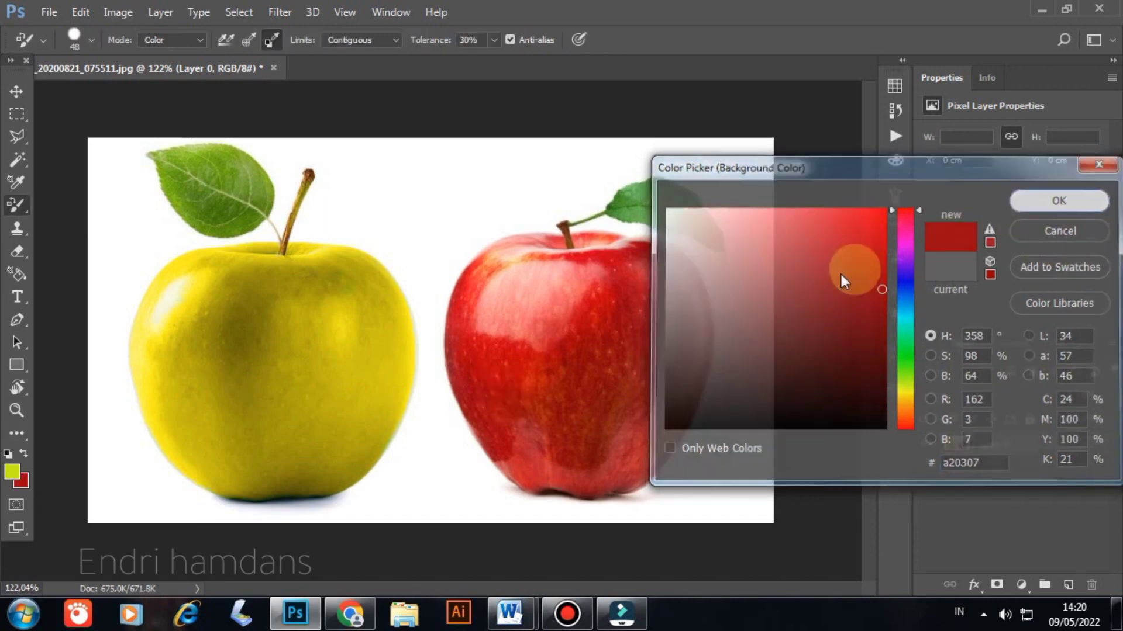
Set the foreground color to magenta e706c5 and paint across the red apple with the Color Replacement Tool
{"action": "left_click", "coordinate": [12, 473]}
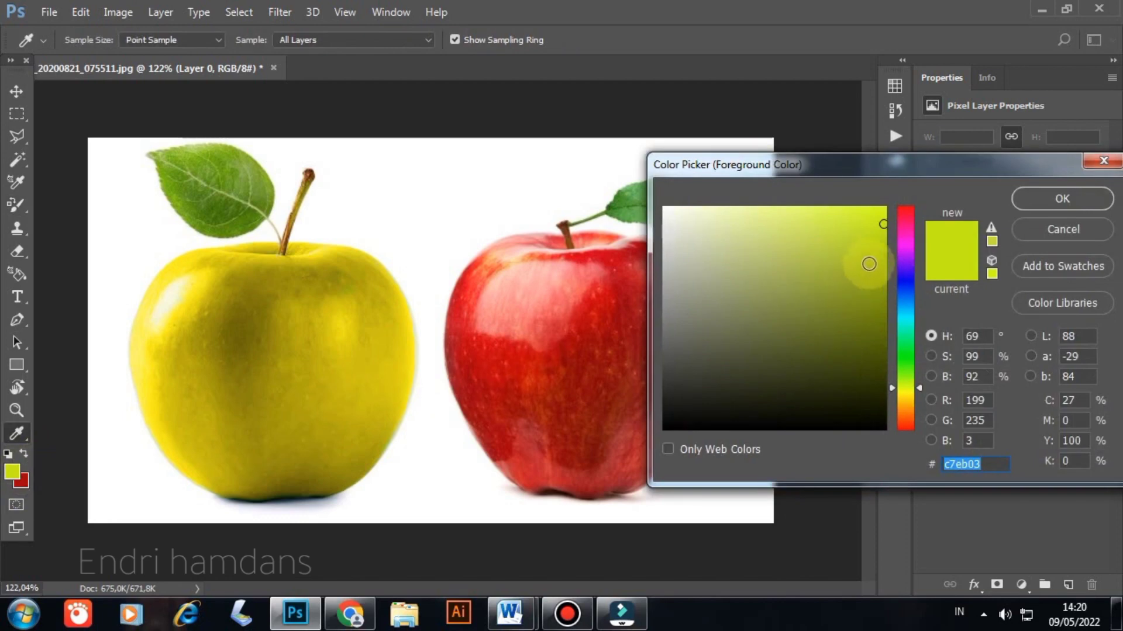
{"action": "left_click", "coordinate": [906, 239]}
{"action": "left_click", "coordinate": [880, 228]}
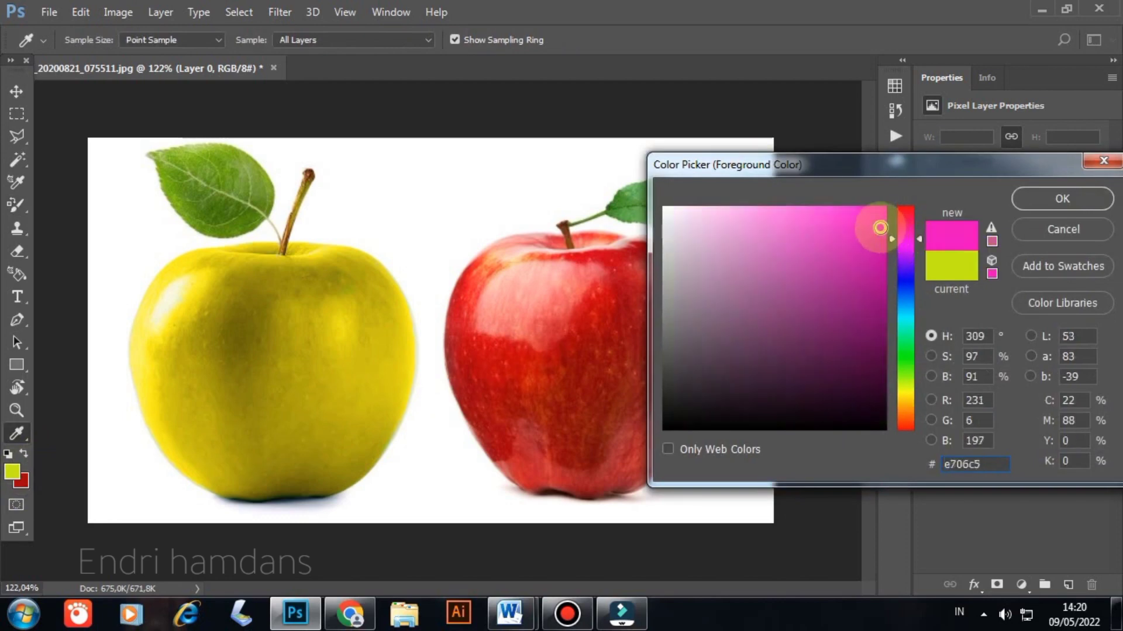
{"action": "left_click", "coordinate": [1065, 198]}
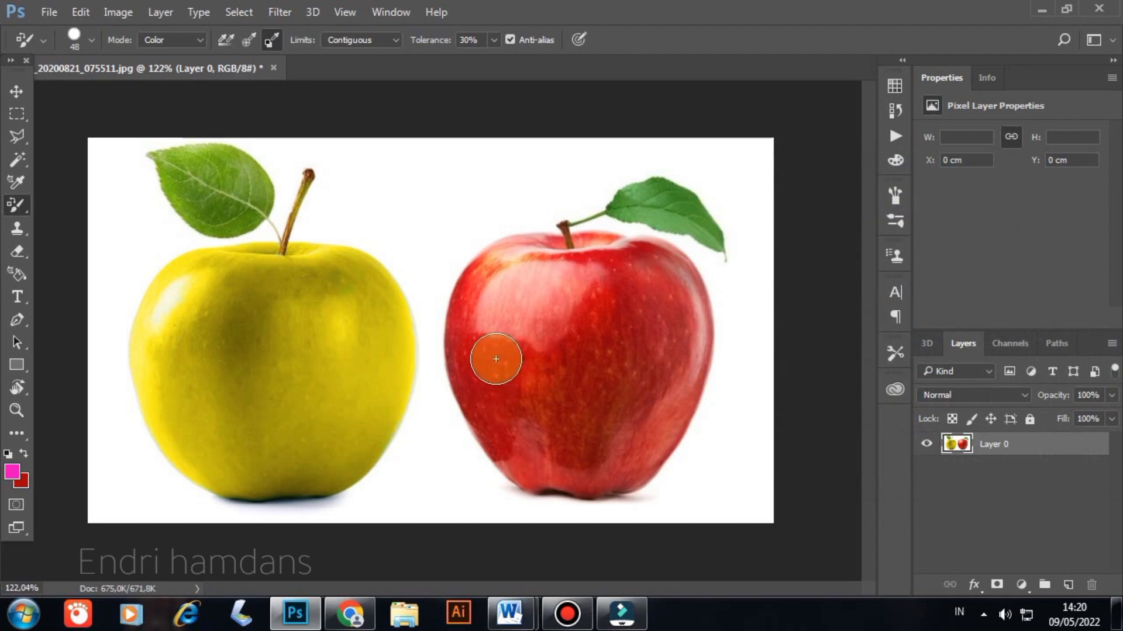
{"action": "mouse_move", "coordinate": [496, 359]}
{"action": "left_mouse_down"}
{"action": "mouse_move", "coordinate": [526, 459]}
{"action": "mouse_move", "coordinate": [494, 364]}
{"action": "mouse_move", "coordinate": [505, 399]}
{"action": "mouse_move", "coordinate": [472, 340]}
{"action": "mouse_move", "coordinate": [499, 433]}
{"action": "mouse_move", "coordinate": [490, 463]}
{"action": "mouse_move", "coordinate": [433, 325]}
{"action": "mouse_move", "coordinate": [446, 260]}
{"action": "mouse_move", "coordinate": [508, 252]}
{"action": "mouse_move", "coordinate": [560, 346]}
{"action": "mouse_move", "coordinate": [566, 392]}
{"action": "mouse_move", "coordinate": [614, 386]}
{"action": "mouse_move", "coordinate": [658, 361]}
{"action": "mouse_move", "coordinate": [600, 368]}
{"action": "mouse_move", "coordinate": [561, 398]}
{"action": "mouse_move", "coordinate": [558, 437]}
{"action": "mouse_move", "coordinate": [749, 365]}
{"action": "mouse_move", "coordinate": [674, 415]}
{"action": "mouse_move", "coordinate": [763, 397]}
{"action": "mouse_move", "coordinate": [563, 502]}
{"action": "mouse_move", "coordinate": [686, 394]}
{"action": "mouse_move", "coordinate": [715, 312]}
{"action": "mouse_move", "coordinate": [631, 377]}
{"action": "mouse_move", "coordinate": [596, 428]}
{"action": "mouse_move", "coordinate": [541, 418]}
{"action": "mouse_move", "coordinate": [523, 463]}
{"action": "mouse_move", "coordinate": [493, 463]}
{"action": "mouse_move", "coordinate": [533, 351]}
{"action": "mouse_move", "coordinate": [644, 372]}
{"action": "mouse_move", "coordinate": [685, 363]}
{"action": "mouse_move", "coordinate": [633, 432]}
{"action": "mouse_move", "coordinate": [638, 477]}
{"action": "mouse_move", "coordinate": [707, 381]}
{"action": "left_mouse_up"}
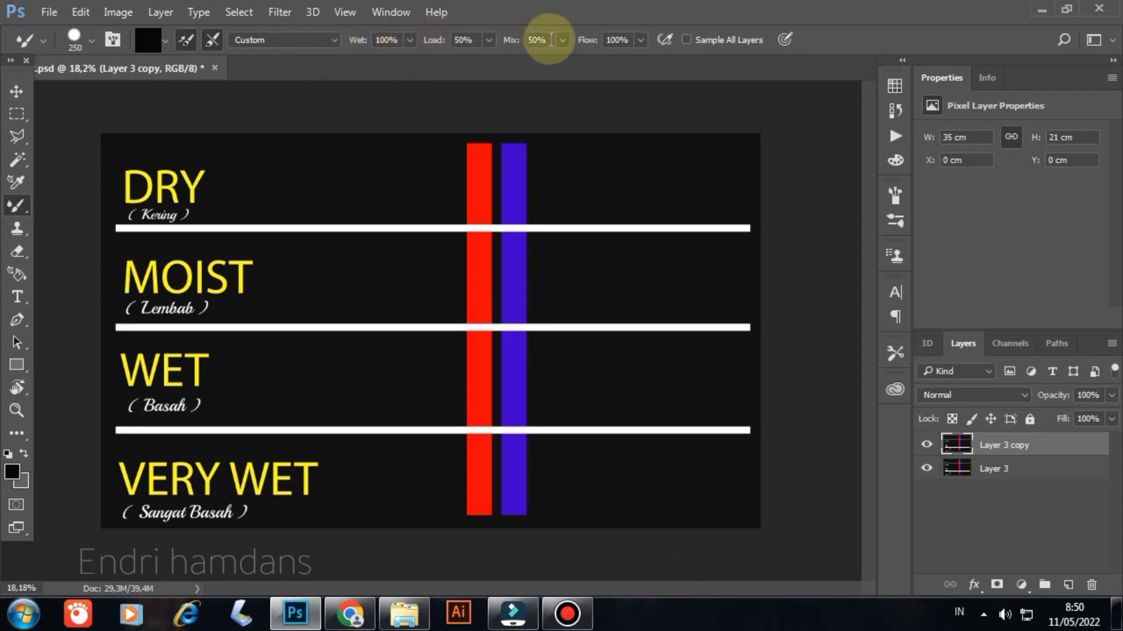
Apply the Dry and Moist Mixer Brush presets in turn to compare their Wet, Load, Mix and Flow values
{"action": "left_click", "coordinate": [334, 41]}
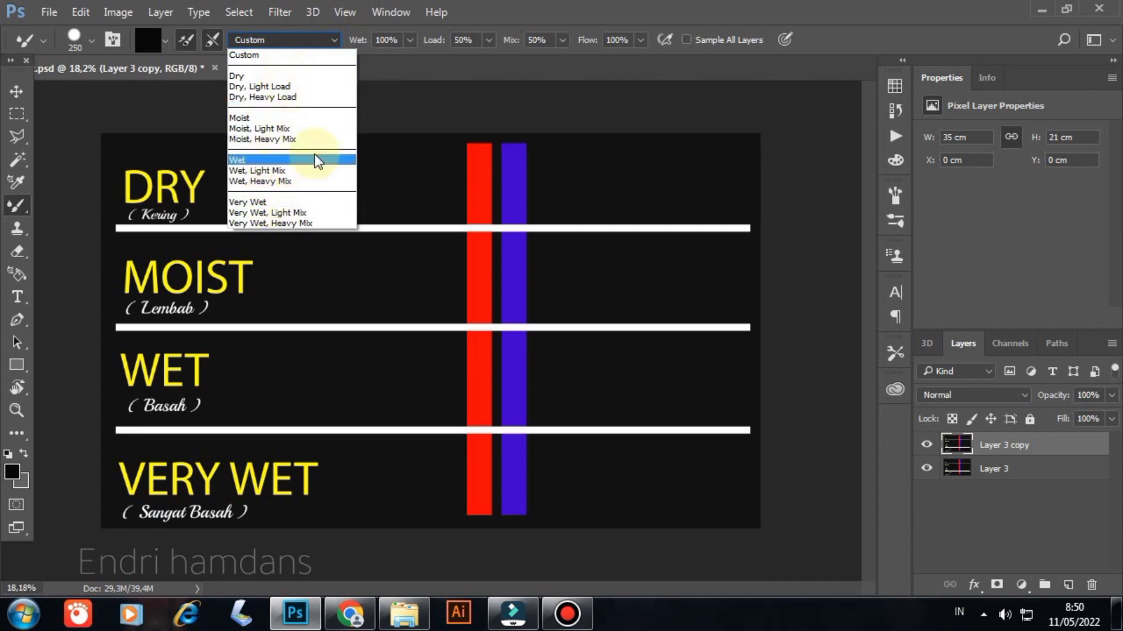
{"action": "left_click", "coordinate": [323, 76]}
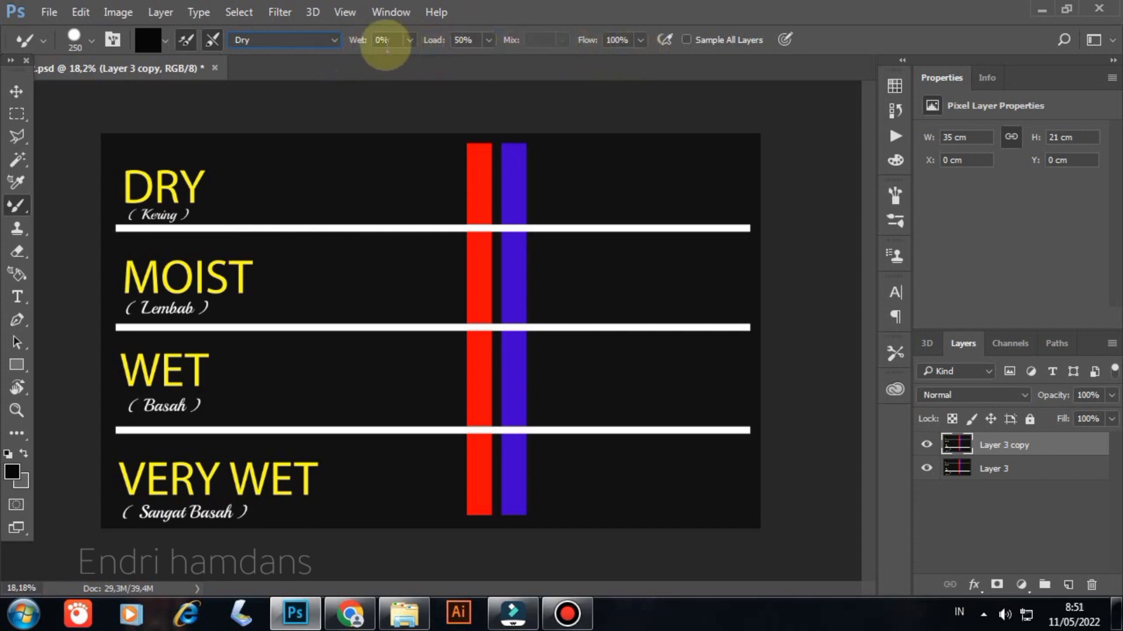
{"action": "left_click", "coordinate": [331, 40]}
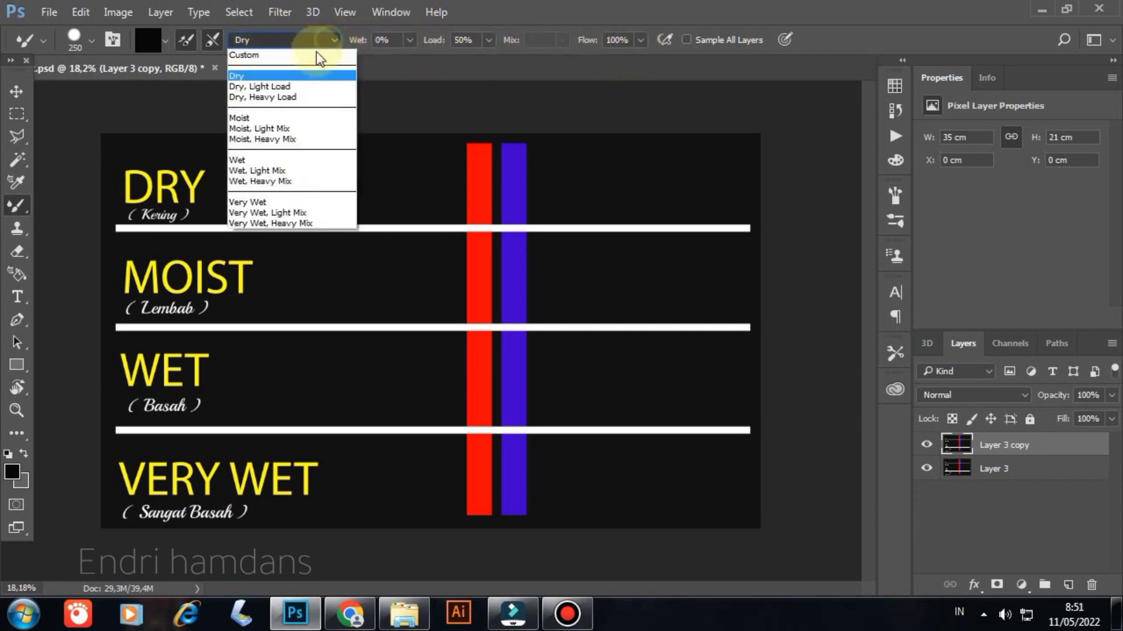
{"action": "left_click", "coordinate": [279, 113]}
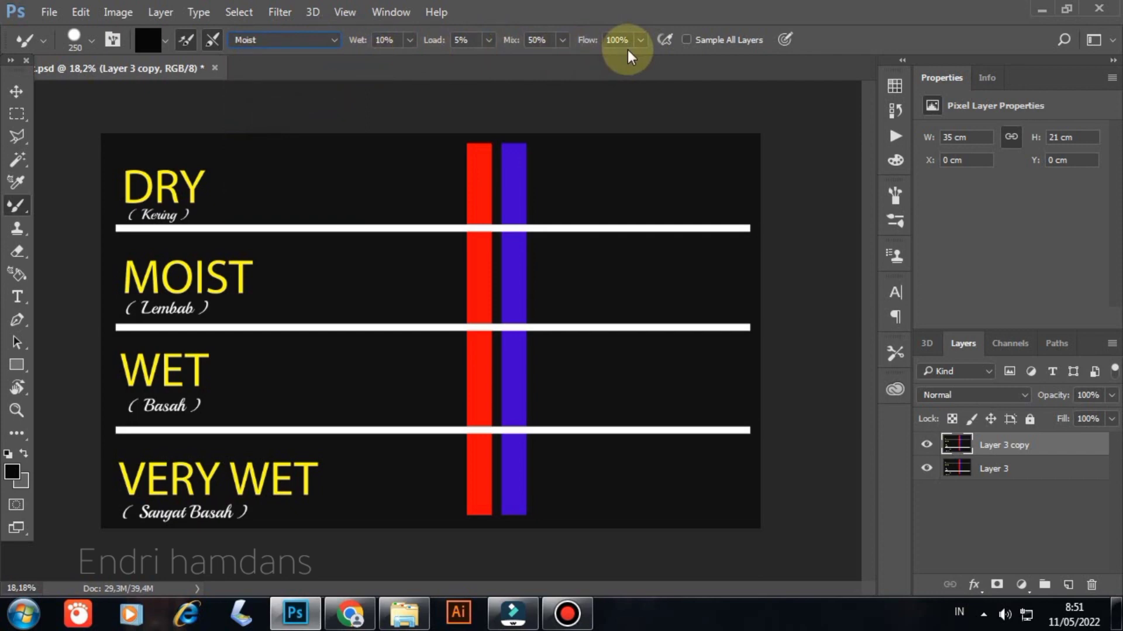
Choose the Dry Mixer Brush preset and paint a horizontal black stroke across the red and blue bars in the DRY row
{"action": "left_click", "coordinate": [335, 41]}
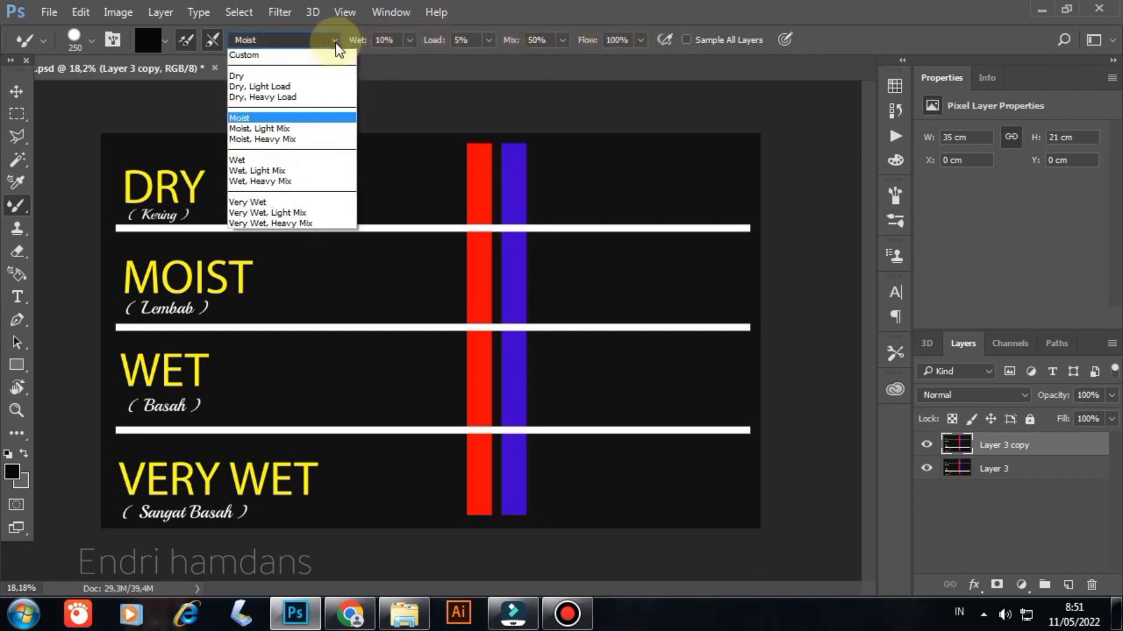
{"action": "left_click", "coordinate": [272, 77]}
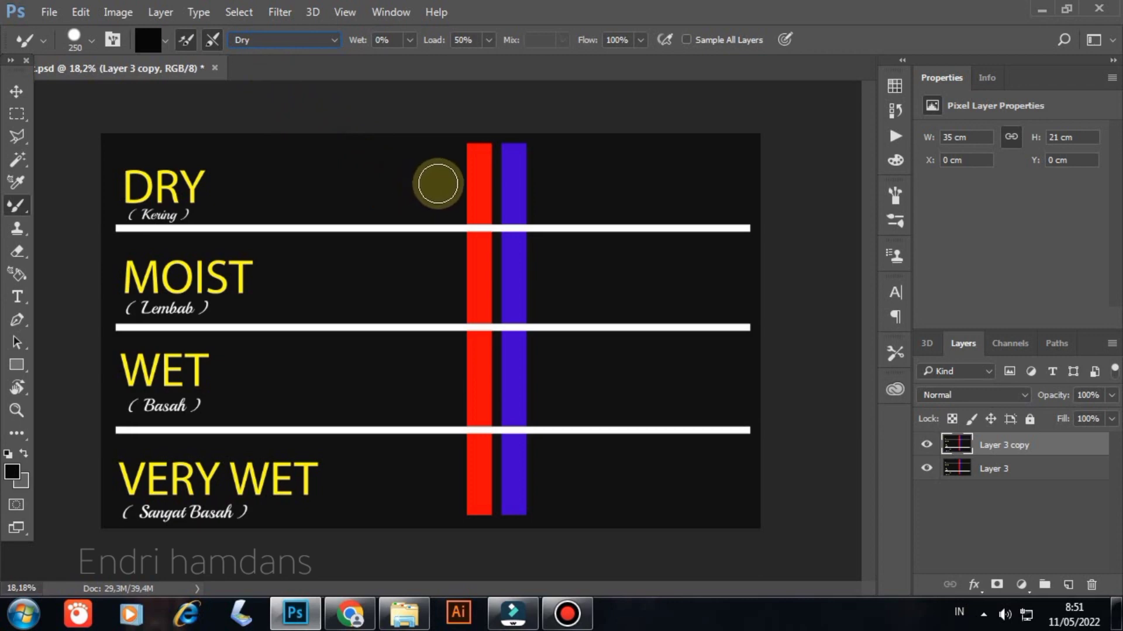
{"action": "left_click_drag", "start_coordinate": [433, 183], "coordinate": [667, 195]}
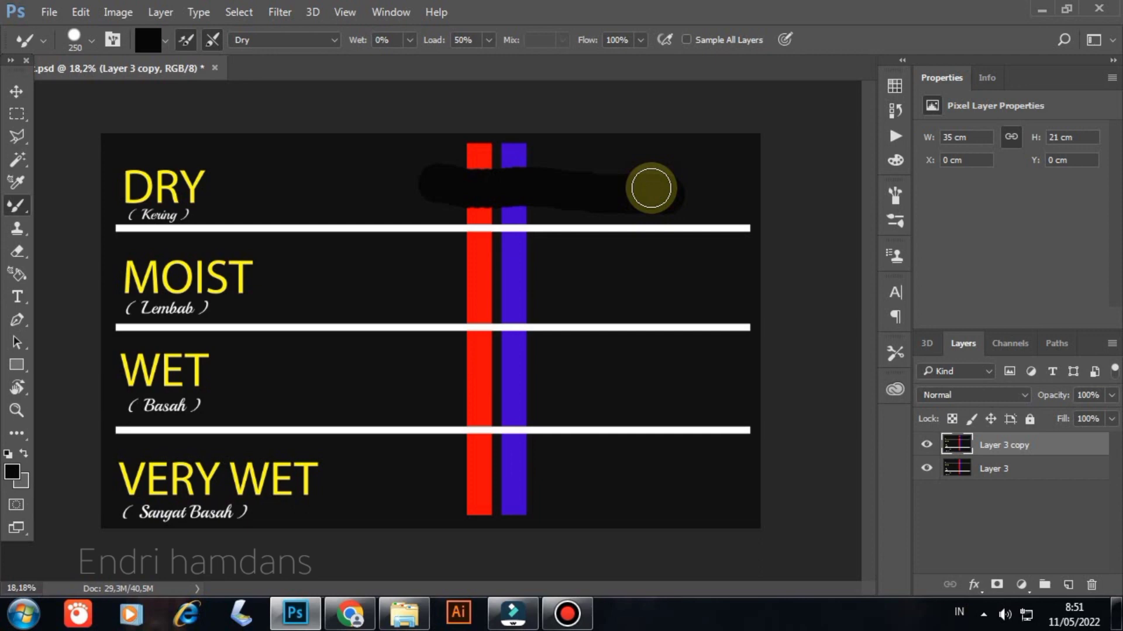
Choose the Moist preset and paint a horizontal stroke across the red and blue bars in the MOIST row
{"action": "left_click", "coordinate": [321, 43]}
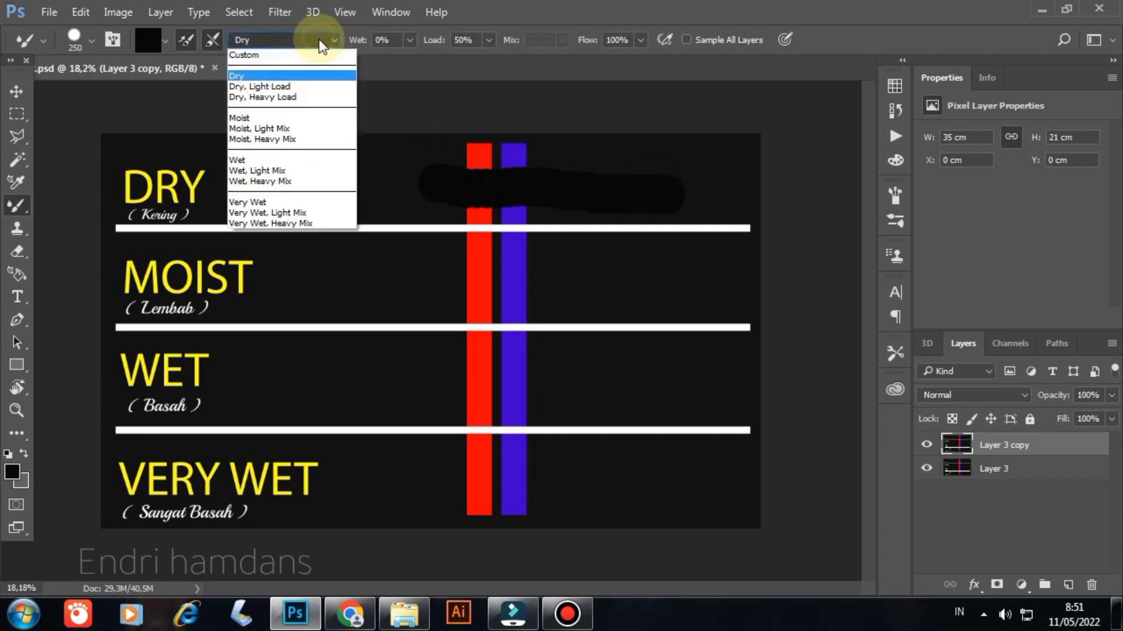
{"action": "left_click", "coordinate": [291, 119]}
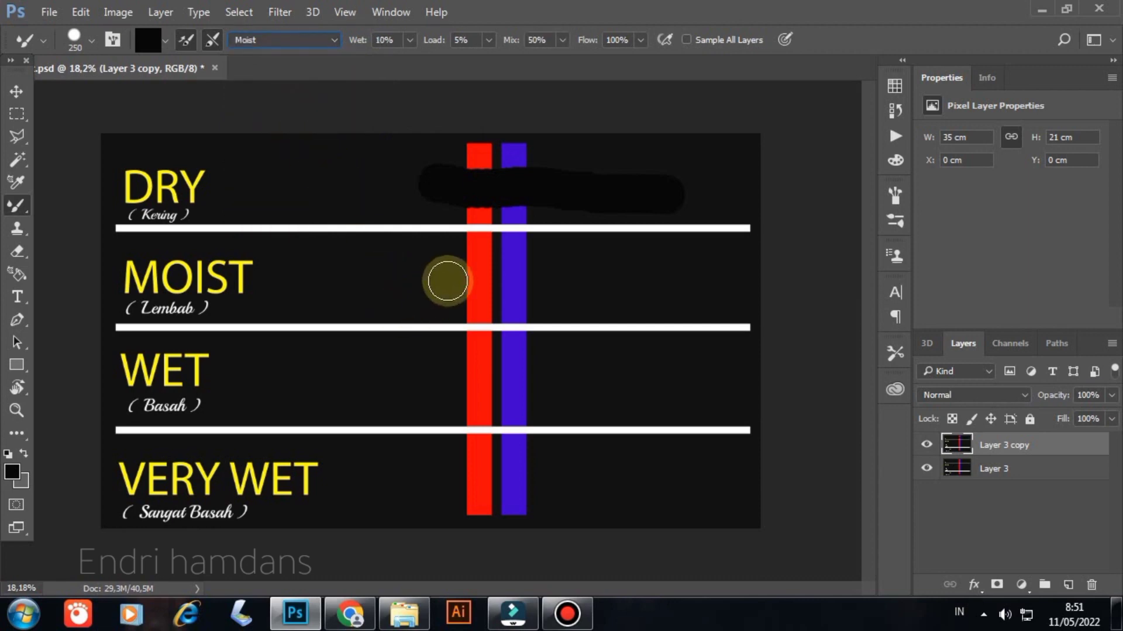
{"action": "left_click_drag", "start_coordinate": [448, 281], "coordinate": [617, 282]}
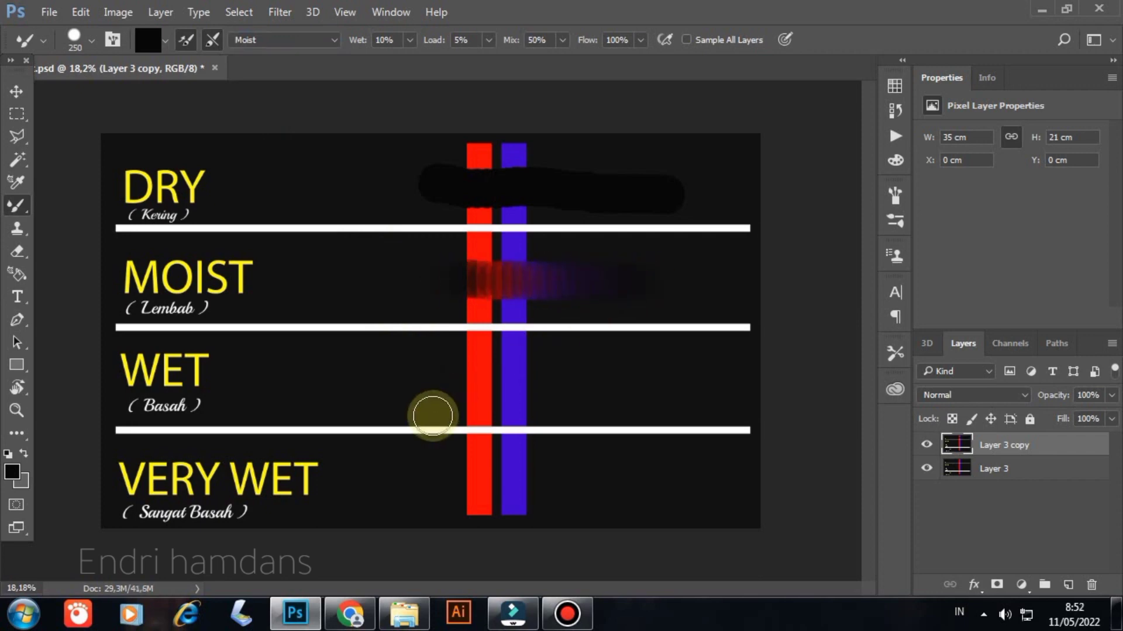
Choose the Wet preset and paint a horizontal stroke across the red and blue bars in the WET row
{"action": "left_click", "coordinate": [327, 41]}
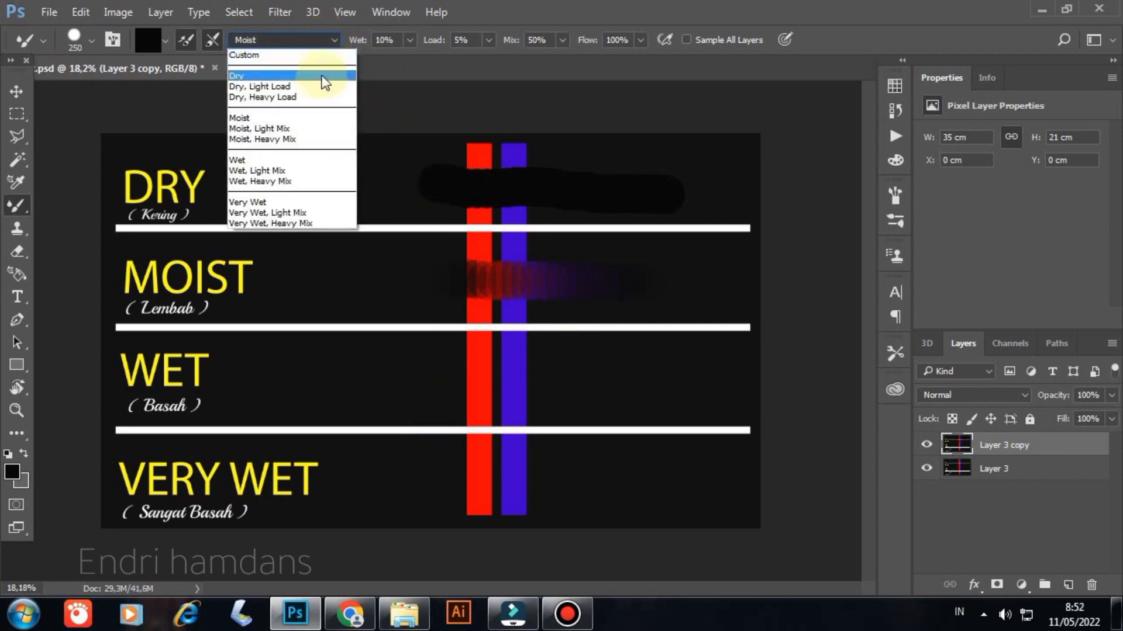
{"action": "left_click", "coordinate": [292, 161]}
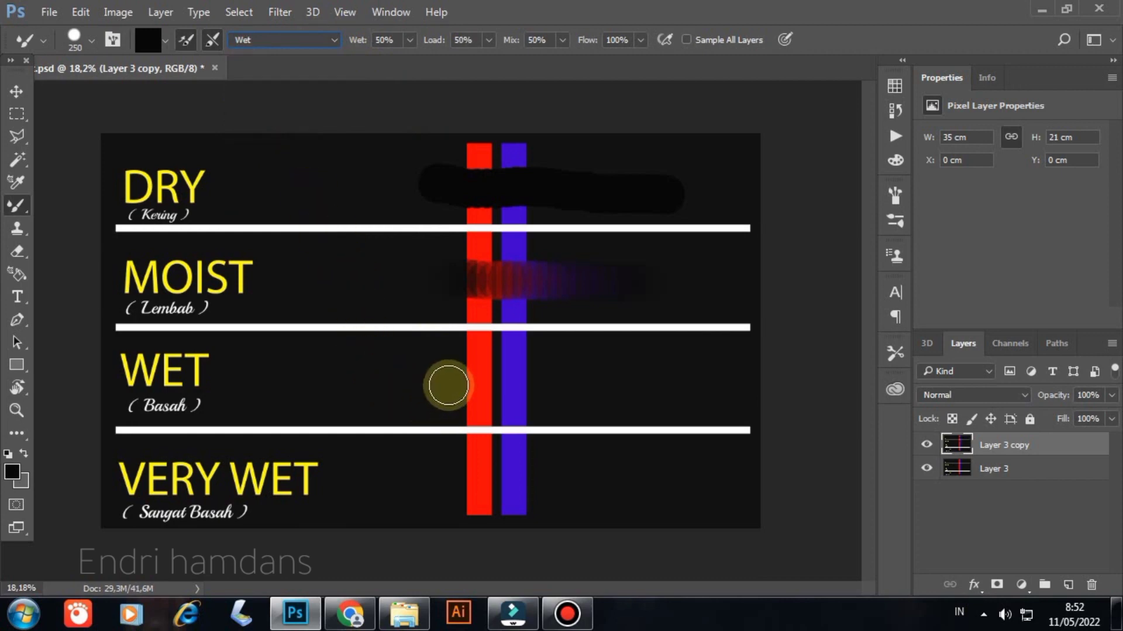
{"action": "left_click_drag", "start_coordinate": [447, 384], "coordinate": [724, 394]}
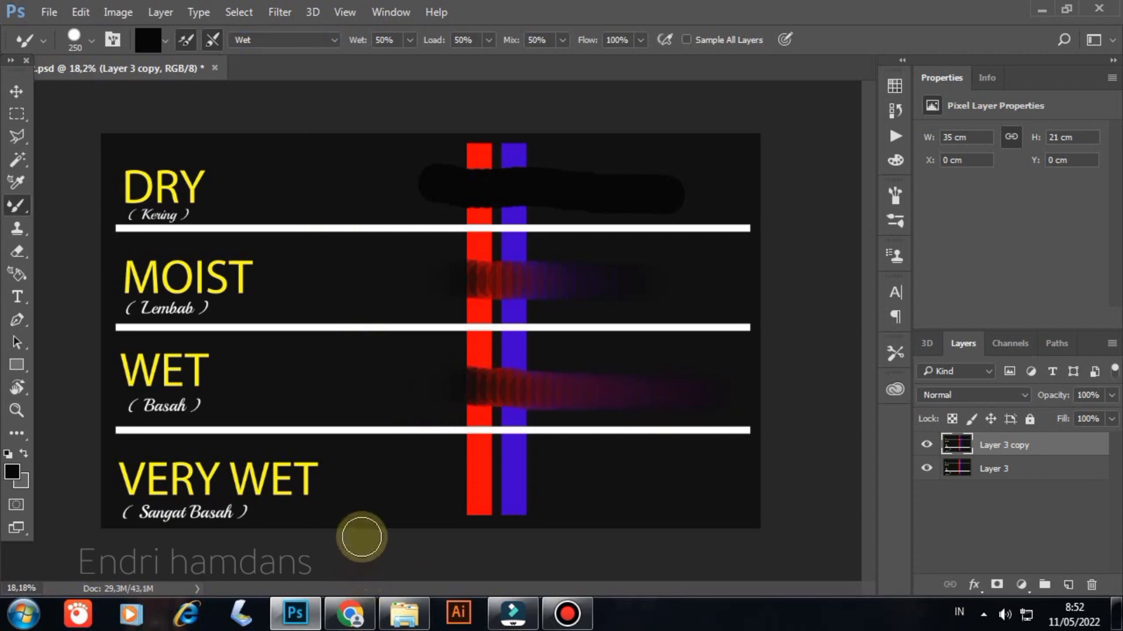
Choose the Very Wet preset and paint a horizontal stroke across the red and blue bars in the VERY WET row
{"action": "left_click", "coordinate": [322, 42]}
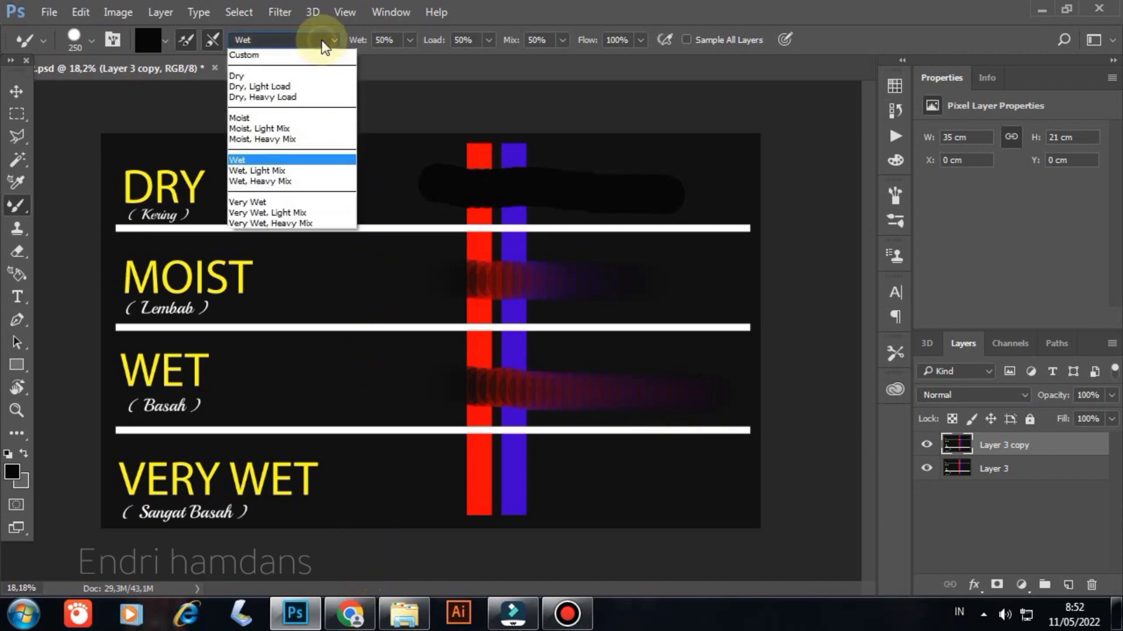
{"action": "left_click", "coordinate": [283, 204]}
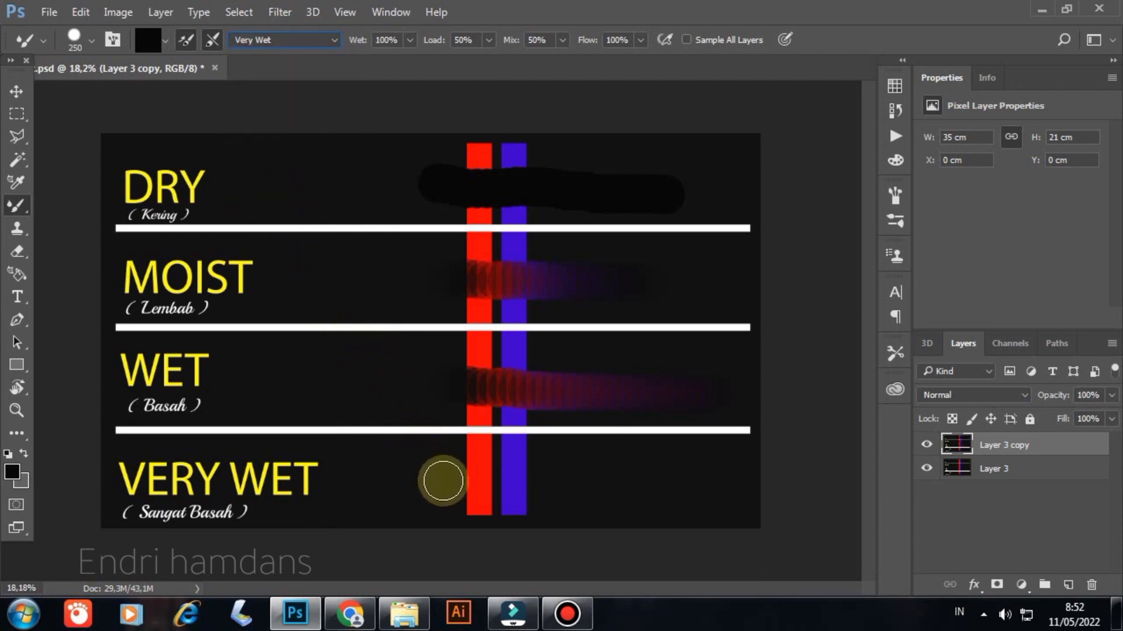
{"action": "left_click_drag", "start_coordinate": [442, 482], "coordinate": [902, 483]}
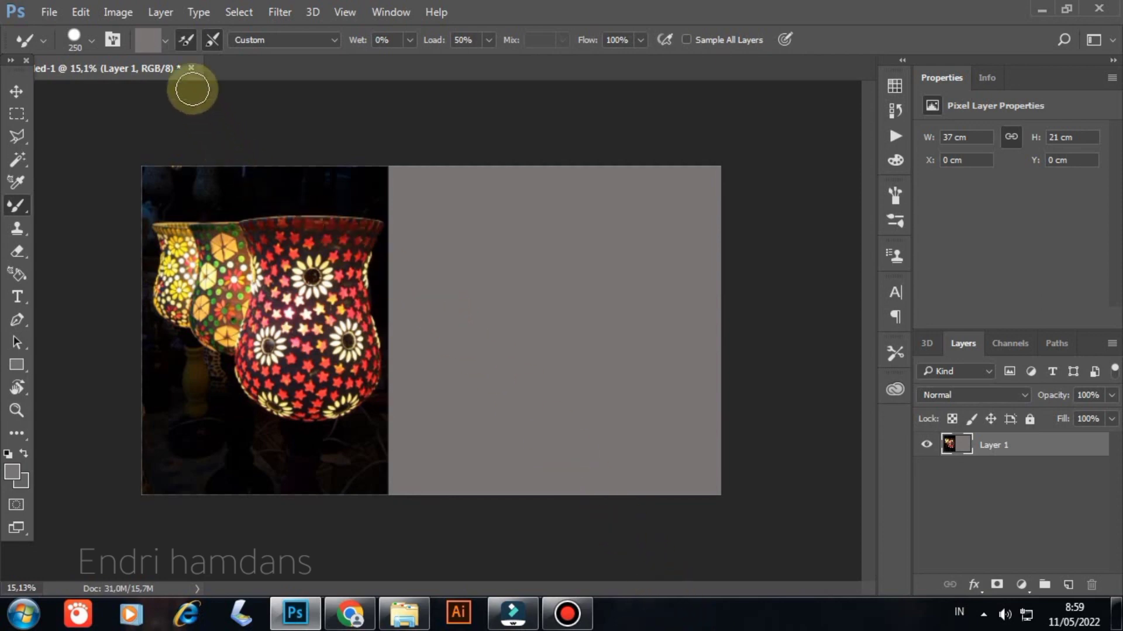
Turn off Load Solid Colors Only and load the Mixer Brush with the pattern sampled from the green middle lamp
{"action": "left_click", "coordinate": [166, 41]}
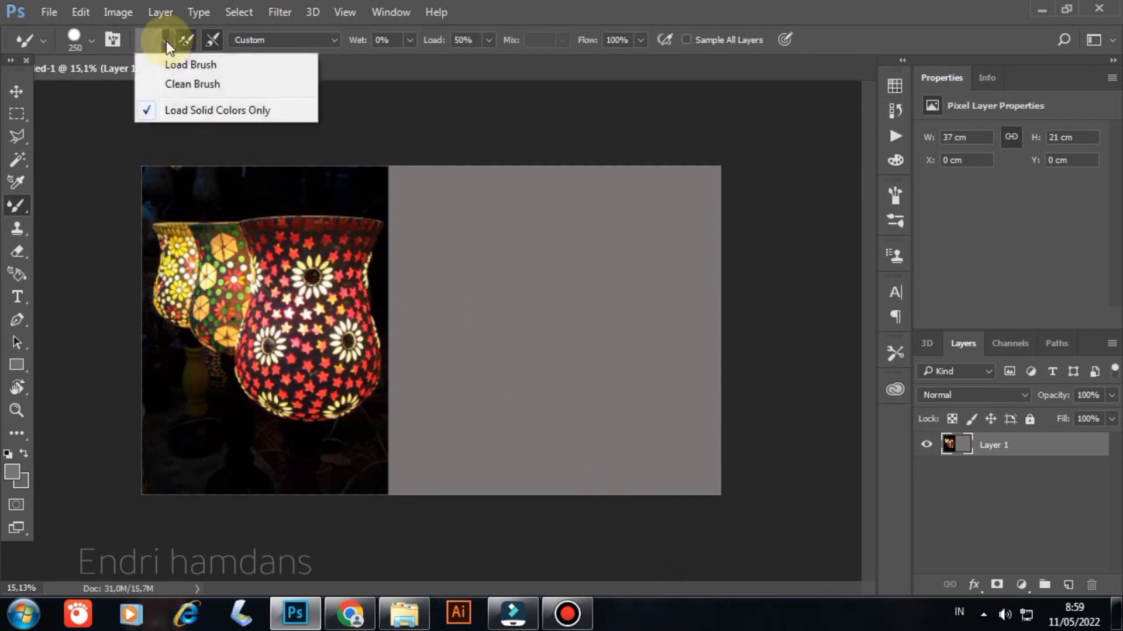
{"action": "left_click", "coordinate": [146, 111]}
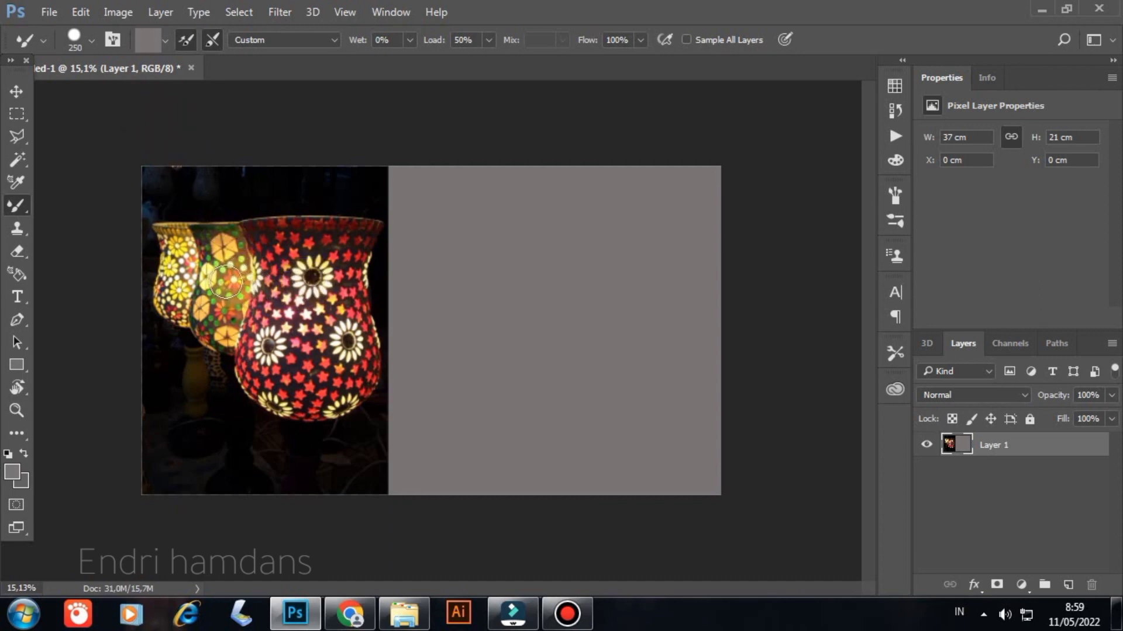
{"action": "key", "text": "alt"}
{"action": "left_click_drag", "start_coordinate": [315, 278], "coordinate": [417, 261]}
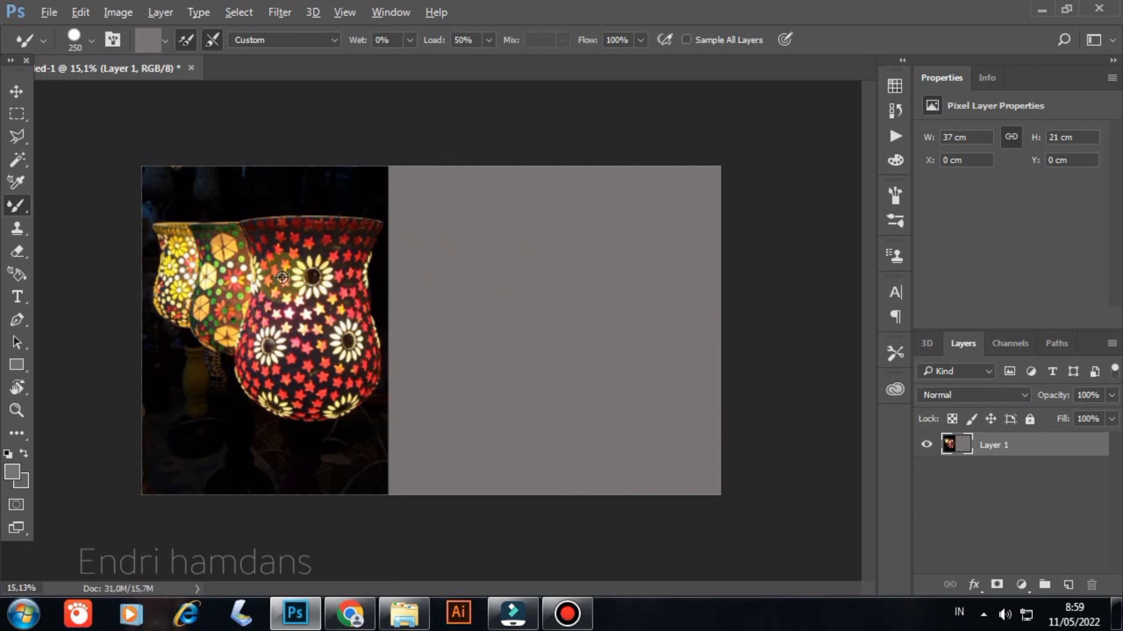
{"action": "left_click", "coordinate": [231, 278], "text": "alt"}
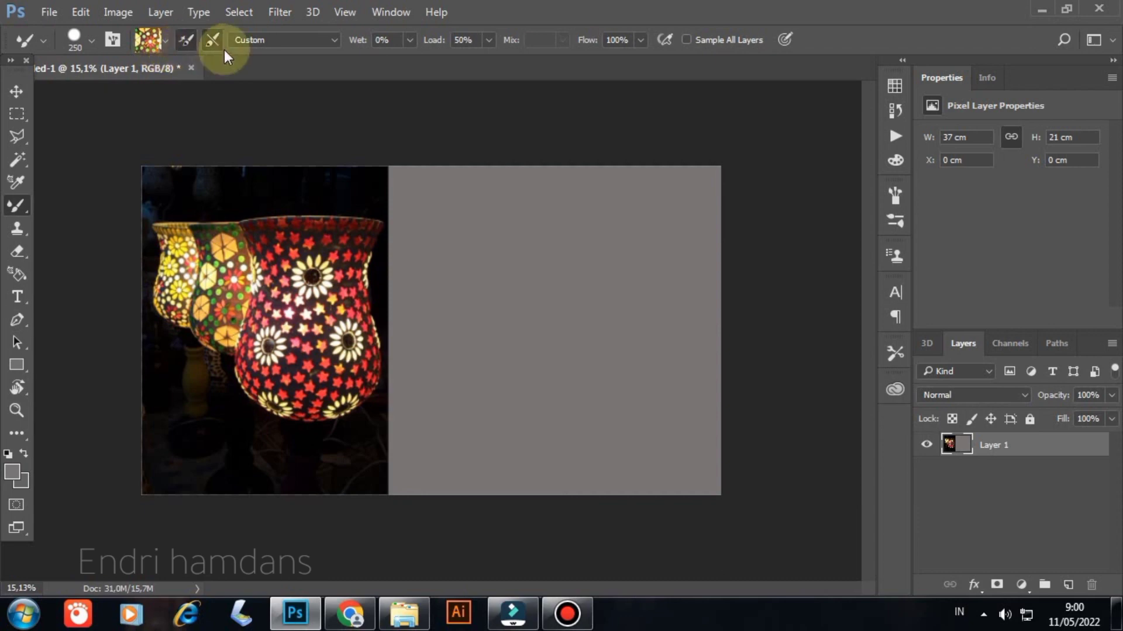
Keep the Custom brush preset and paint a single dab and a winding patterned stroke on the upper grey area
{"action": "left_click", "coordinate": [332, 40]}
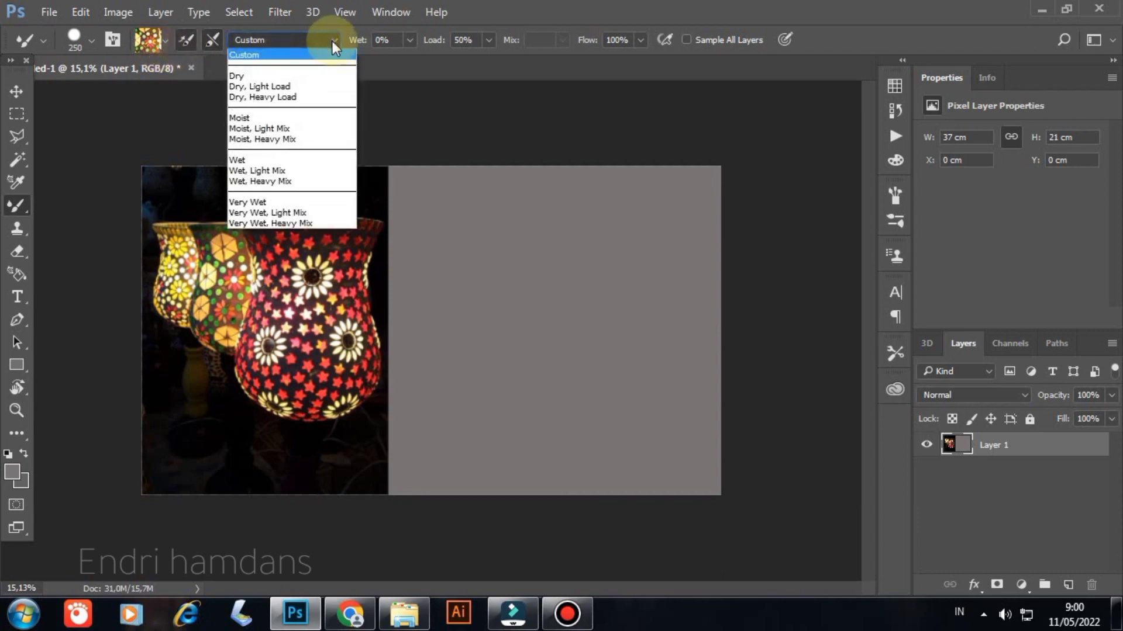
{"action": "left_click", "coordinate": [297, 55]}
{"action": "left_click", "coordinate": [449, 217]}
{"action": "mouse_move", "coordinate": [502, 215]}
{"action": "left_mouse_down"}
{"action": "mouse_move", "coordinate": [515, 245]}
{"action": "mouse_move", "coordinate": [442, 312]}
{"action": "mouse_move", "coordinate": [470, 269]}
{"action": "mouse_move", "coordinate": [647, 266]}
{"action": "mouse_move", "coordinate": [648, 302]}
{"action": "left_mouse_up"}
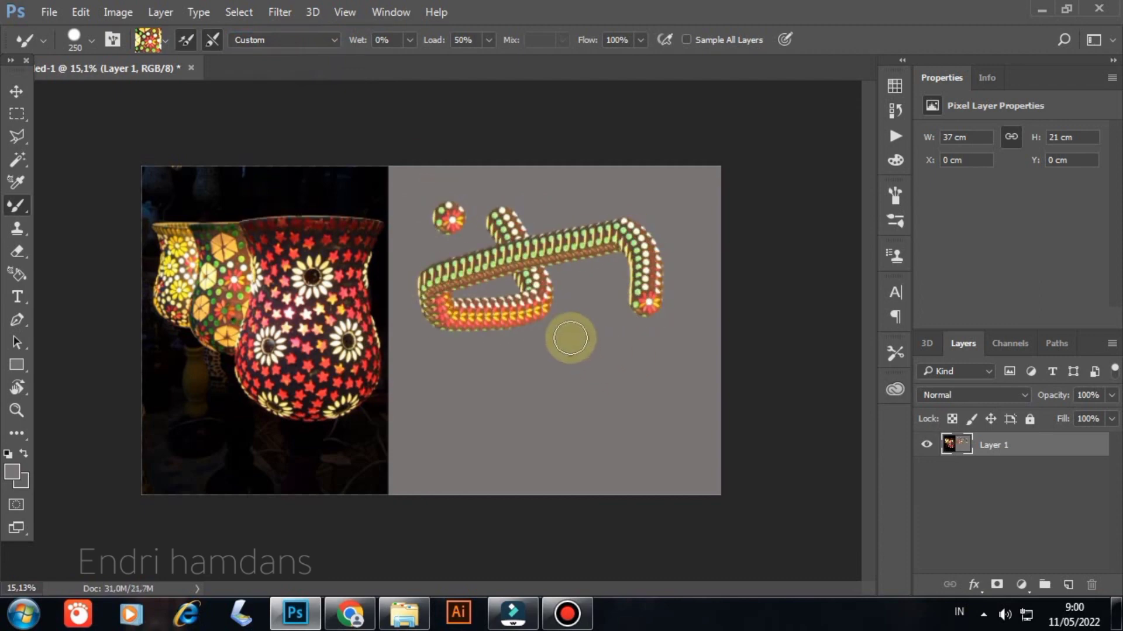
Set the brush tip spacing to 133% and paint a short stroke of separate dabs on the lower grey area
{"action": "left_click", "coordinate": [112, 45]}
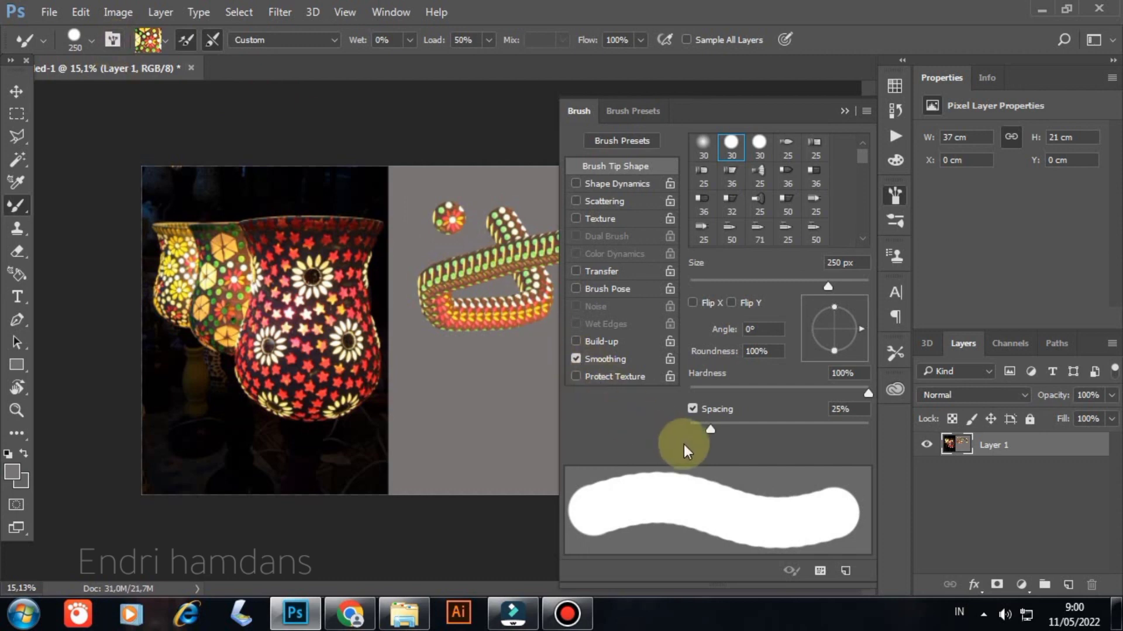
{"action": "left_click_drag", "start_coordinate": [711, 429], "coordinate": [794, 429]}
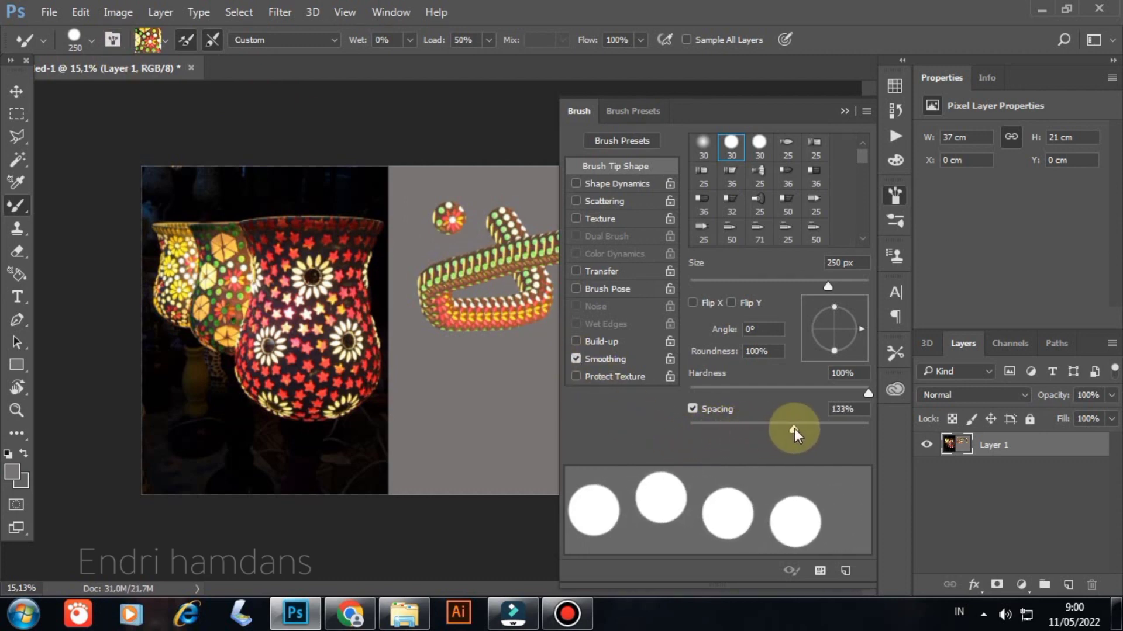
{"action": "mouse_move", "coordinate": [420, 375]}
{"action": "left_mouse_down"}
{"action": "mouse_move", "coordinate": [475, 402]}
{"action": "mouse_move", "coordinate": [488, 430]}
{"action": "mouse_move", "coordinate": [487, 445]}
{"action": "mouse_move", "coordinate": [444, 446]}
{"action": "left_mouse_up"}
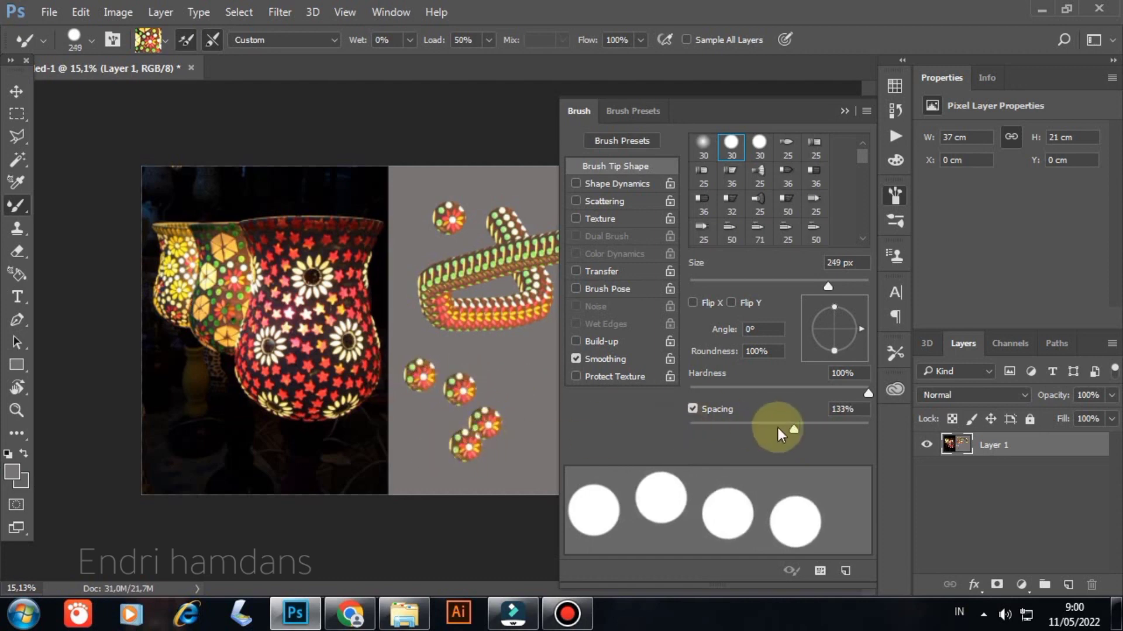
Set the brush tip spacing to 65% and paint a curved stroke beside the separate dabs on the grey area
{"action": "left_click_drag", "start_coordinate": [794, 432], "coordinate": [746, 426]}
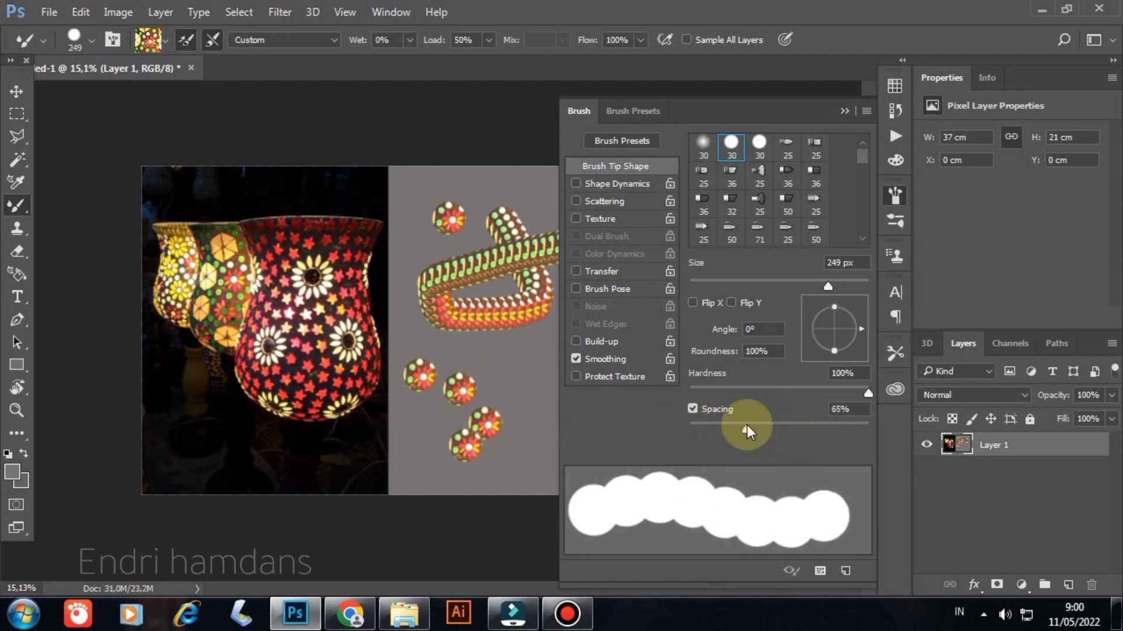
{"action": "left_click_drag", "start_coordinate": [468, 358], "coordinate": [506, 371]}
{"action": "mouse_move", "coordinate": [505, 370]}
{"action": "left_mouse_down"}
{"action": "mouse_move", "coordinate": [526, 404]}
{"action": "mouse_move", "coordinate": [526, 445]}
{"action": "left_mouse_up"}
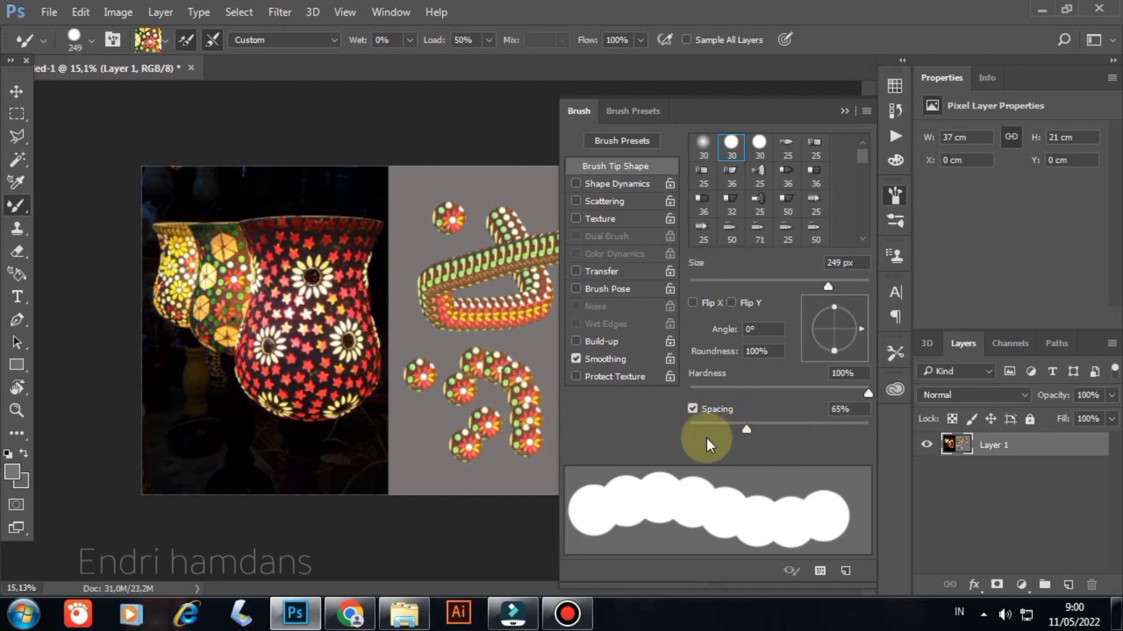
Reduce the brush tip spacing to 17%, close the brush settings and paint another stroke on the lower grey area
{"action": "left_click_drag", "start_coordinate": [742, 429], "coordinate": [704, 429]}
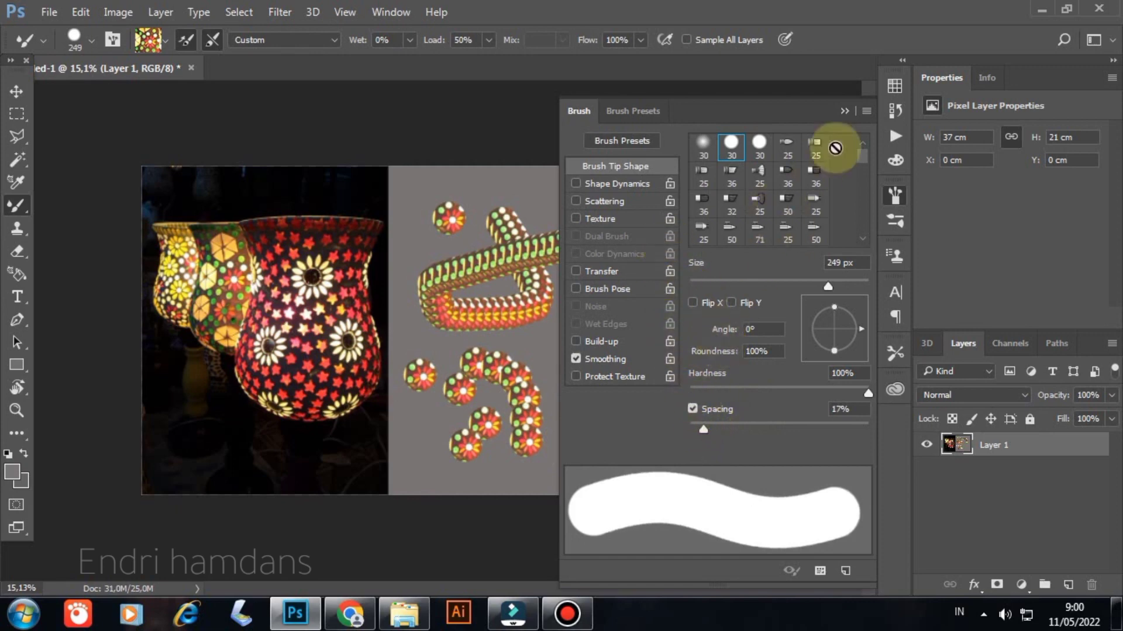
{"action": "left_click", "coordinate": [845, 111]}
{"action": "mouse_move", "coordinate": [593, 344]}
{"action": "left_mouse_down"}
{"action": "mouse_move", "coordinate": [644, 426]}
{"action": "mouse_move", "coordinate": [589, 407]}
{"action": "mouse_move", "coordinate": [572, 392]}
{"action": "mouse_move", "coordinate": [680, 351]}
{"action": "mouse_move", "coordinate": [672, 426]}
{"action": "left_mouse_up"}
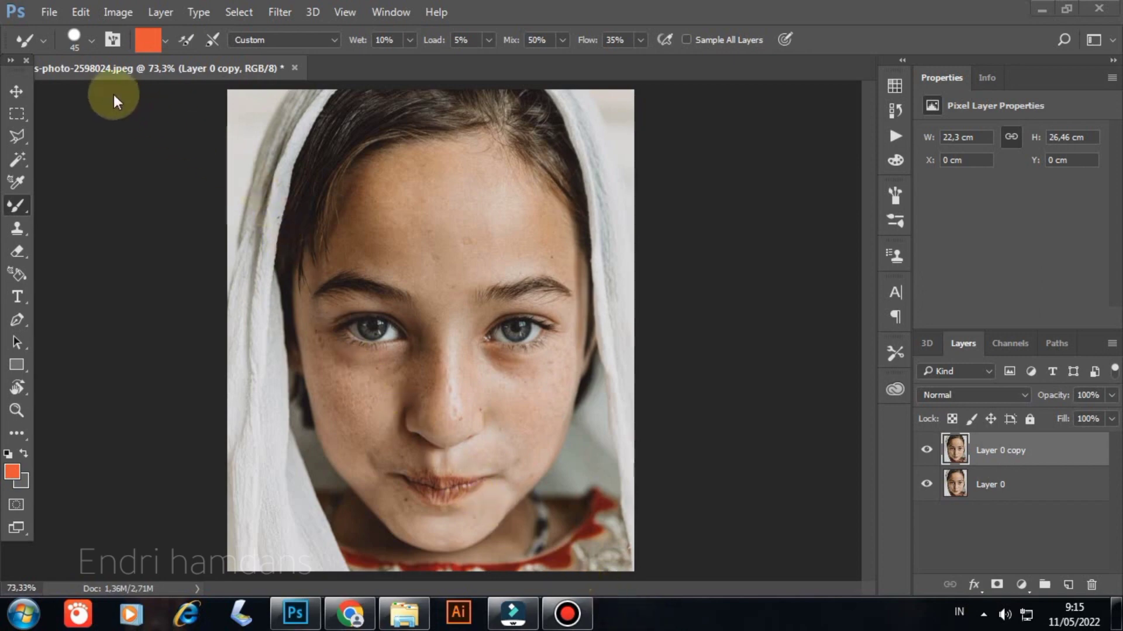
Choose the soft round brush tip with 0% hardness for the portrait and enable cleaning the brush after each stroke
{"action": "left_click", "coordinate": [83, 36]}
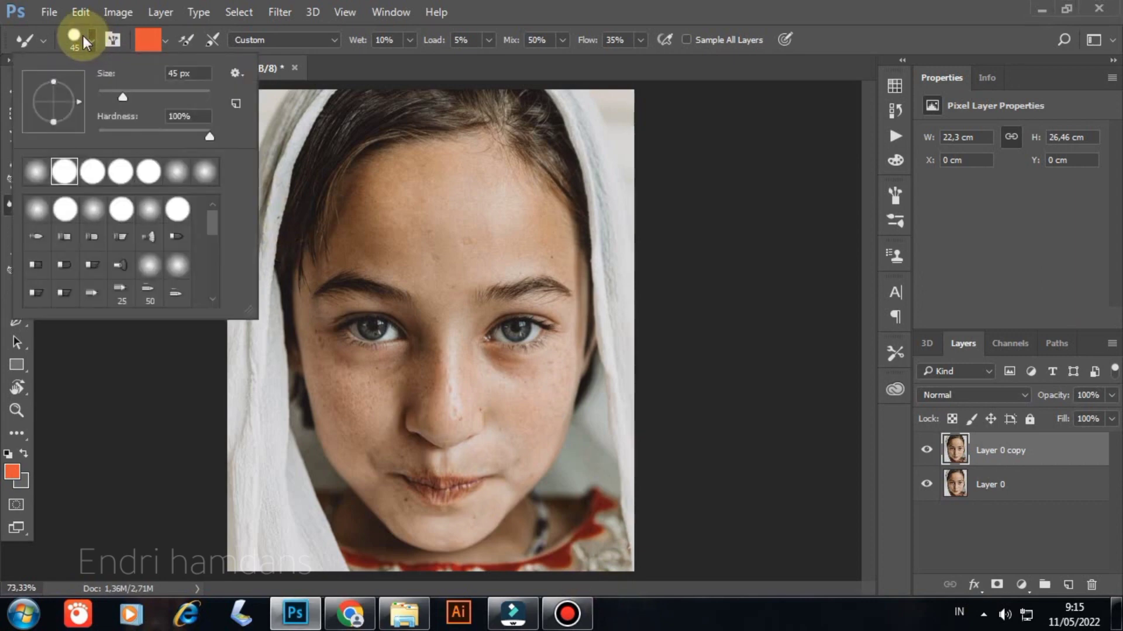
{"action": "left_click", "coordinate": [37, 173]}
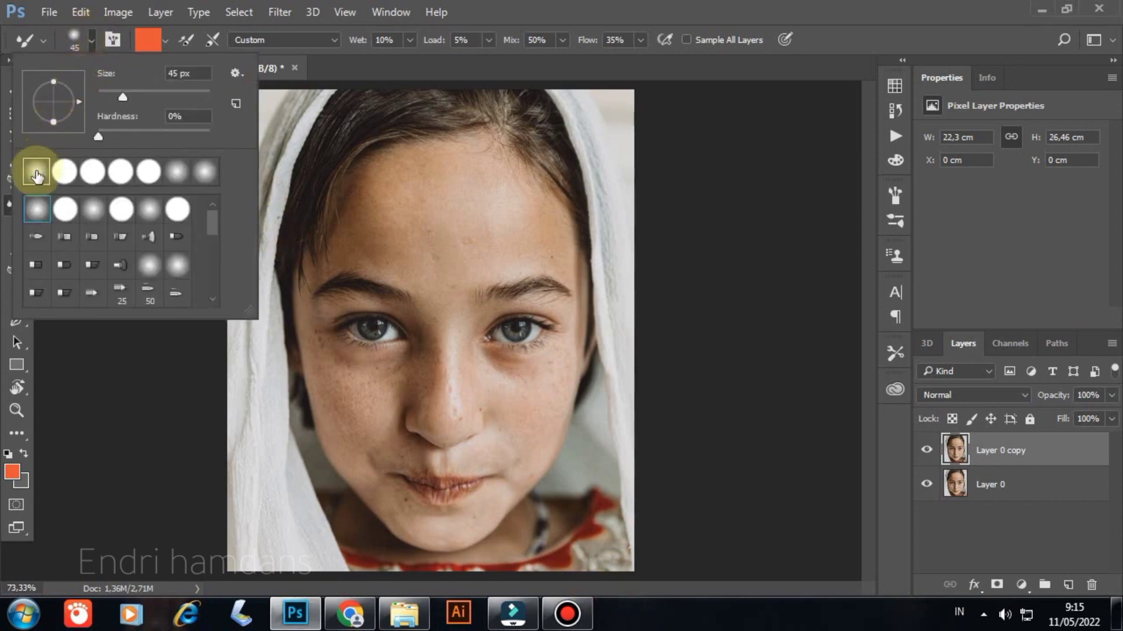
{"action": "left_click", "coordinate": [213, 39]}
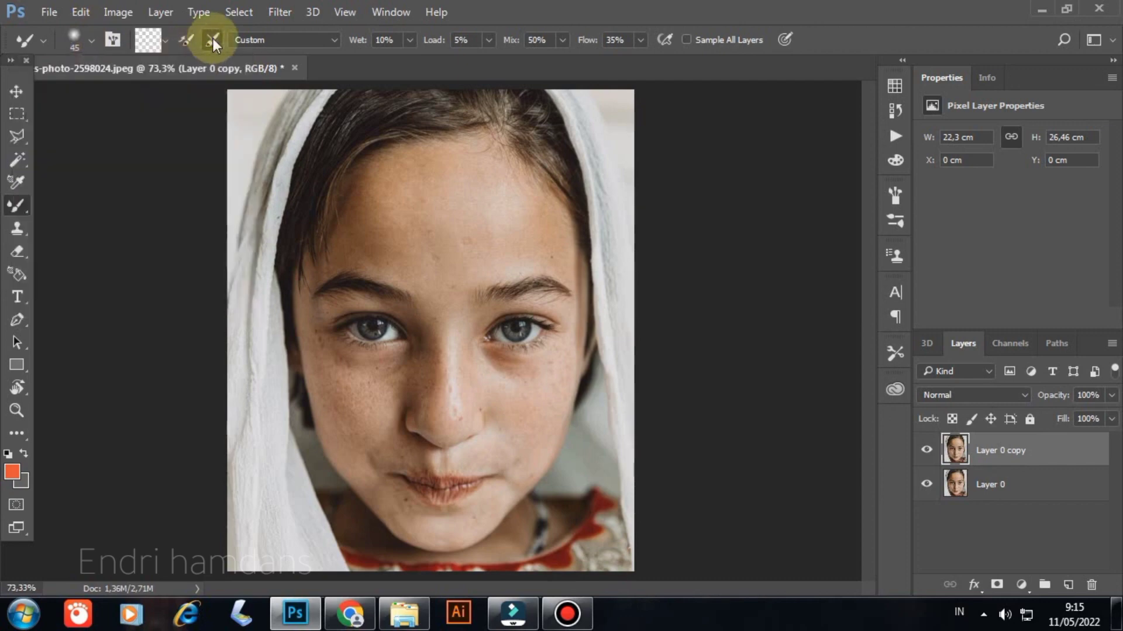
Keep the Custom Mixer Brush preset and set Wet to 20%, Load to 25% and Flow to 35%
{"action": "left_click", "coordinate": [313, 40]}
{"action": "left_click", "coordinate": [285, 57]}
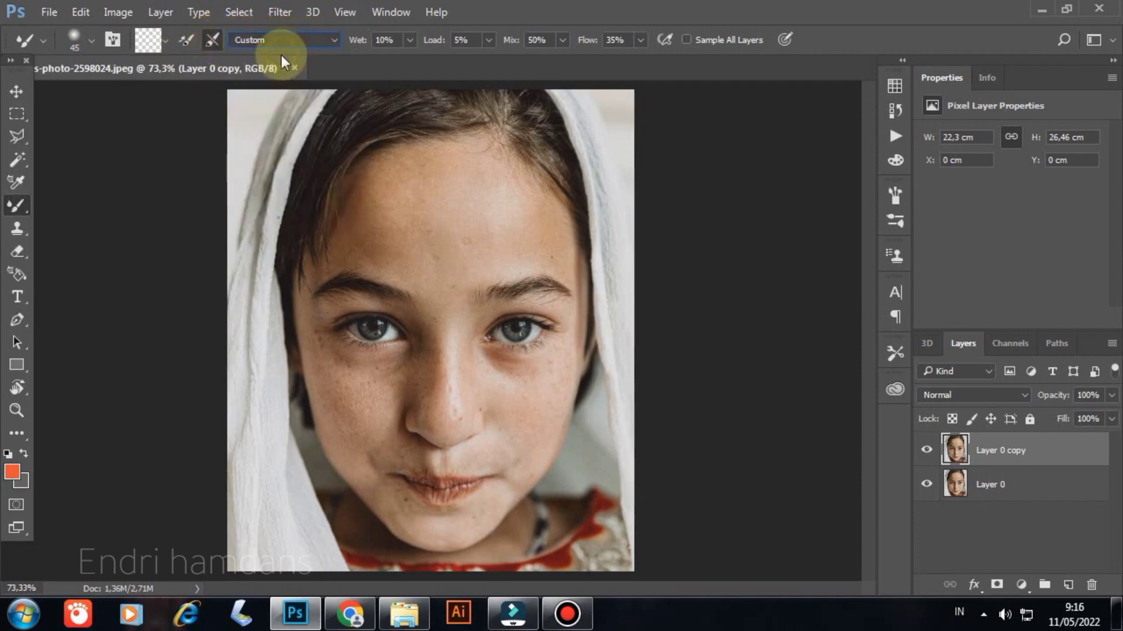
{"action": "left_click", "coordinate": [384, 40]}
{"action": "key", "text": "Up"}
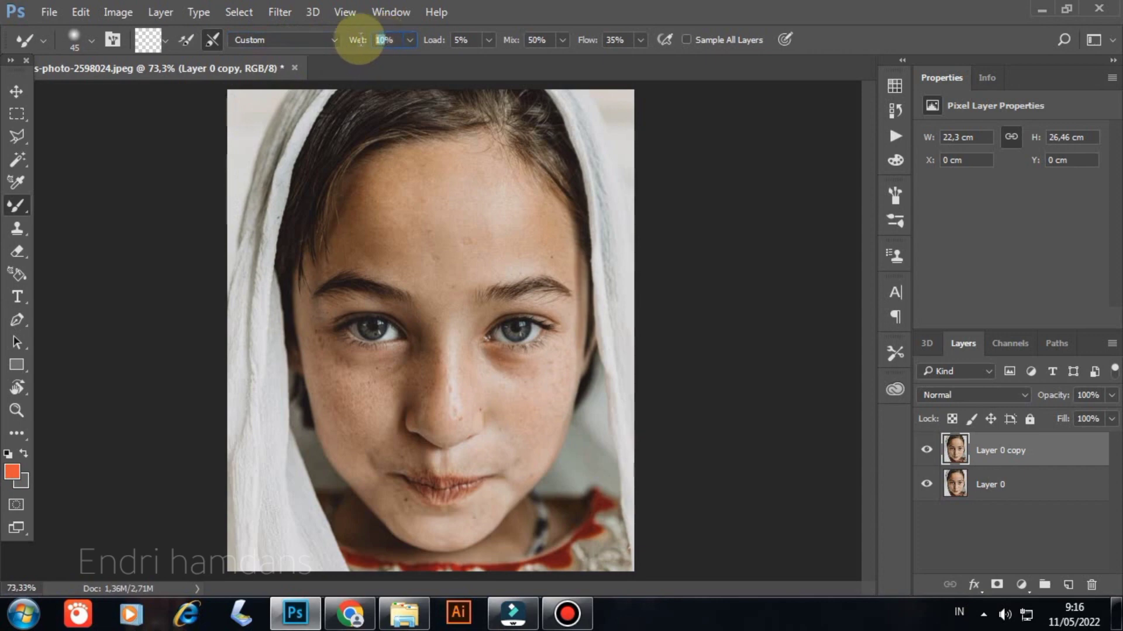
{"action": "left_click", "coordinate": [358, 47]}
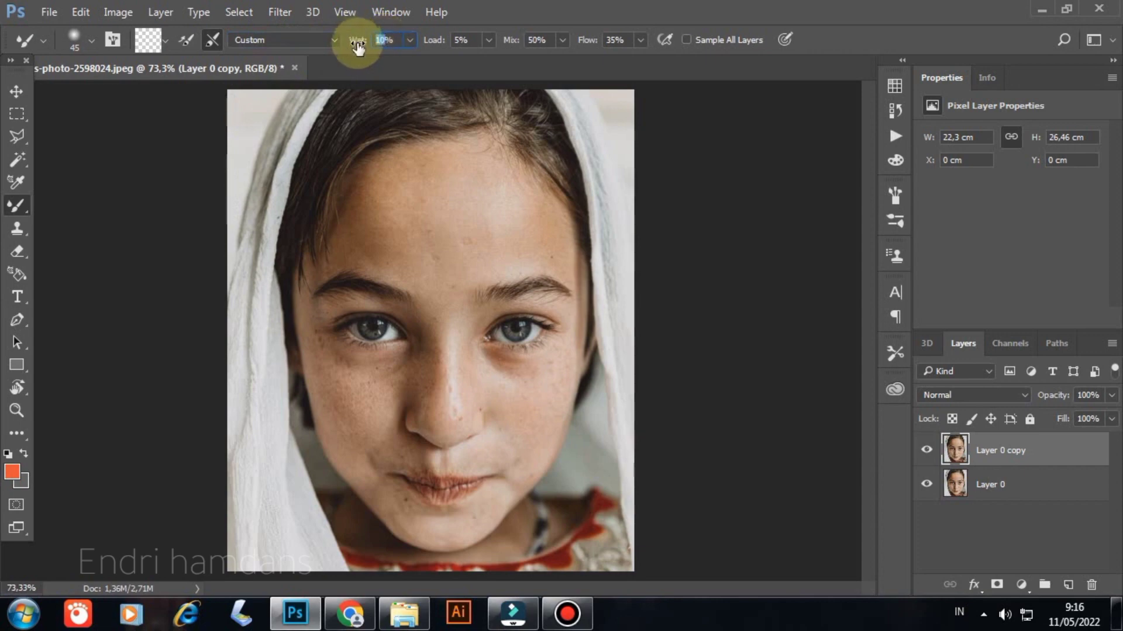
{"action": "type", "text": "20"}
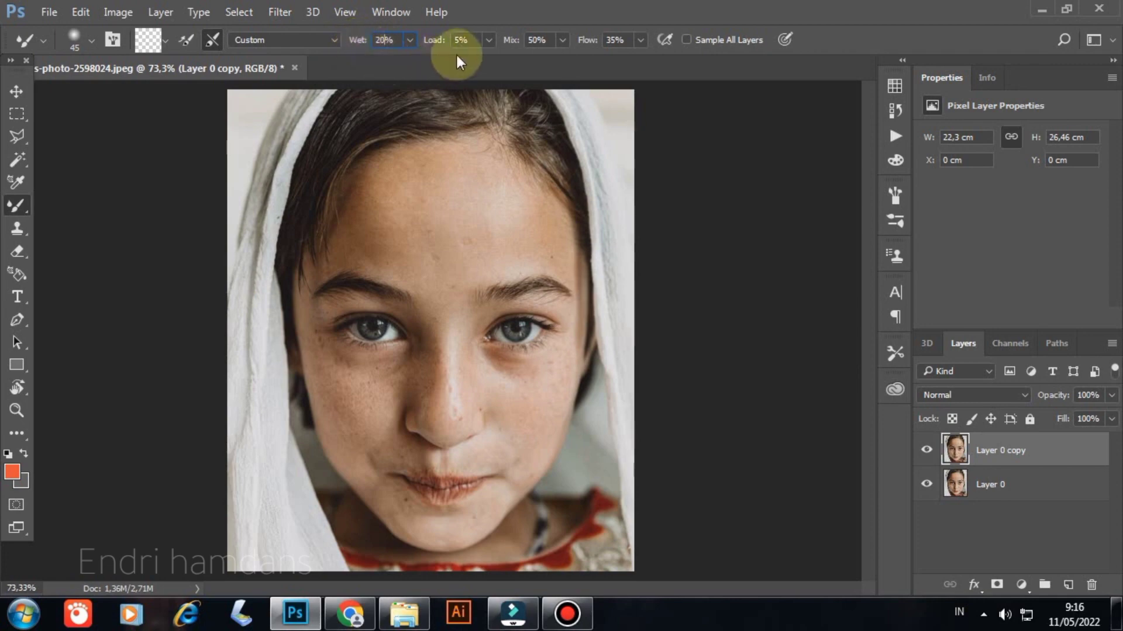
{"action": "left_click", "coordinate": [426, 42]}
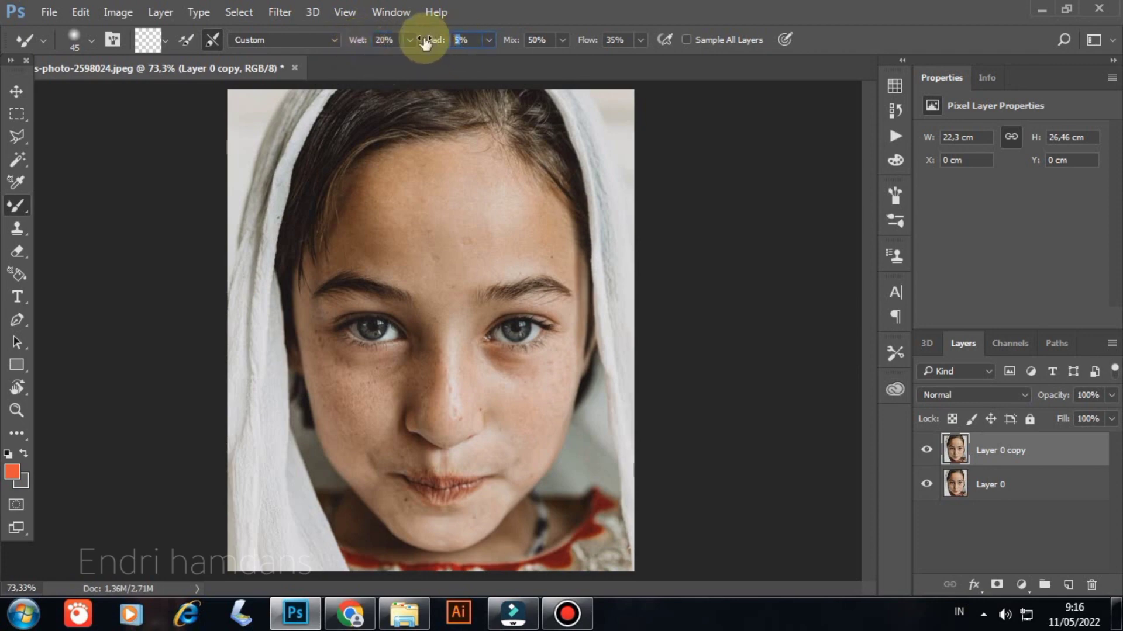
{"action": "type", "text": "25"}
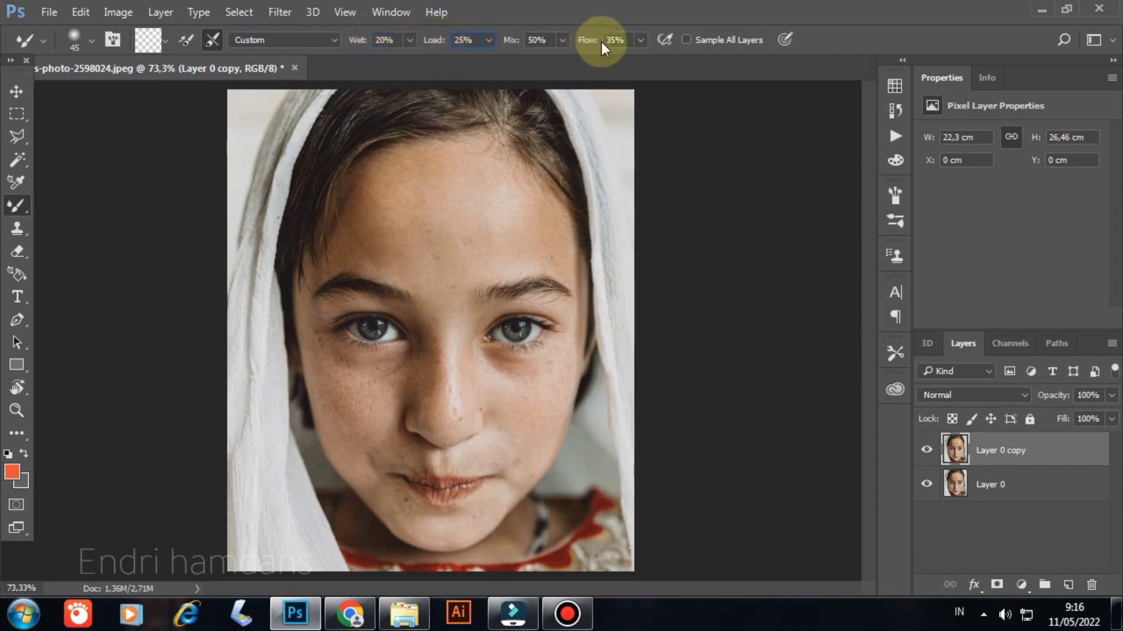
{"action": "left_click", "coordinate": [601, 40]}
{"action": "type", "text": "2"}
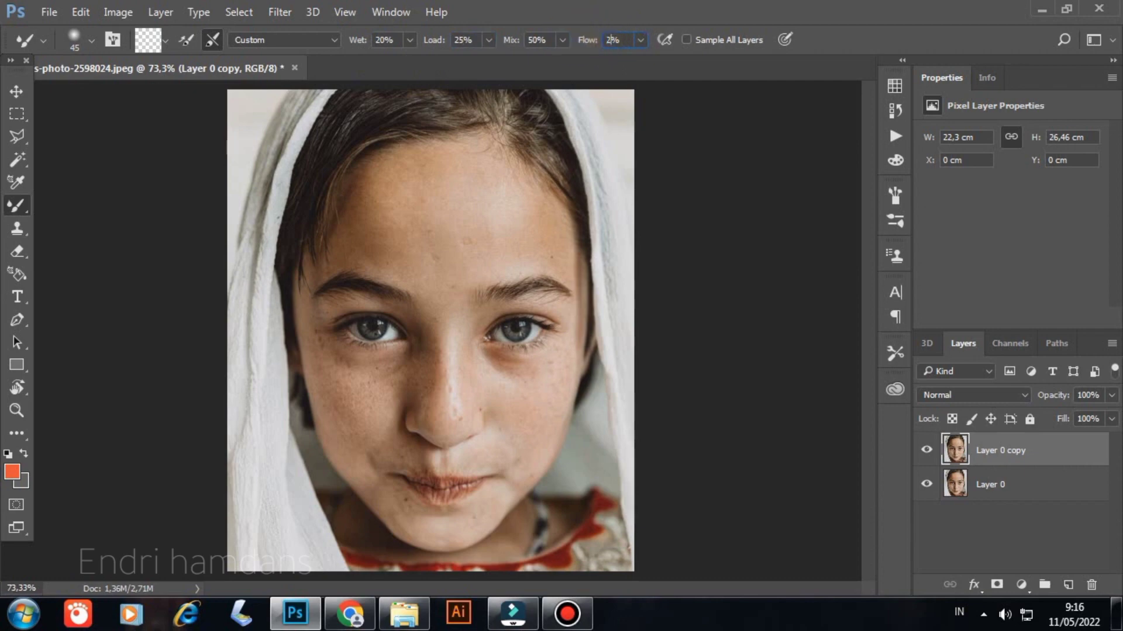
{"action": "key", "text": "BackSpace"}
{"action": "type", "text": "35"}
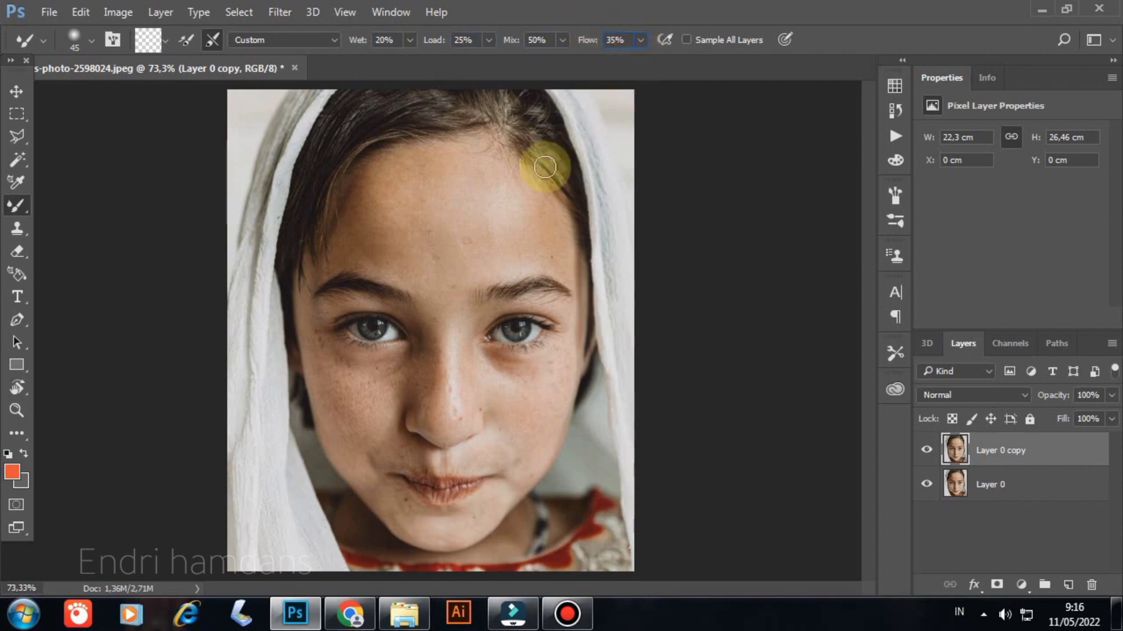
Smooth the forehead skin on Layer 0 copy with Mixer Brush strokes, enlarging the brush to 50 px
{"action": "left_click_drag", "start_coordinate": [509, 194], "coordinate": [514, 201]}
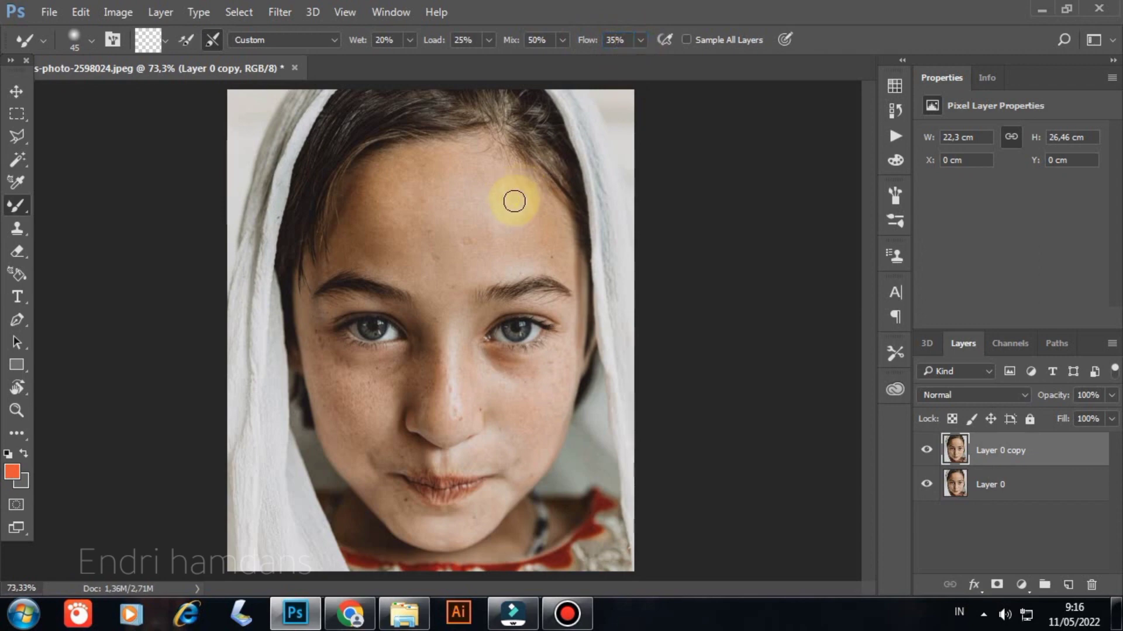
{"action": "left_click", "coordinate": [407, 258]}
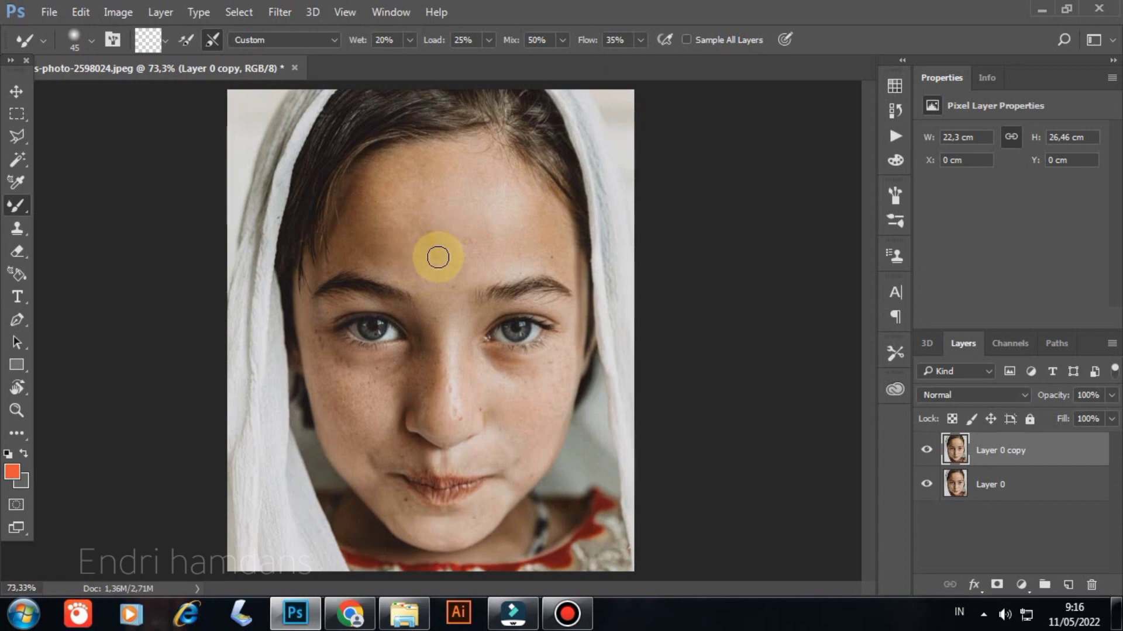
{"action": "scroll", "coordinate": [438, 257], "scroll_direction": "up", "scroll_amount": 2}
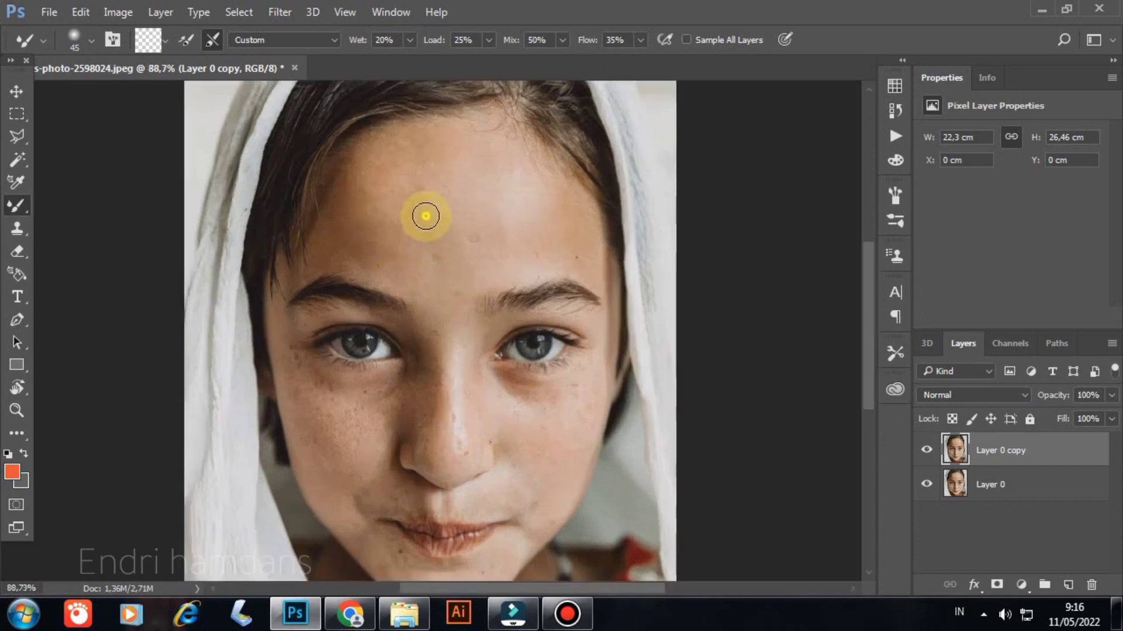
{"action": "key", "text": "bracketright"}
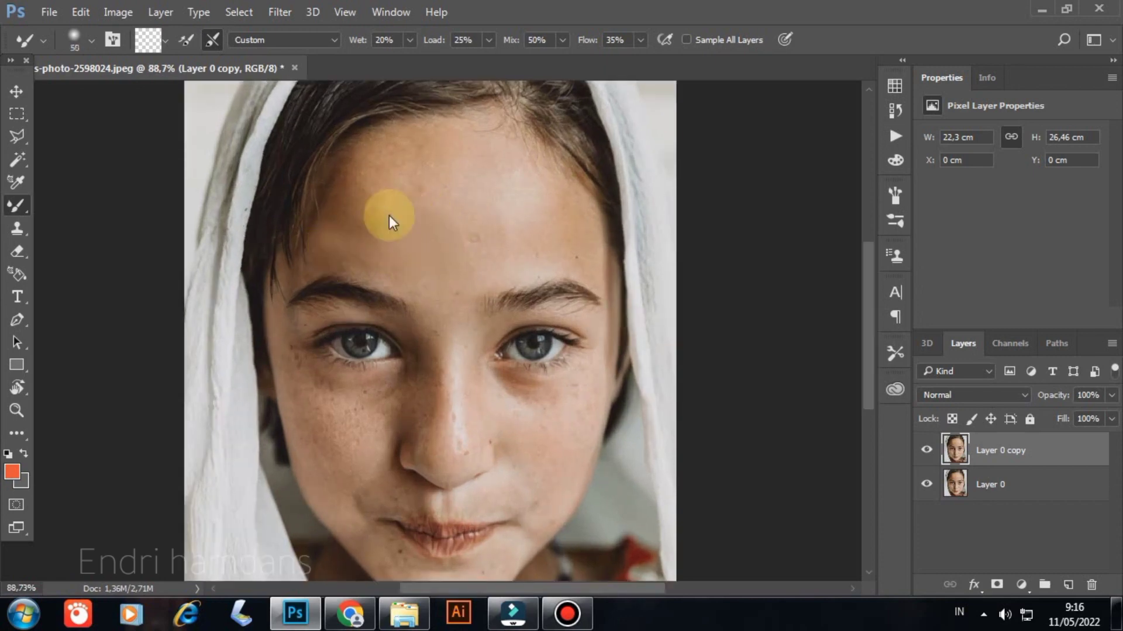
{"action": "mouse_move", "coordinate": [495, 241]}
{"action": "left_mouse_down"}
{"action": "mouse_move", "coordinate": [389, 170]}
{"action": "mouse_move", "coordinate": [584, 236]}
{"action": "mouse_move", "coordinate": [358, 183]}
{"action": "mouse_move", "coordinate": [370, 259]}
{"action": "mouse_move", "coordinate": [454, 298]}
{"action": "mouse_move", "coordinate": [349, 413]}
{"action": "mouse_move", "coordinate": [296, 366]}
{"action": "mouse_move", "coordinate": [374, 422]}
{"action": "mouse_move", "coordinate": [383, 401]}
{"action": "mouse_move", "coordinate": [300, 376]}
{"action": "mouse_move", "coordinate": [363, 523]}
{"action": "mouse_move", "coordinate": [403, 416]}
{"action": "mouse_move", "coordinate": [446, 444]}
{"action": "mouse_move", "coordinate": [585, 416]}
{"action": "mouse_move", "coordinate": [542, 396]}
{"action": "mouse_move", "coordinate": [526, 509]}
{"action": "mouse_move", "coordinate": [541, 486]}
{"action": "mouse_move", "coordinate": [396, 444]}
{"action": "mouse_move", "coordinate": [388, 416]}
{"action": "mouse_move", "coordinate": [403, 458]}
{"action": "mouse_move", "coordinate": [542, 405]}
{"action": "mouse_move", "coordinate": [466, 343]}
{"action": "mouse_move", "coordinate": [444, 341]}
{"action": "mouse_move", "coordinate": [436, 394]}
{"action": "mouse_move", "coordinate": [386, 291]}
{"action": "mouse_move", "coordinate": [380, 306]}
{"action": "mouse_move", "coordinate": [310, 243]}
{"action": "mouse_move", "coordinate": [305, 286]}
{"action": "left_mouse_up"}
Smooth the skin under the eyes and on the nose, cheeks and chin of the portrait with Mixer Brush strokes
{"action": "scroll", "coordinate": [515, 478], "scroll_direction": "down", "scroll_amount": 3}
{"action": "key", "text": "bracketleft"}
{"action": "left_click", "coordinate": [538, 273]}
{"action": "left_click_drag", "start_coordinate": [538, 273], "coordinate": [549, 278]}
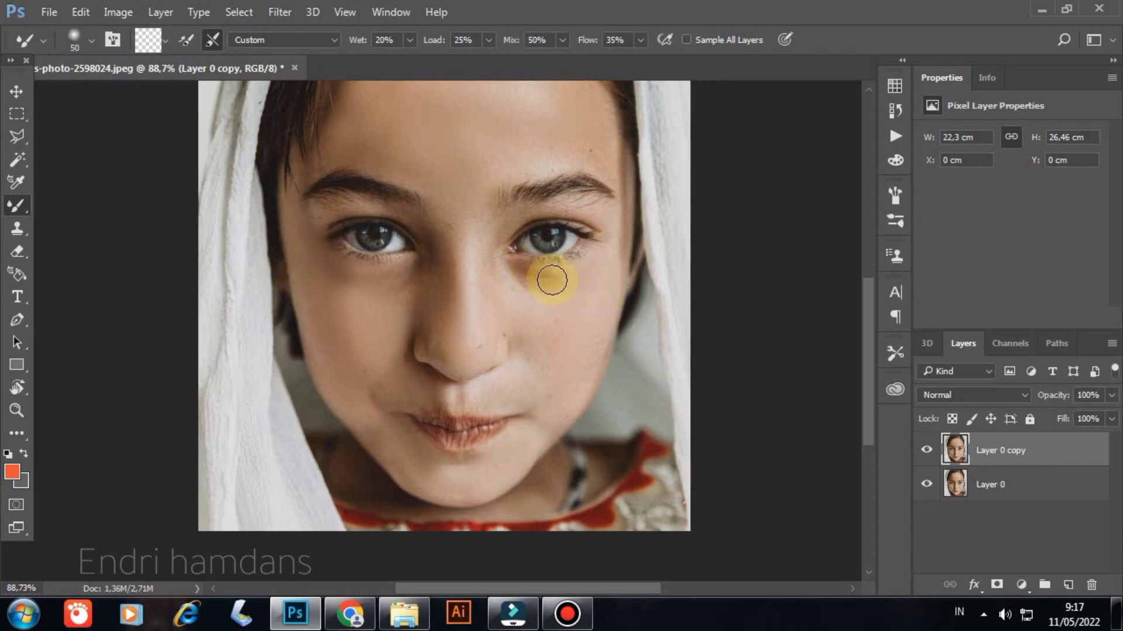
{"action": "scroll", "coordinate": [591, 152], "scroll_direction": "down", "scroll_amount": 1}
{"action": "mouse_move", "coordinate": [526, 212]}
{"action": "left_mouse_down"}
{"action": "mouse_move", "coordinate": [554, 235]}
{"action": "mouse_move", "coordinate": [470, 204]}
{"action": "mouse_move", "coordinate": [381, 205]}
{"action": "mouse_move", "coordinate": [396, 243]}
{"action": "mouse_move", "coordinate": [347, 259]}
{"action": "mouse_move", "coordinate": [463, 242]}
{"action": "mouse_move", "coordinate": [438, 244]}
{"action": "mouse_move", "coordinate": [370, 206]}
{"action": "mouse_move", "coordinate": [492, 162]}
{"action": "mouse_move", "coordinate": [446, 368]}
{"action": "mouse_move", "coordinate": [418, 321]}
{"action": "mouse_move", "coordinate": [434, 398]}
{"action": "mouse_move", "coordinate": [424, 416]}
{"action": "mouse_move", "coordinate": [457, 457]}
{"action": "left_mouse_up"}
{"action": "mouse_move", "coordinate": [537, 427]}
{"action": "left_mouse_down"}
{"action": "mouse_move", "coordinate": [516, 462]}
{"action": "mouse_move", "coordinate": [388, 509]}
{"action": "mouse_move", "coordinate": [311, 378]}
{"action": "mouse_move", "coordinate": [586, 488]}
{"action": "mouse_move", "coordinate": [426, 446]}
{"action": "mouse_move", "coordinate": [381, 526]}
{"action": "mouse_move", "coordinate": [541, 269]}
{"action": "mouse_move", "coordinate": [388, 228]}
{"action": "mouse_move", "coordinate": [416, 183]}
{"action": "mouse_move", "coordinate": [411, 205]}
{"action": "mouse_move", "coordinate": [348, 241]}
{"action": "mouse_move", "coordinate": [563, 338]}
{"action": "left_mouse_up"}
{"action": "scroll", "coordinate": [563, 338], "scroll_direction": "down", "scroll_amount": 3}
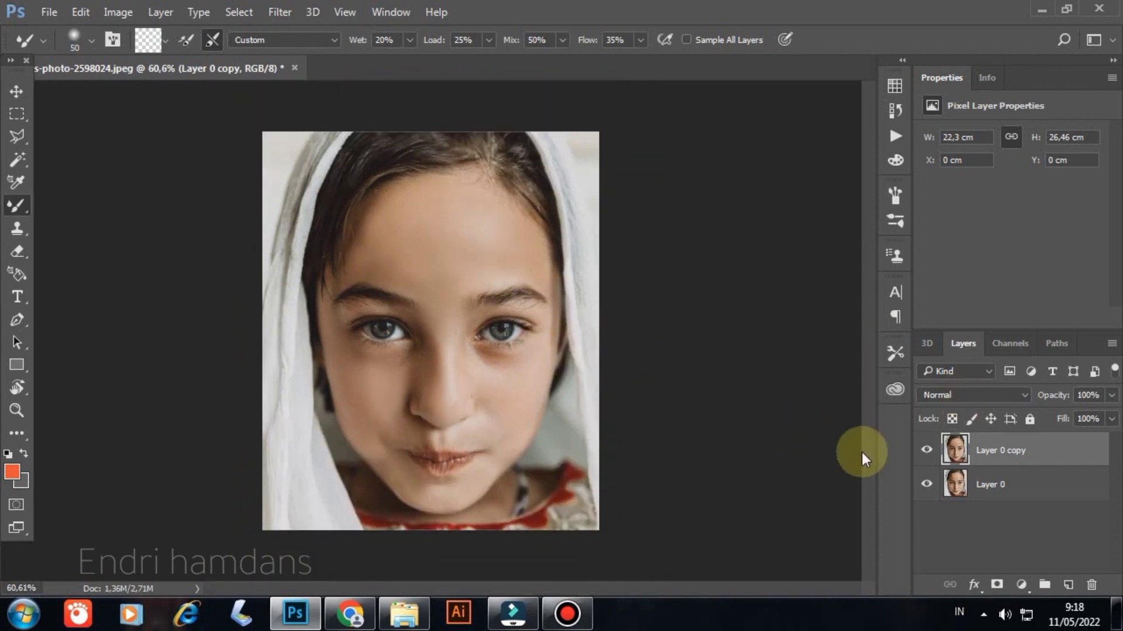
Toggle the visibility of Layer 0 copy off and on twice to compare the retouched skin with the original
{"action": "left_click", "coordinate": [929, 450]}
{"action": "left_click", "coordinate": [929, 451]}
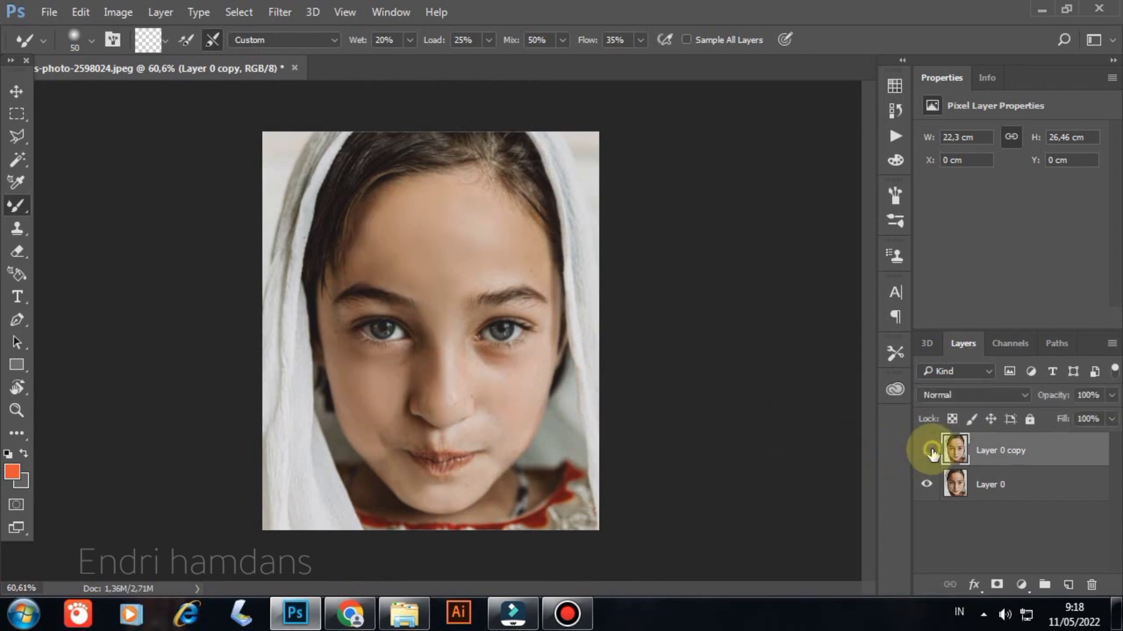
{"action": "left_click", "coordinate": [928, 450]}
{"action": "left_click", "coordinate": [928, 450]}
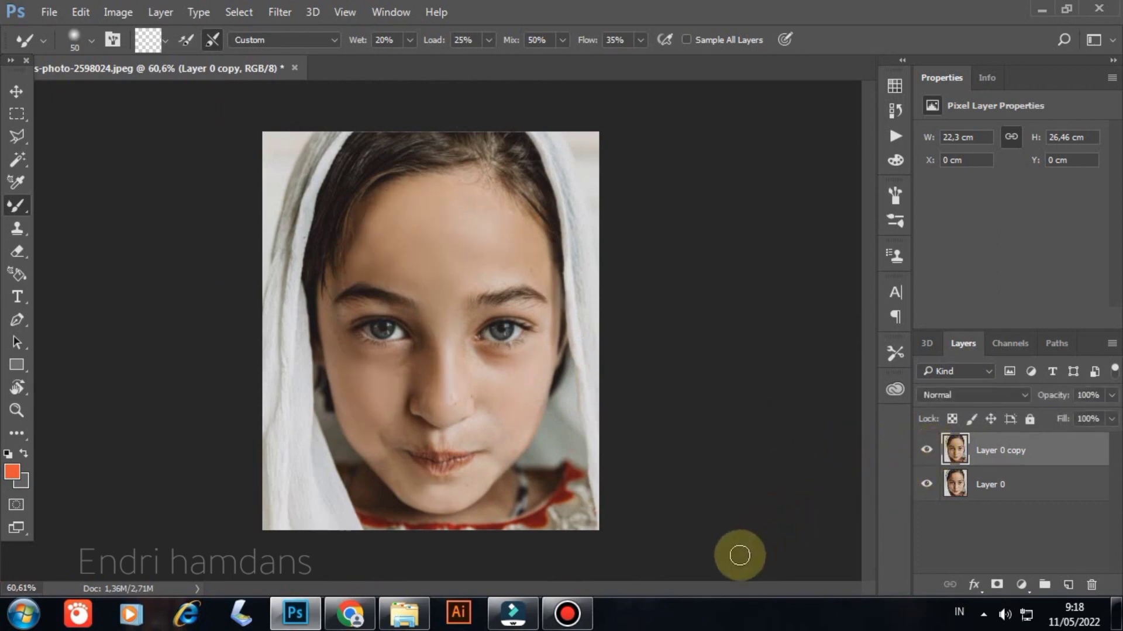